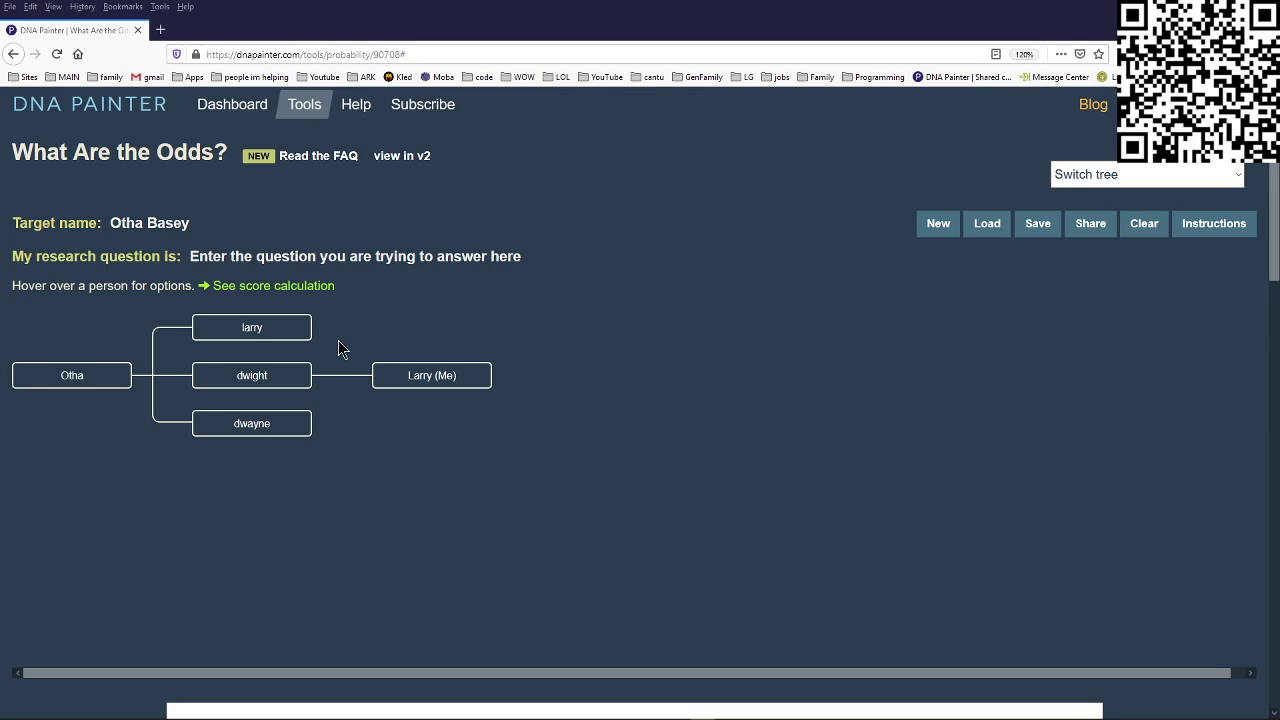
- Save a 0 cM match for the root person's first child and use the second child's only child as a hypothesis
{"action": "mouse_move", "coordinate": [283, 326]}
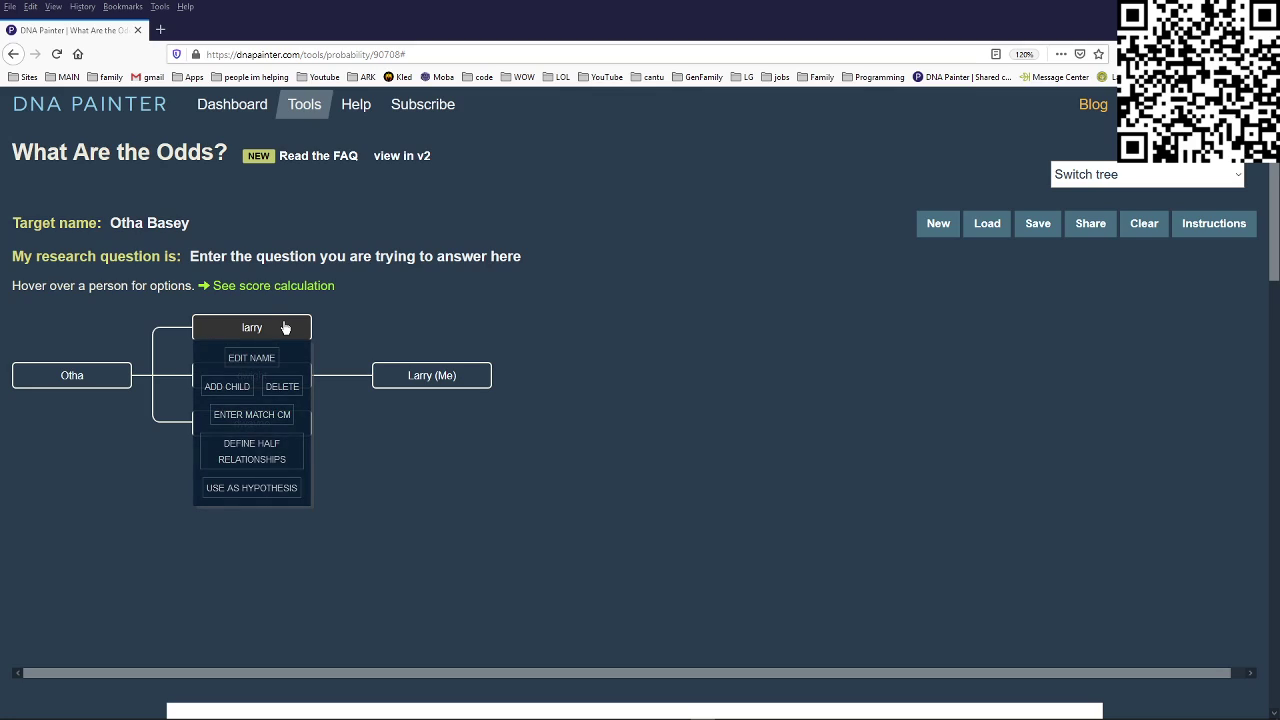
{"action": "left_click", "coordinate": [265, 416]}
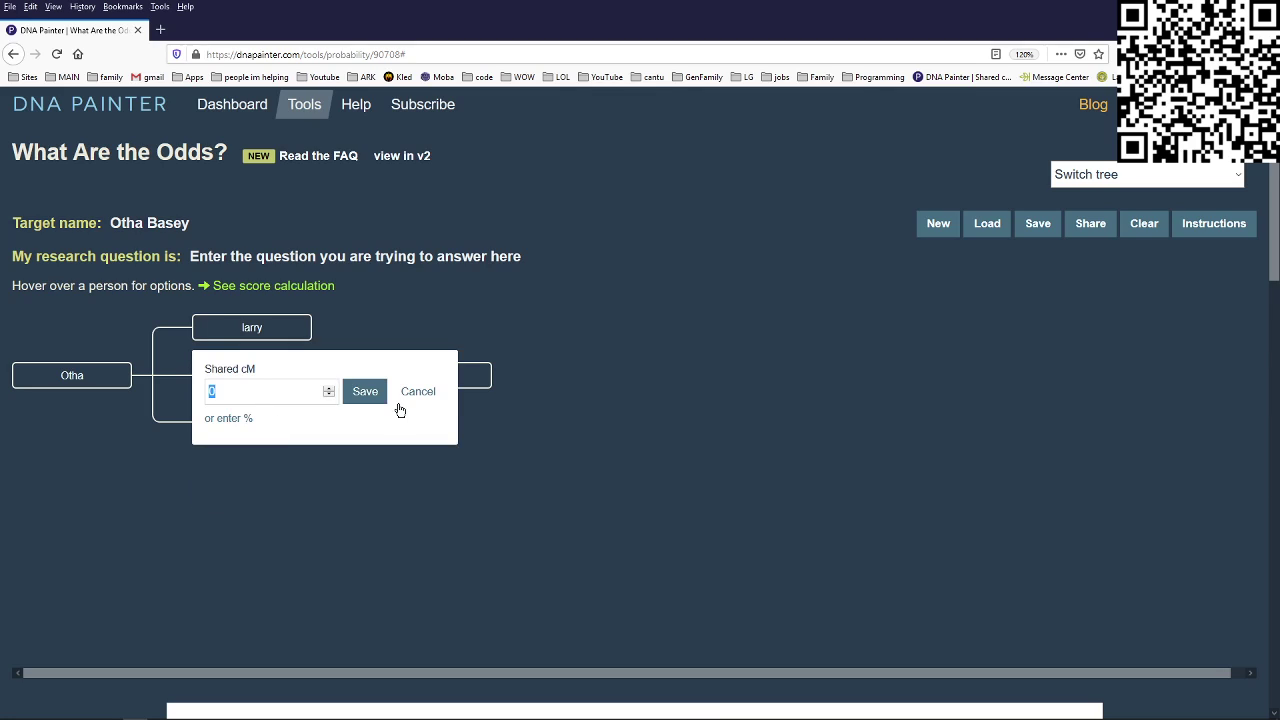
{"action": "left_click", "coordinate": [362, 396]}
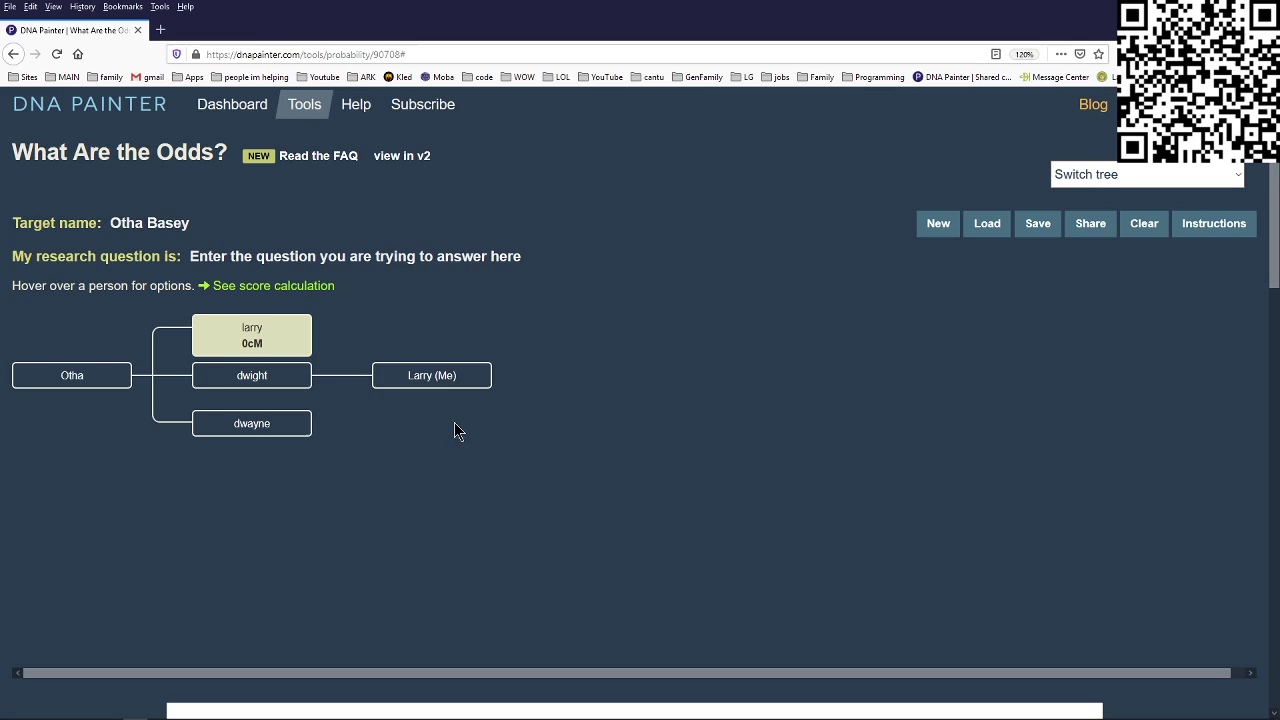
{"action": "mouse_move", "coordinate": [480, 382]}
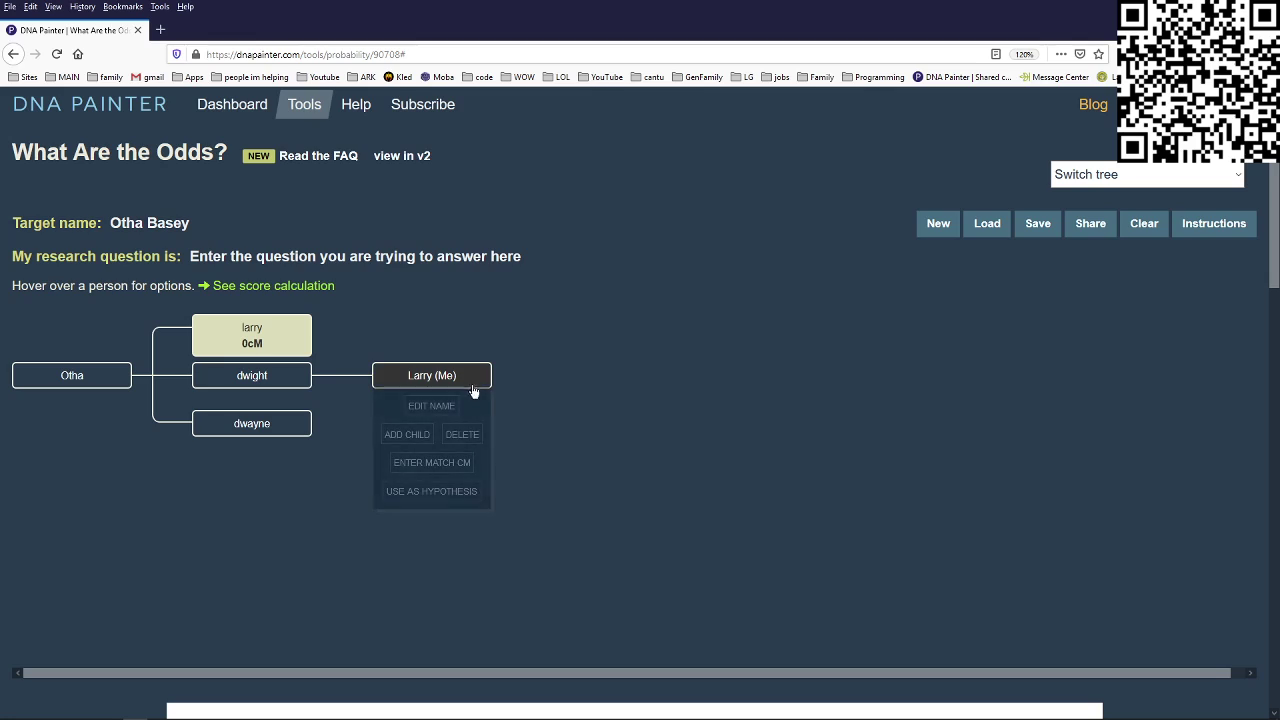
{"action": "left_click", "coordinate": [465, 492]}
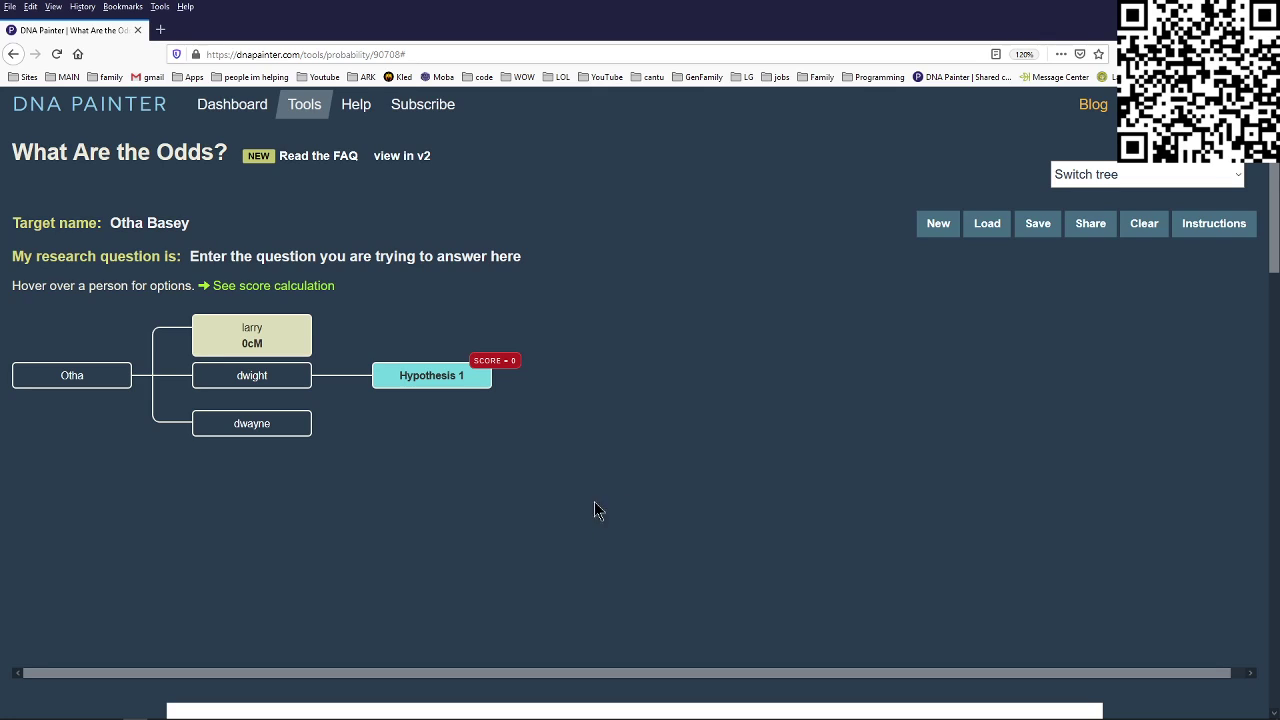
- Review the hypothesis score and the explanatory note about the tree, then return to the tree diagram
{"action": "scroll", "coordinate": [1206, 346], "scroll_direction": "down", "scroll_amount": 5}
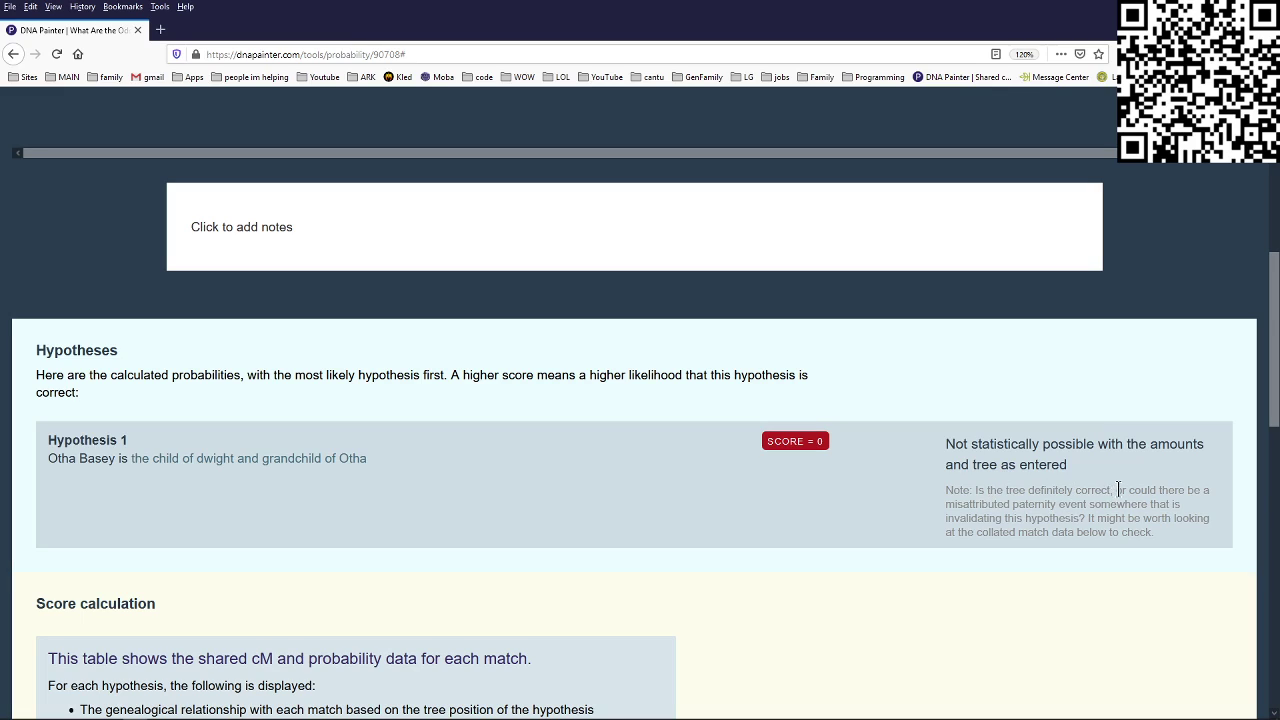
{"action": "left_click_drag", "start_coordinate": [946, 506], "coordinate": [1077, 506]}
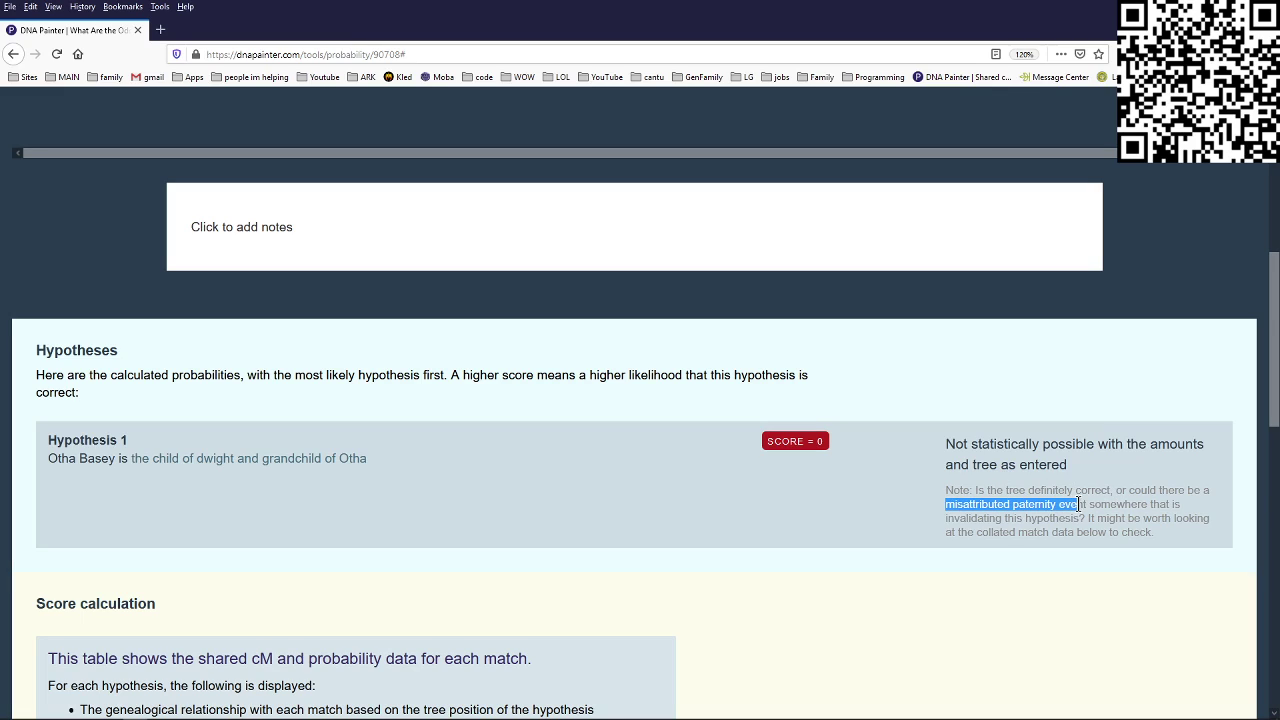
{"action": "scroll", "coordinate": [1277, 330], "scroll_direction": "up", "scroll_amount": 1}
{"action": "left_click_drag", "start_coordinate": [1277, 330], "coordinate": [1271, 195]}
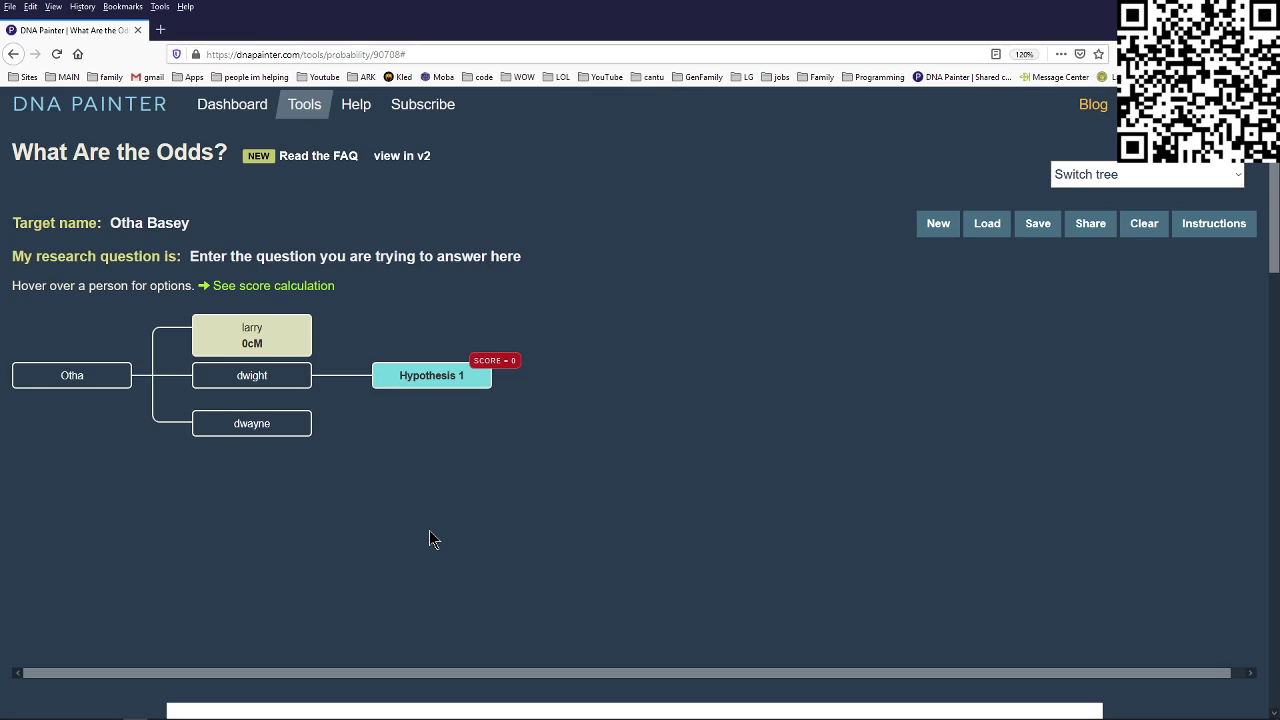
- Remove the hypothesis from the second child's only child, then set that same person as a hypothesis again
{"action": "mouse_move", "coordinate": [440, 378]}
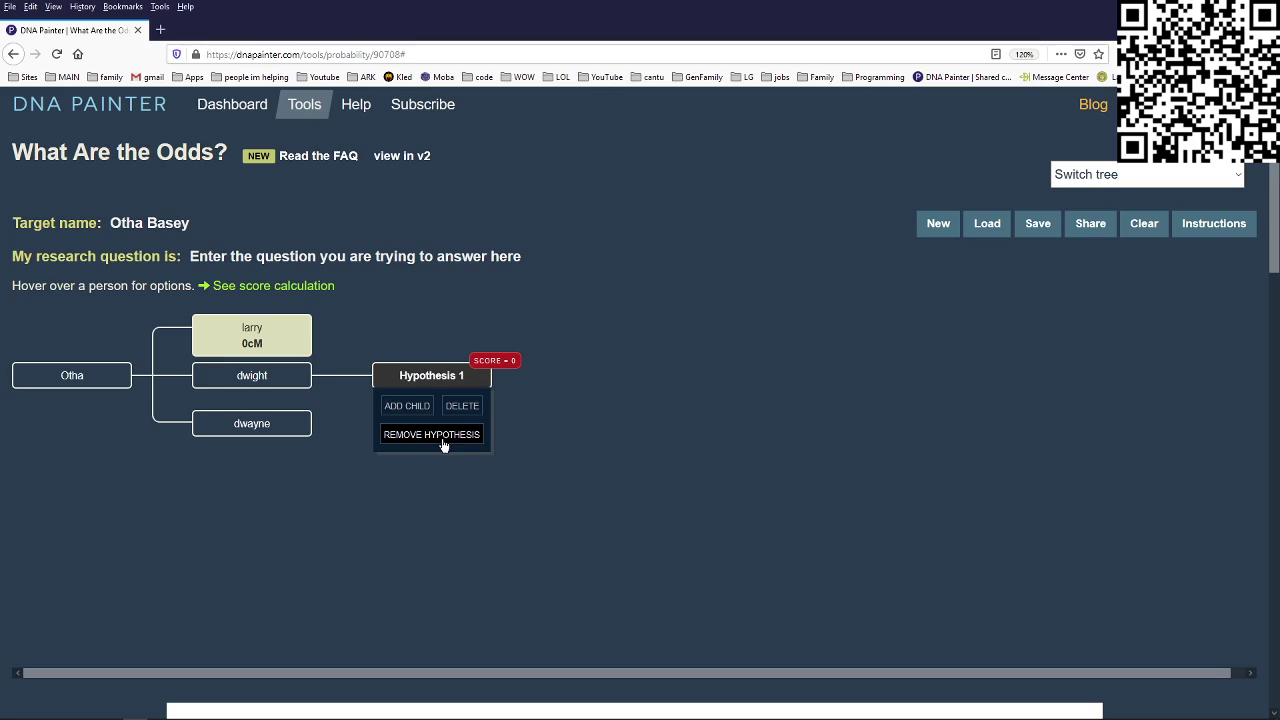
{"action": "left_click", "coordinate": [443, 436]}
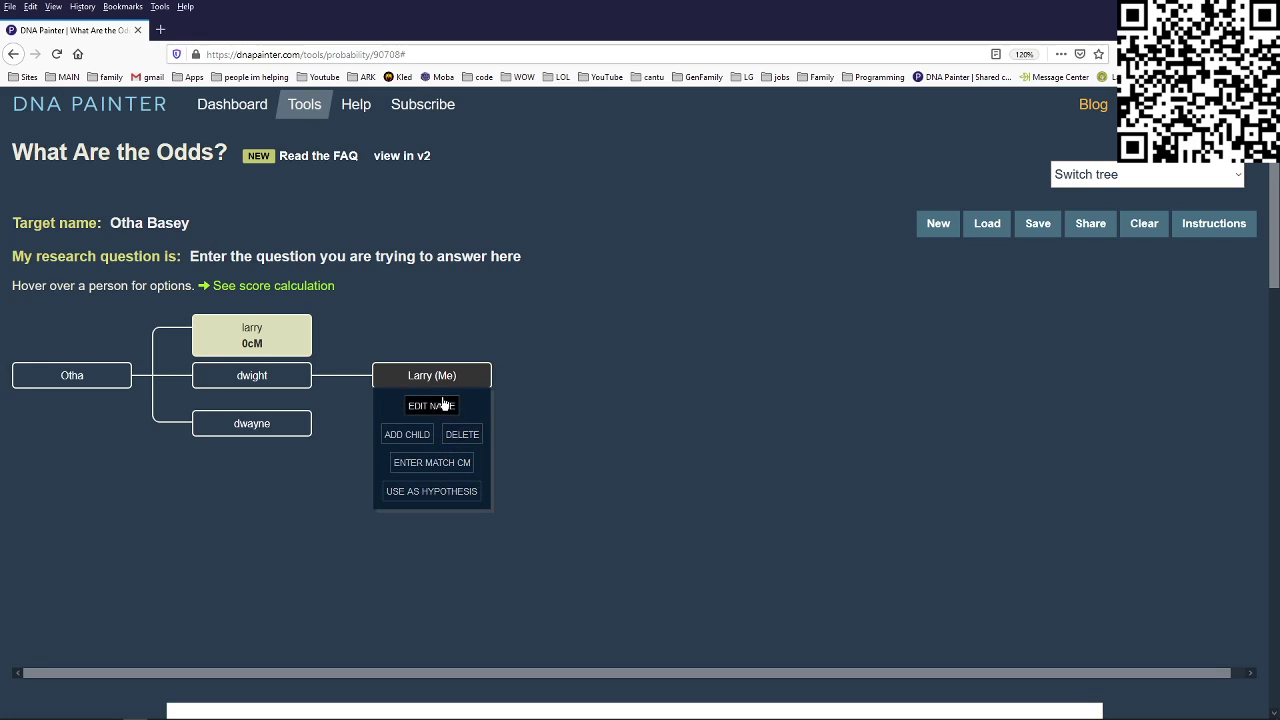
{"action": "left_click", "coordinate": [443, 500]}
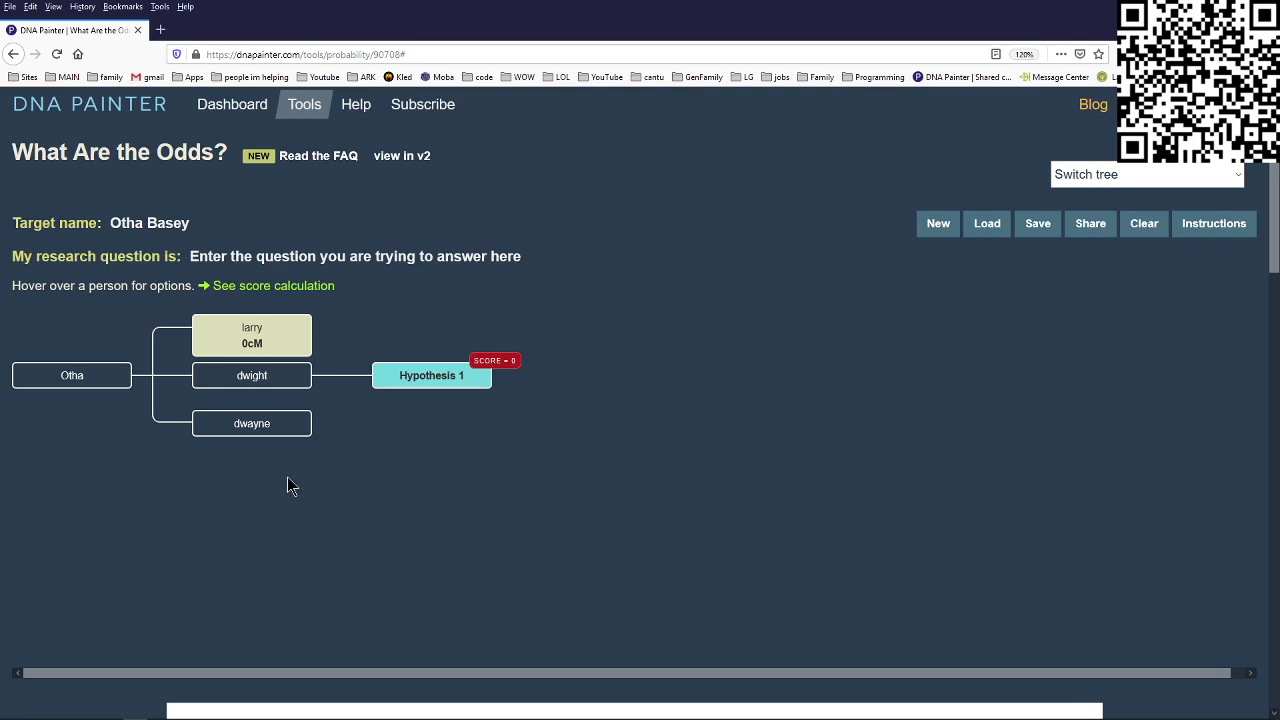
- View the half-relationship options for the root person's third child and close them without selecting a sibling
{"action": "mouse_move", "coordinate": [240, 430]}
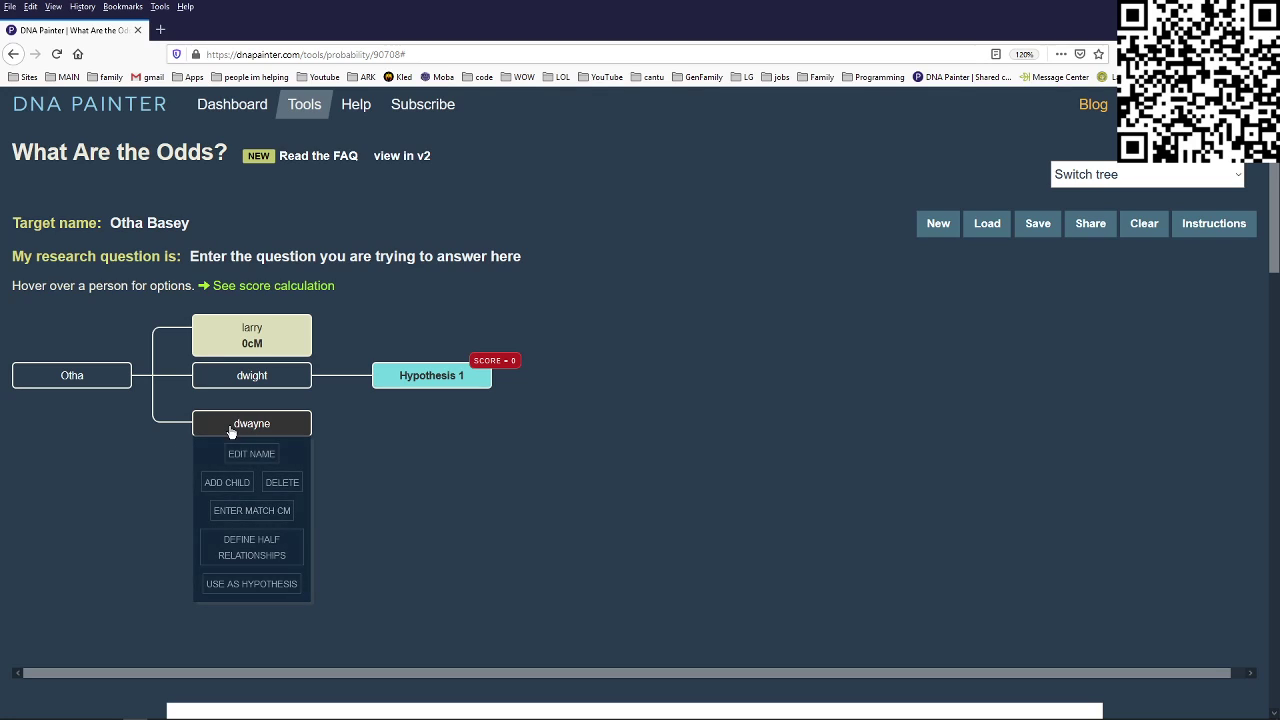
{"action": "left_click", "coordinate": [257, 540]}
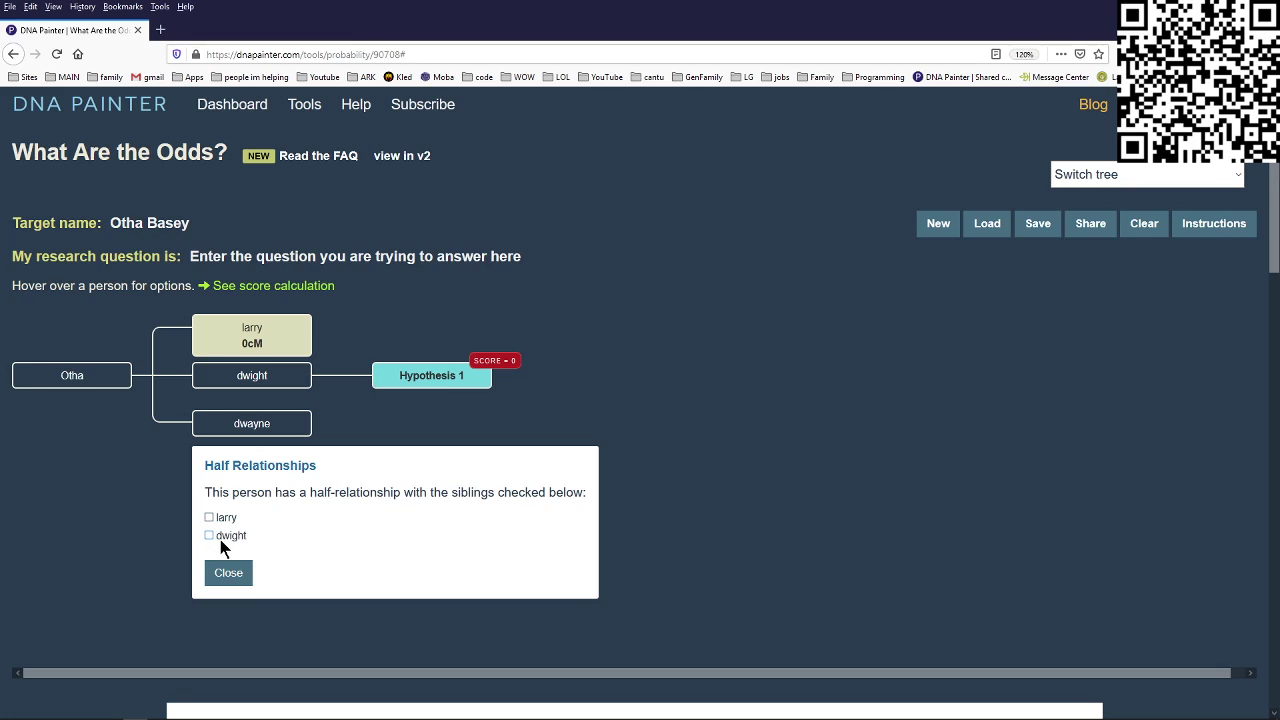
{"action": "left_click", "coordinate": [224, 577]}
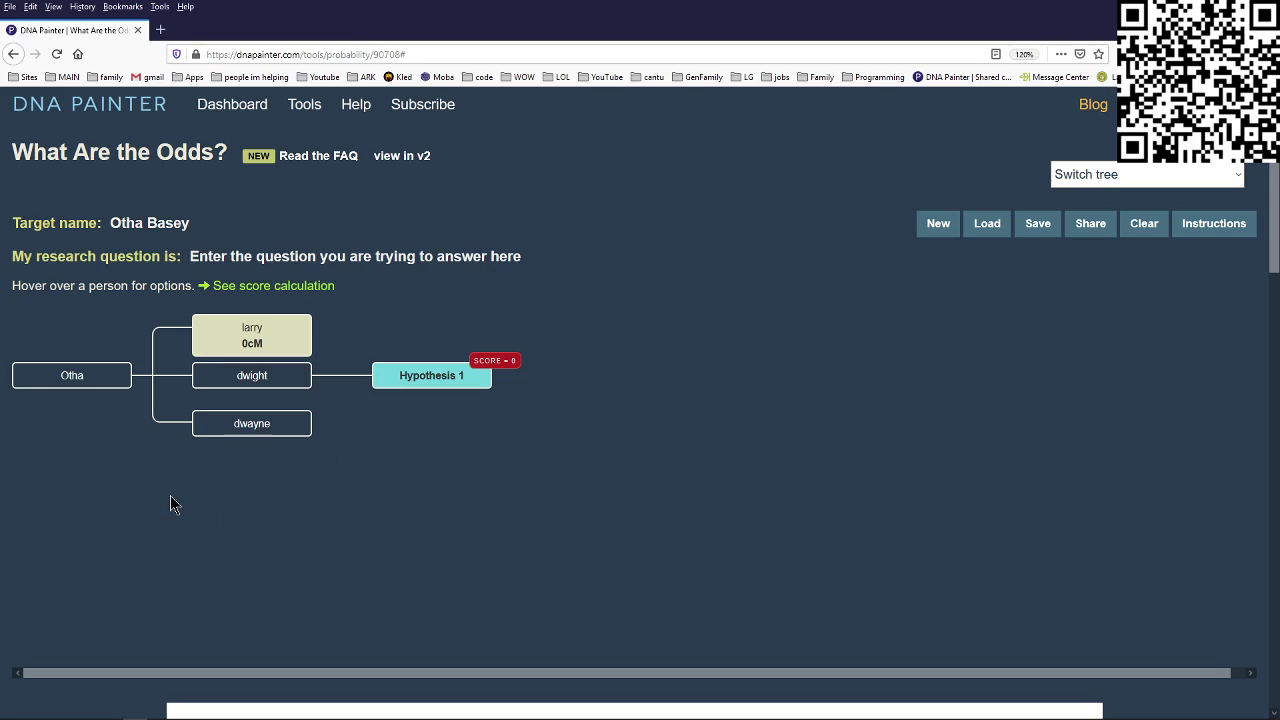
- Define the root person's second child as a half sibling of both other children
{"action": "mouse_move", "coordinate": [244, 386]}
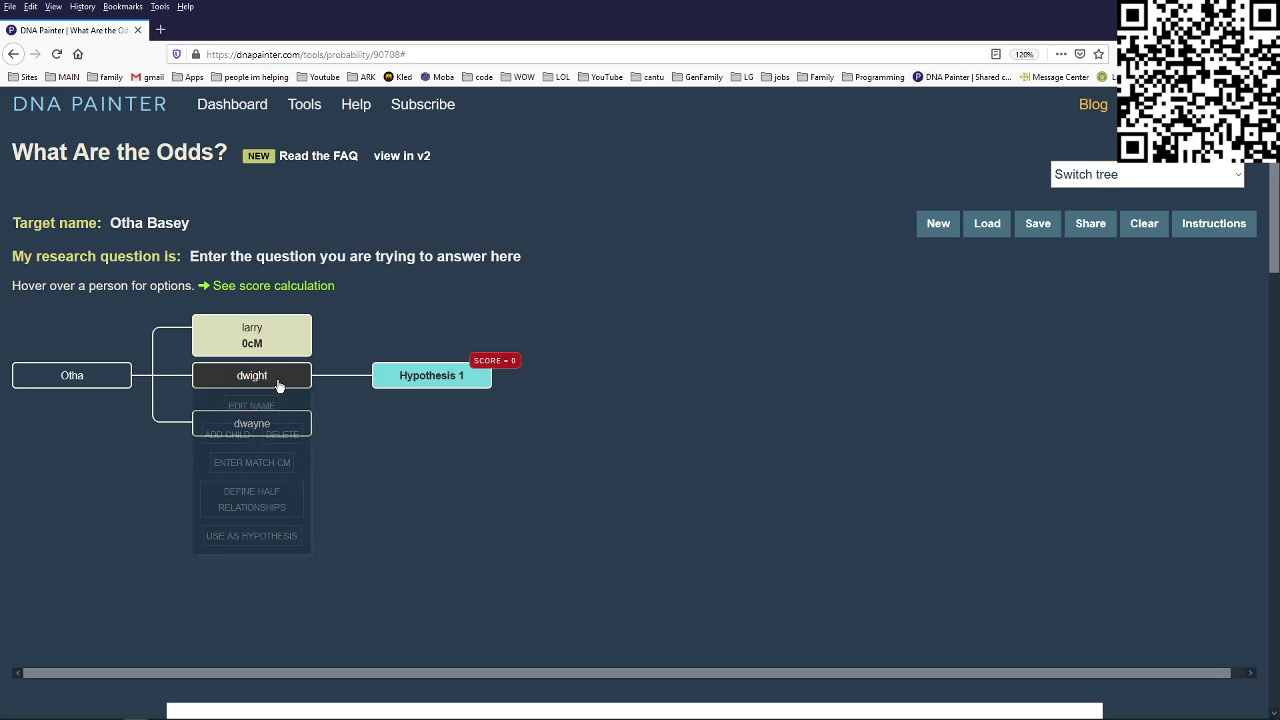
{"action": "left_click", "coordinate": [280, 497]}
{"action": "left_click", "coordinate": [209, 469]}
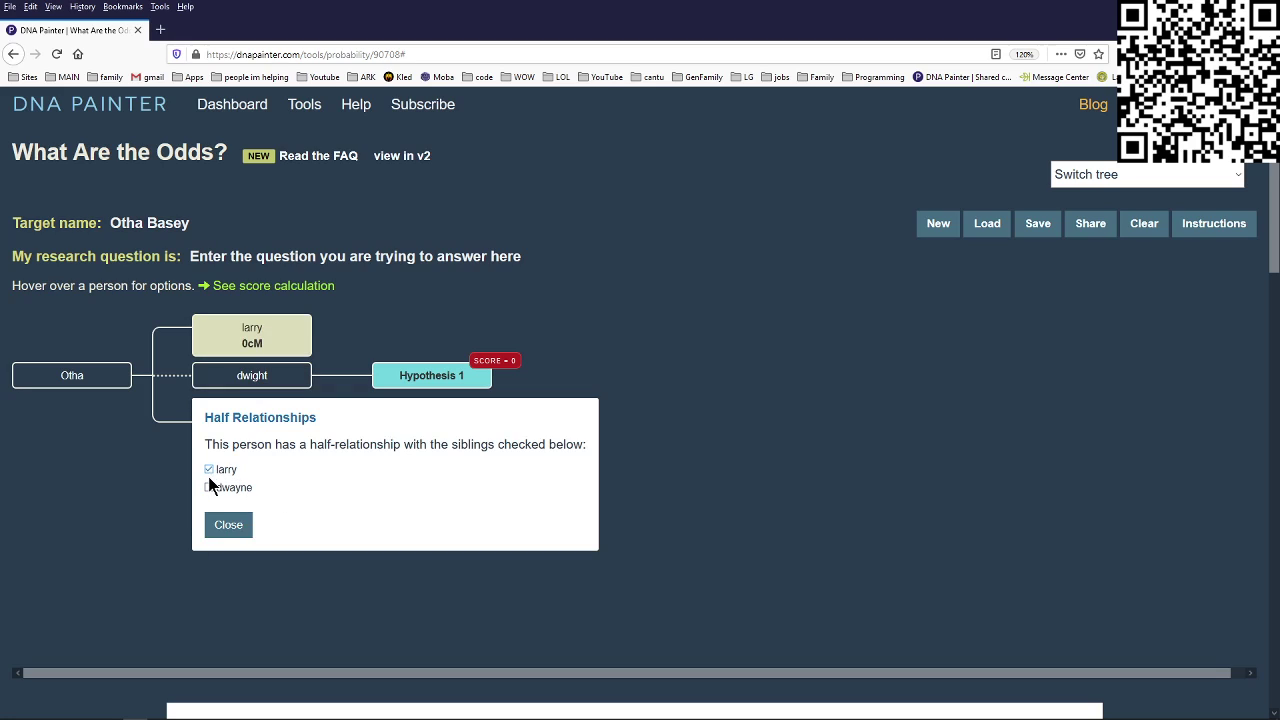
{"action": "left_click", "coordinate": [209, 487]}
{"action": "left_click", "coordinate": [226, 524]}
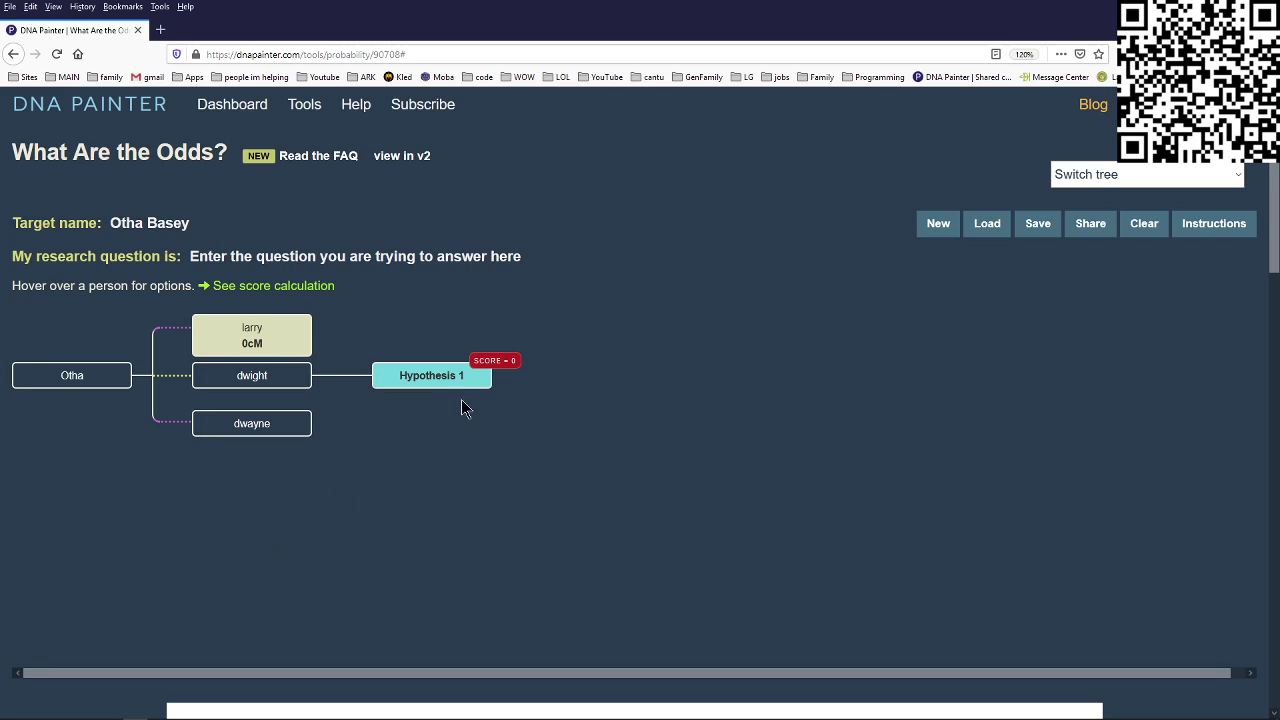
- Clear both half-relationships of the root person's second child
{"action": "mouse_move", "coordinate": [240, 386]}
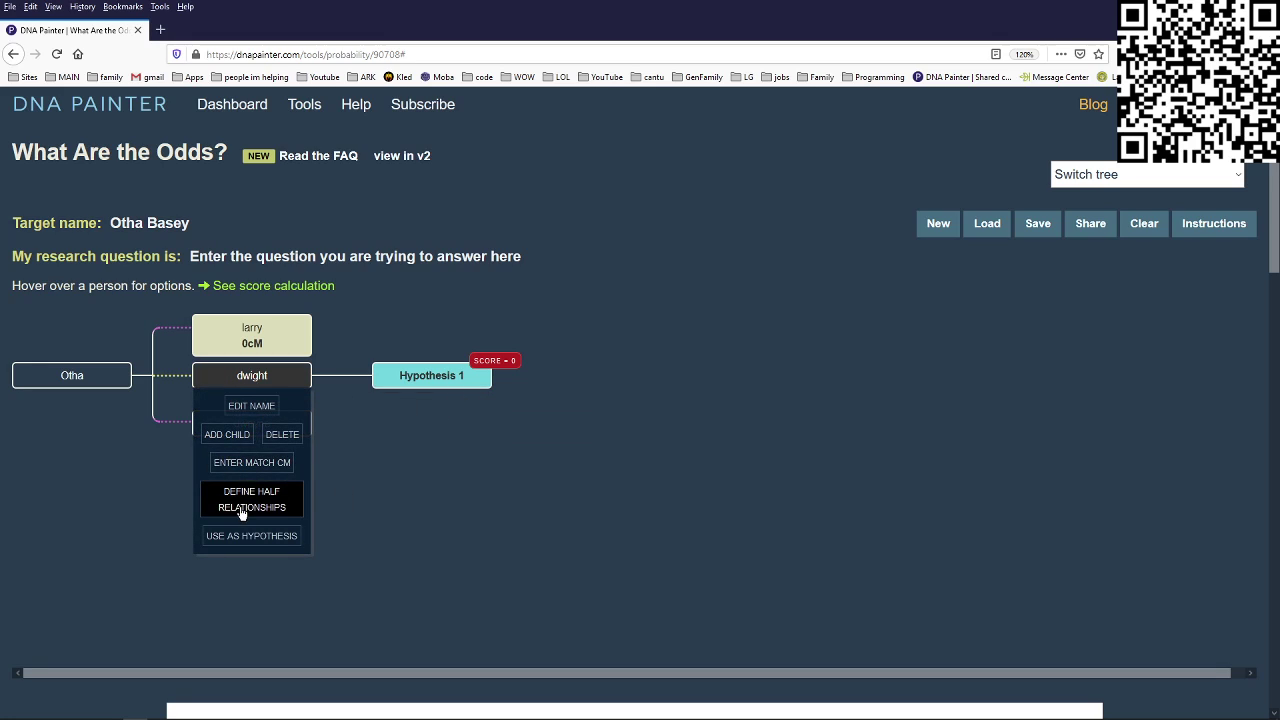
{"action": "left_click", "coordinate": [241, 513]}
{"action": "left_click", "coordinate": [209, 469]}
{"action": "left_click", "coordinate": [209, 486]}
{"action": "left_click", "coordinate": [226, 524]}
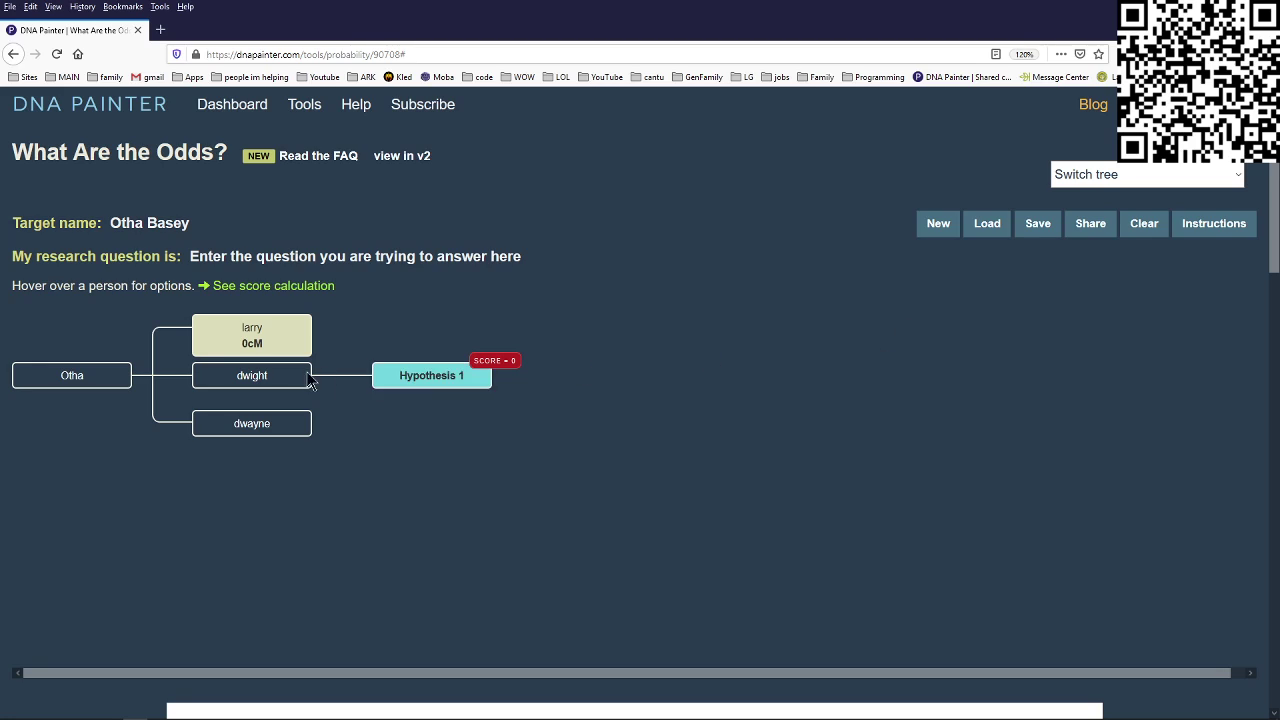
- Switch to the first saved tree in the list and clear all five half-relationships of the root person's second child
{"action": "left_click", "coordinate": [1238, 176]}
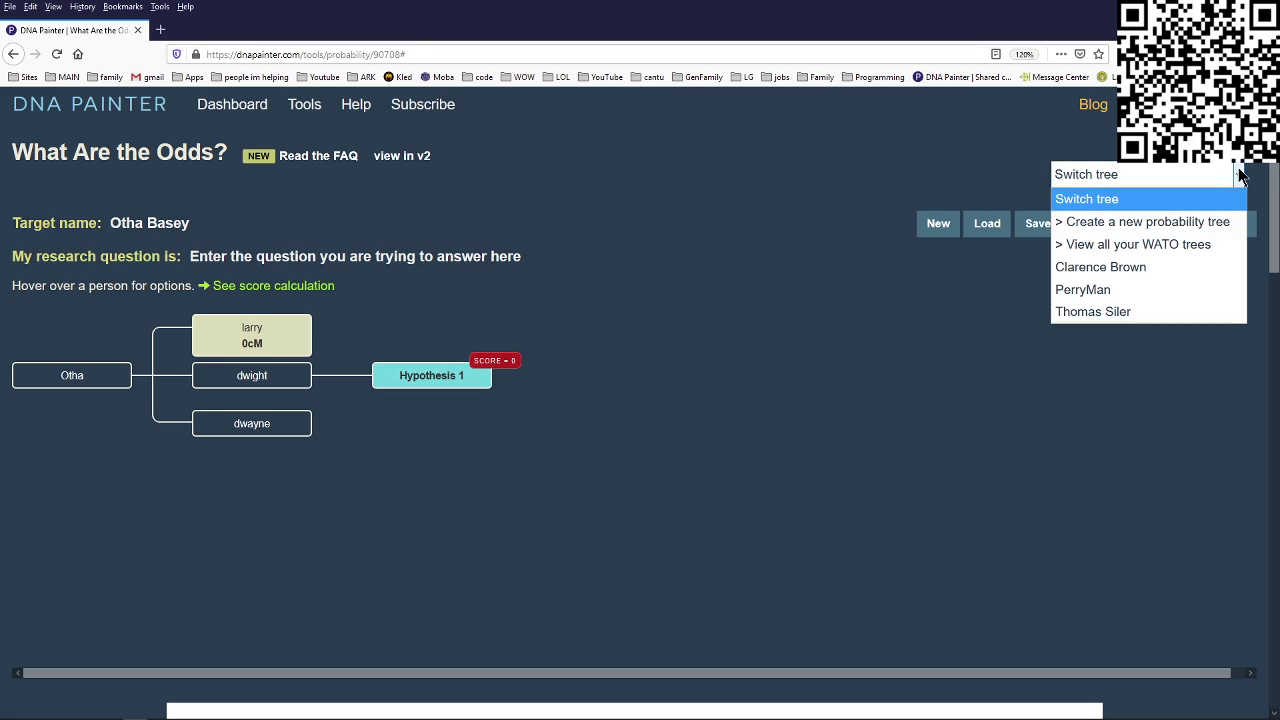
{"action": "left_click", "coordinate": [1112, 266]}
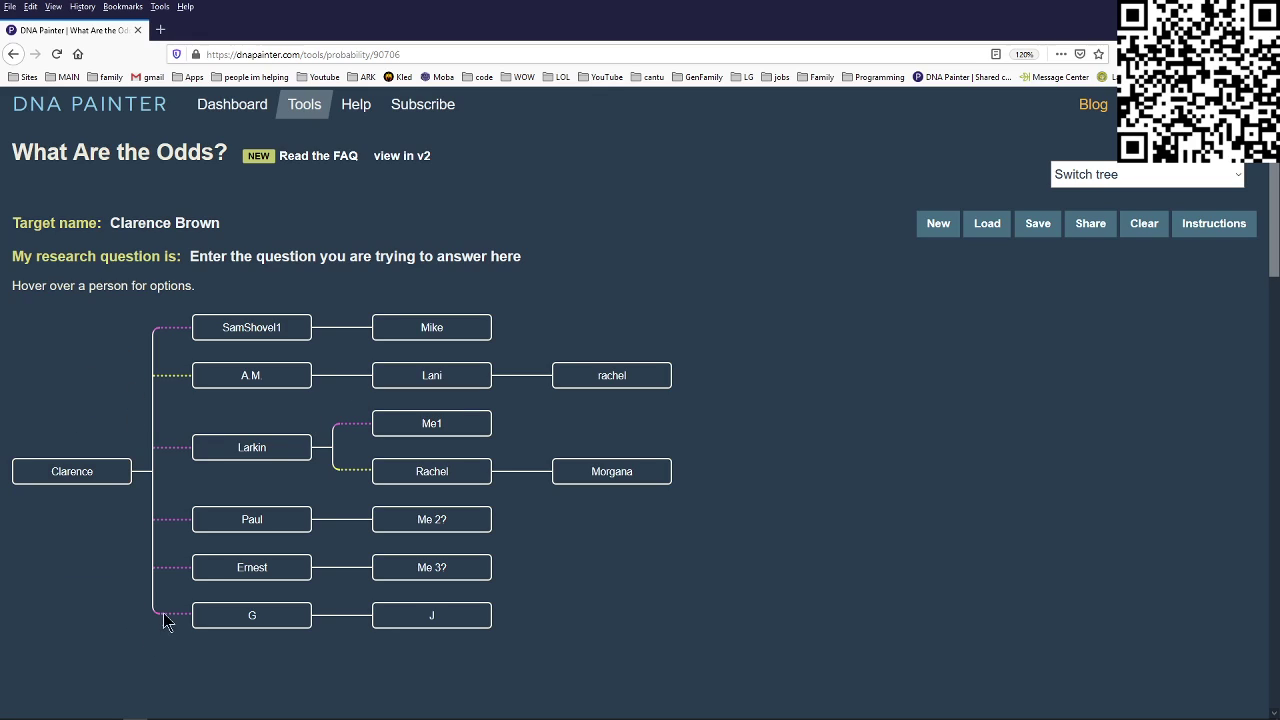
{"action": "mouse_move", "coordinate": [240, 450]}
{"action": "left_click", "coordinate": [237, 500]}
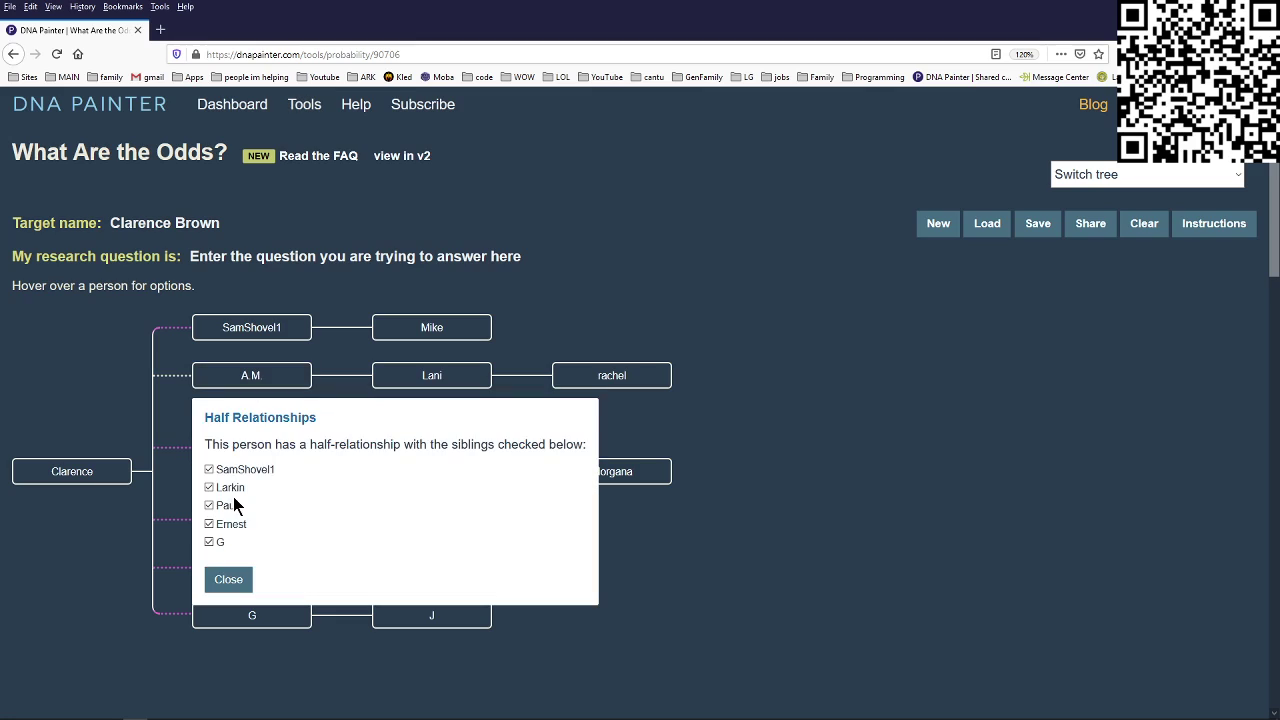
{"action": "left_click", "coordinate": [209, 469]}
{"action": "left_click", "coordinate": [209, 487]}
{"action": "left_click", "coordinate": [209, 505]}
{"action": "left_click", "coordinate": [209, 524]}
{"action": "left_click", "coordinate": [207, 542]}
{"action": "left_click", "coordinate": [225, 579]}
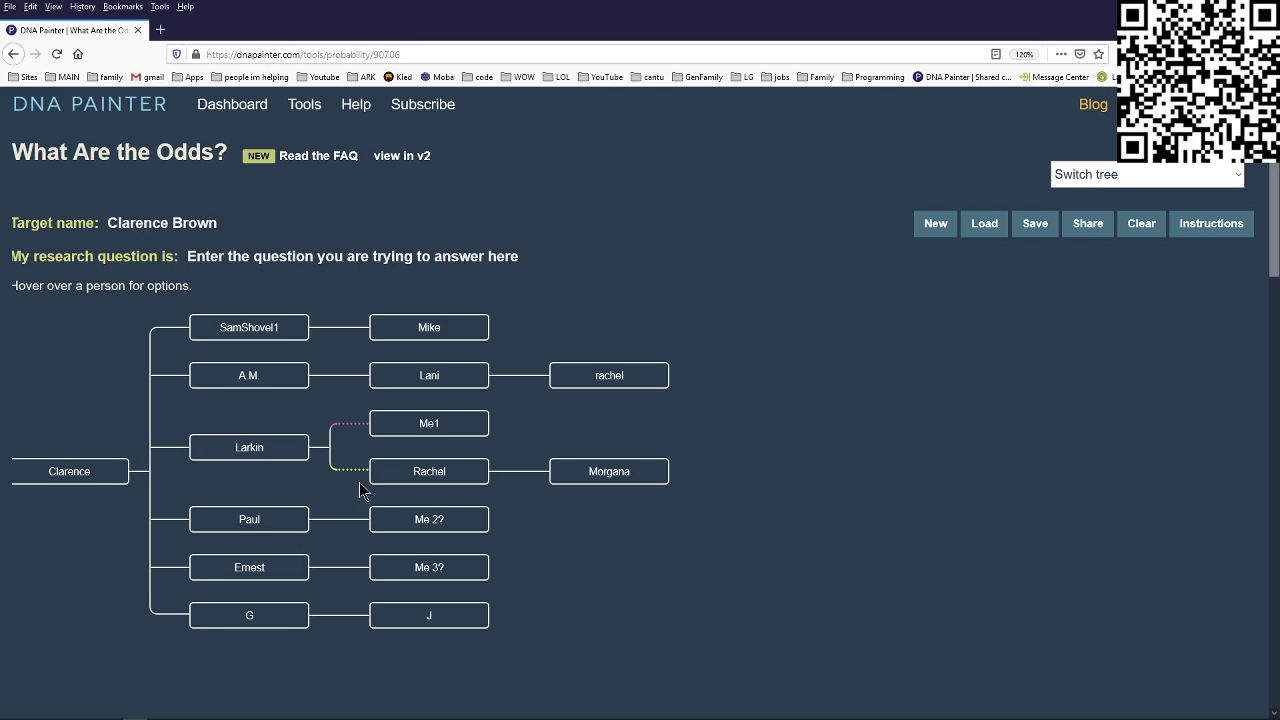
- Clear the half-relationship between the two children of the root person's third child
{"action": "mouse_move", "coordinate": [410, 432]}
{"action": "left_click", "coordinate": [429, 545]}
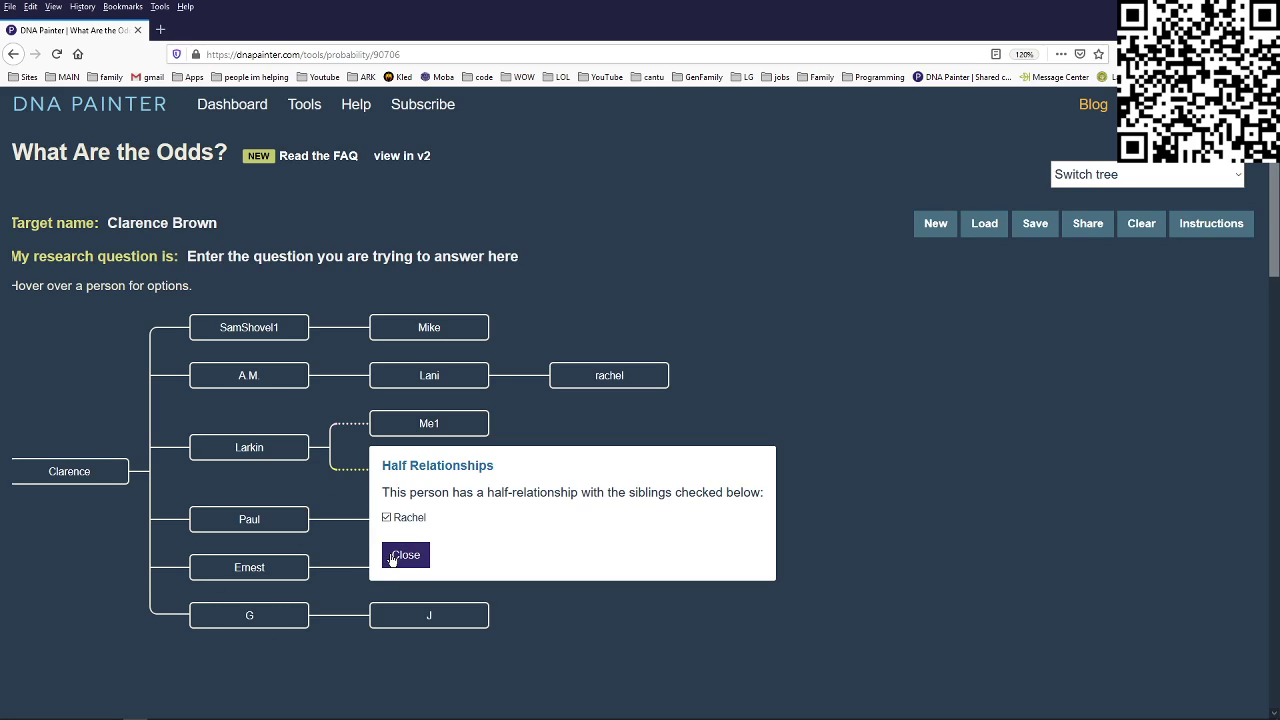
{"action": "left_click", "coordinate": [386, 518]}
{"action": "left_click", "coordinate": [392, 555]}
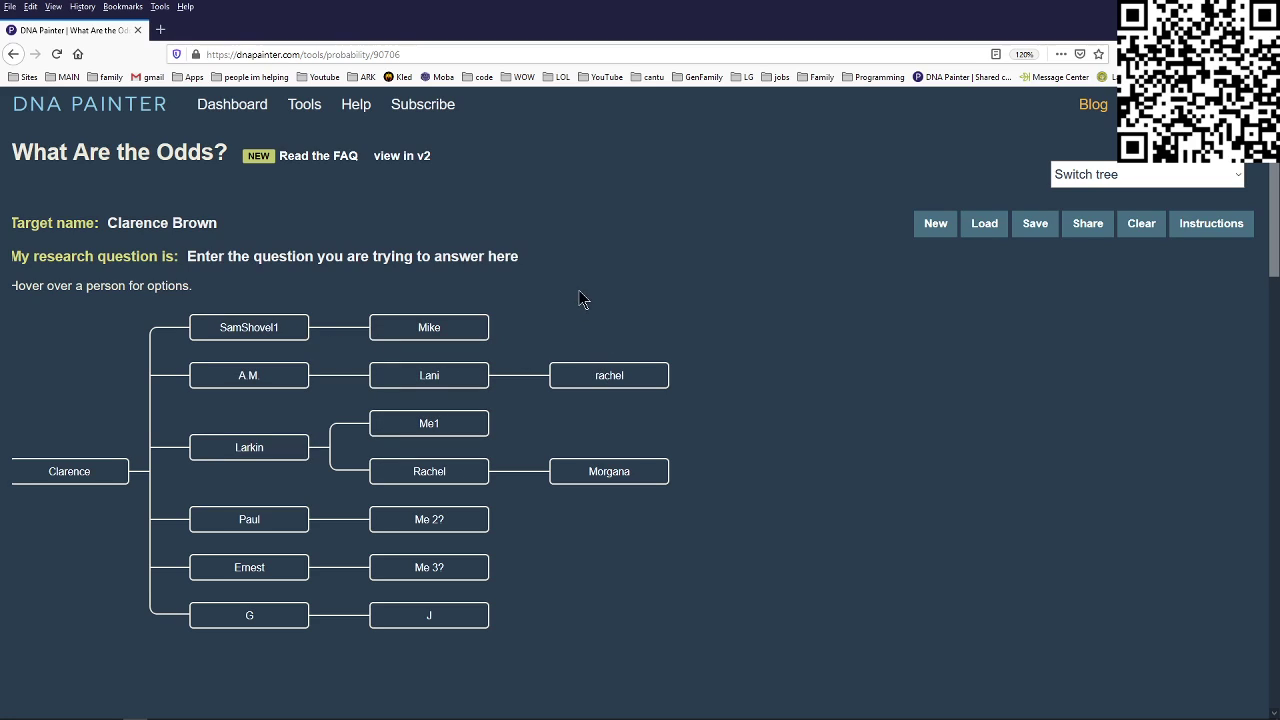
- Set the match amounts in the first branch to 1606 cM for the root's child and 731 cM for the grandchild
{"action": "mouse_move", "coordinate": [248, 333]}
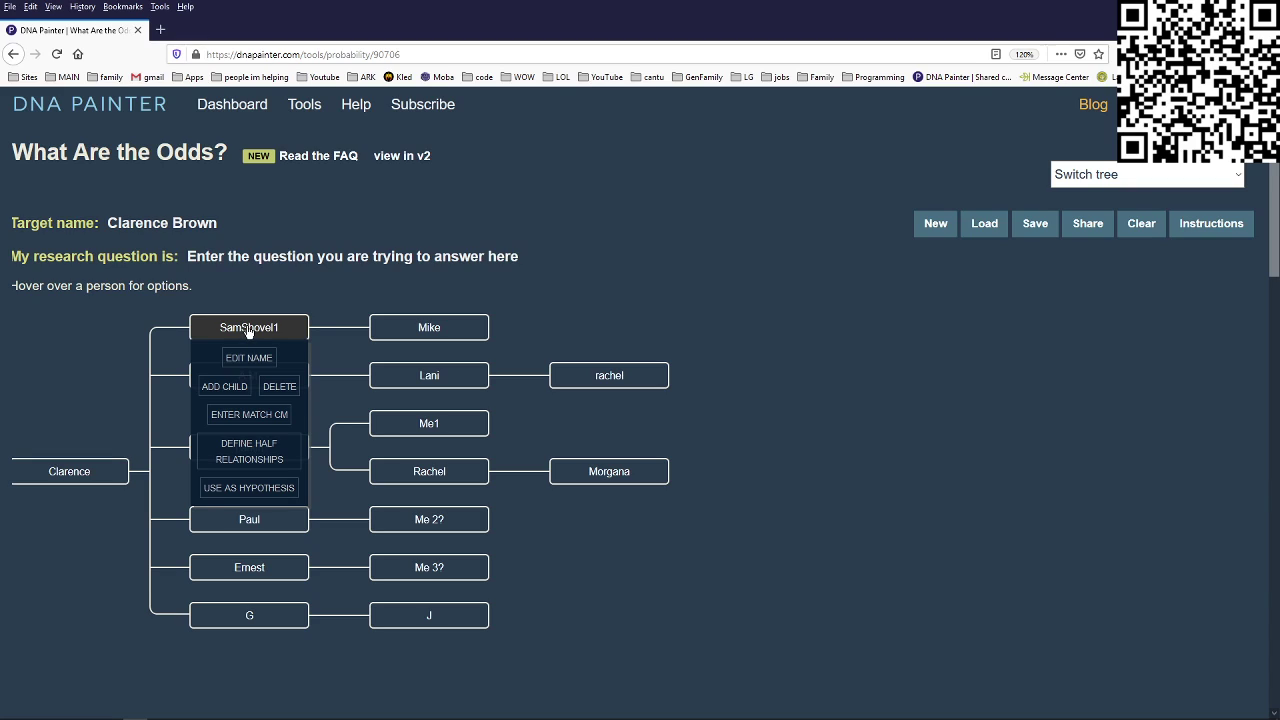
{"action": "left_click", "coordinate": [249, 415]}
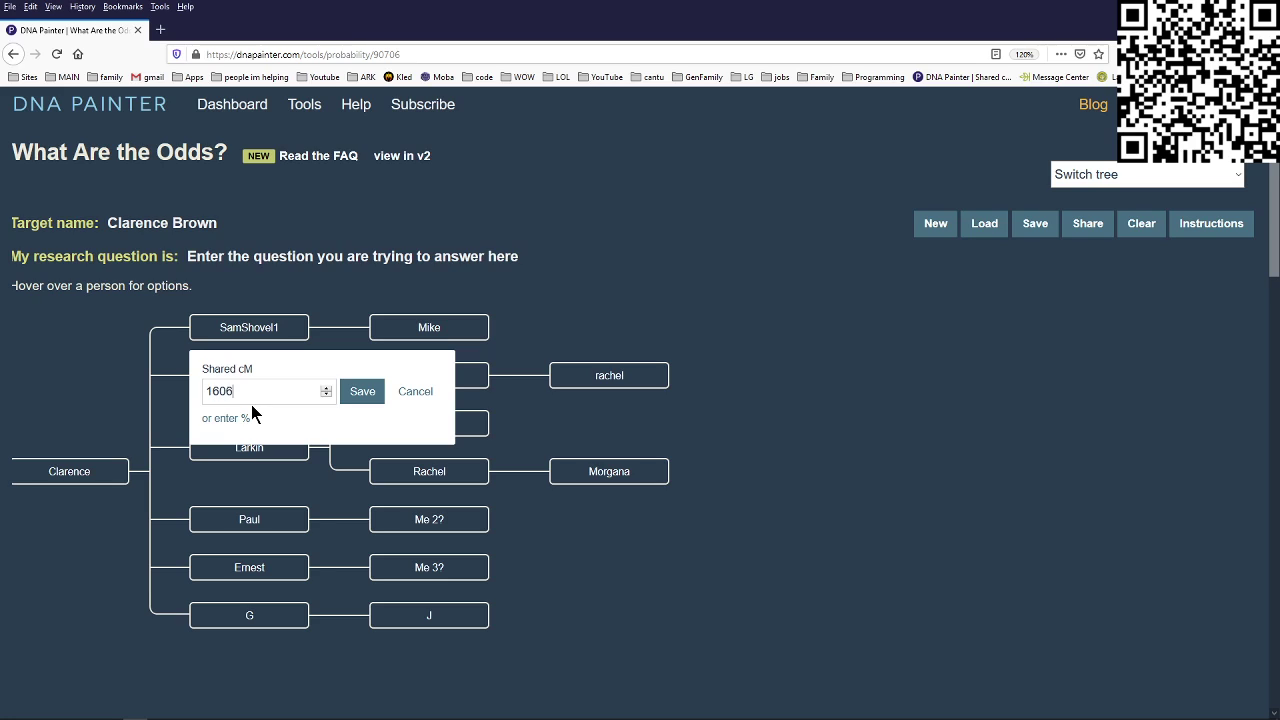
{"action": "left_click", "coordinate": [362, 391]}
{"action": "mouse_move", "coordinate": [447, 328]}
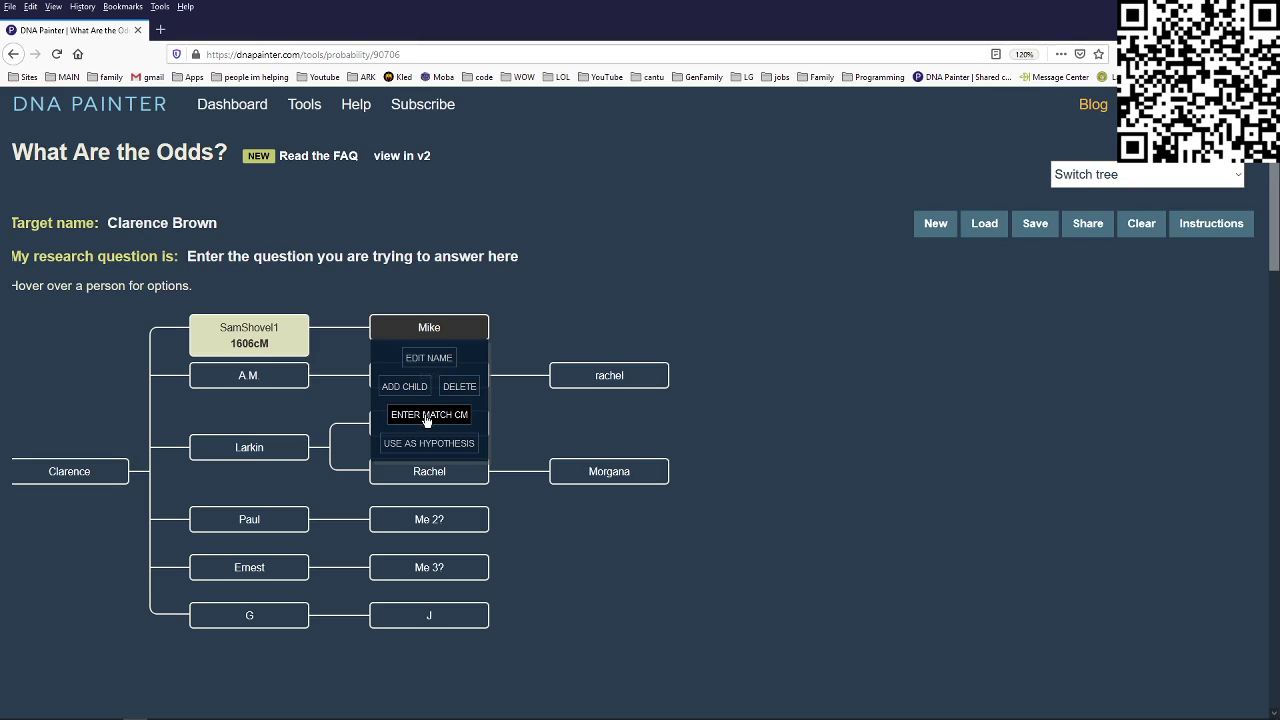
{"action": "left_click", "coordinate": [427, 418]}
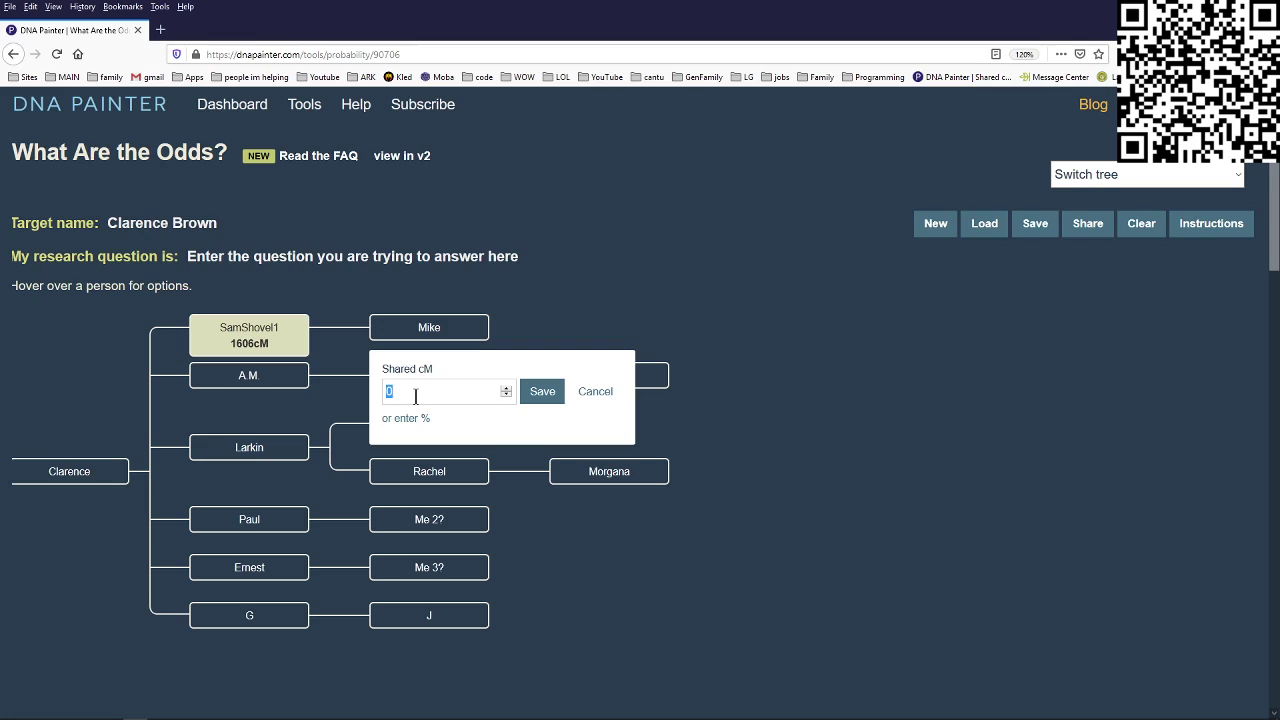
{"action": "type", "text": "731"}
{"action": "left_click", "coordinate": [538, 394]}
- Set the match amounts in the second branch to 840 cM for the root's child and 441 cM for the grandchild
{"action": "mouse_move", "coordinate": [268, 381]}
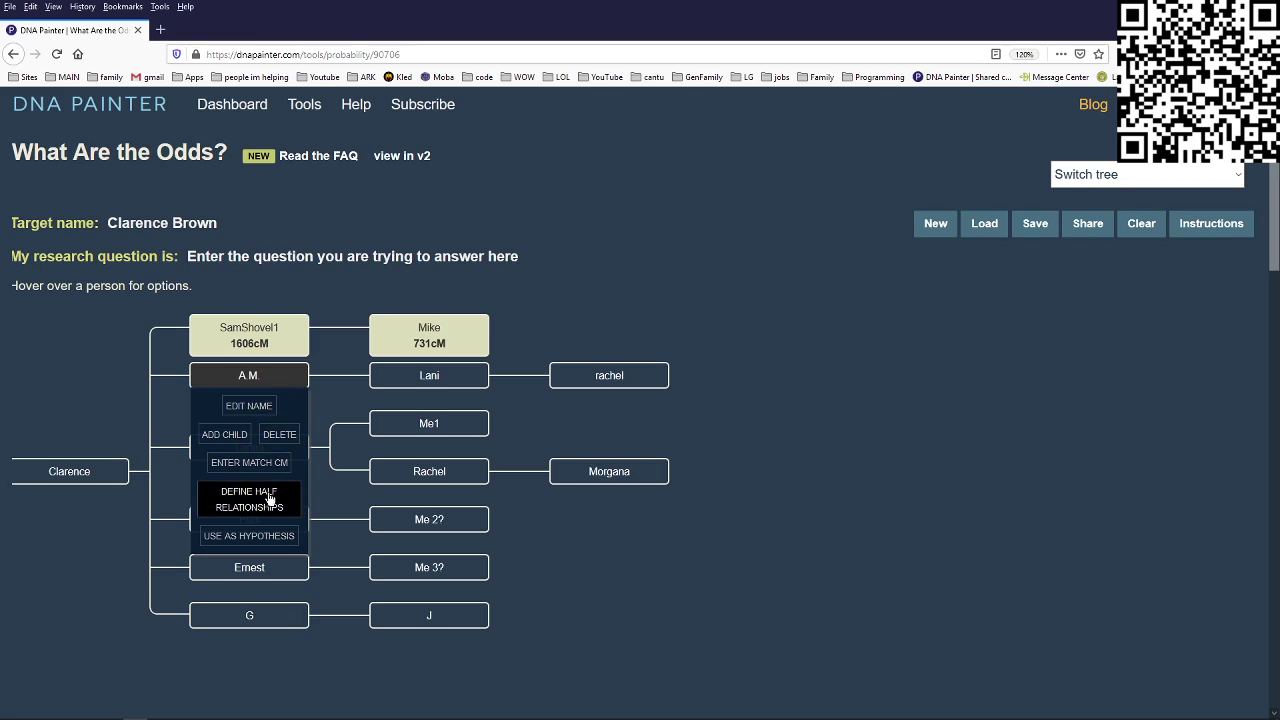
{"action": "left_click", "coordinate": [245, 463]}
{"action": "type", "text": "8"}
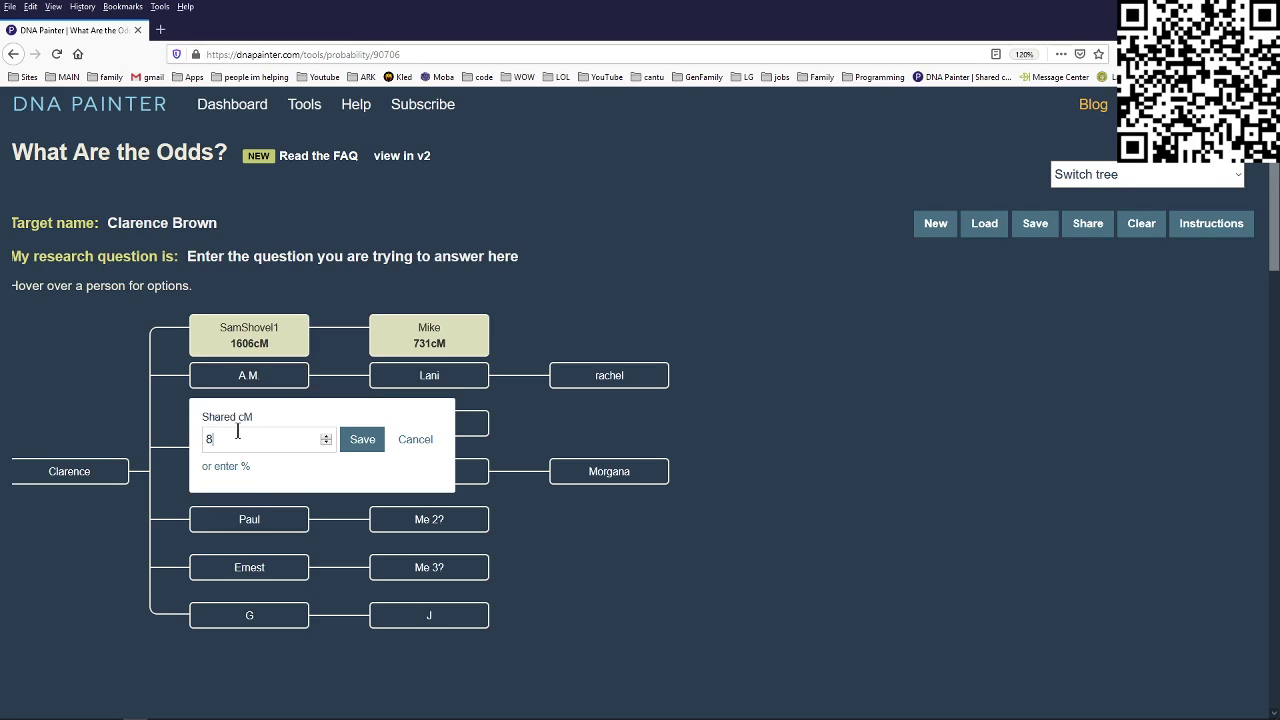
{"action": "type", "text": "40"}
{"action": "left_click", "coordinate": [360, 447]}
{"action": "mouse_move", "coordinate": [426, 406]}
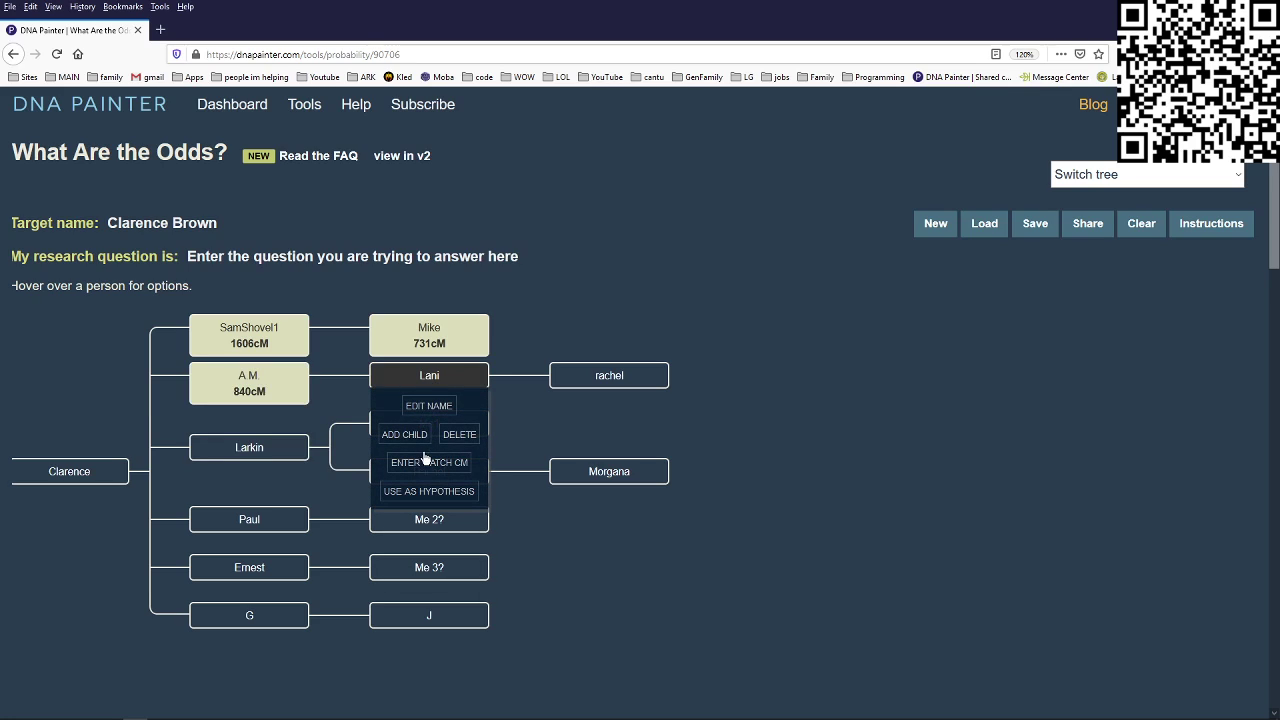
{"action": "left_click", "coordinate": [425, 460]}
{"action": "type", "text": "4"}
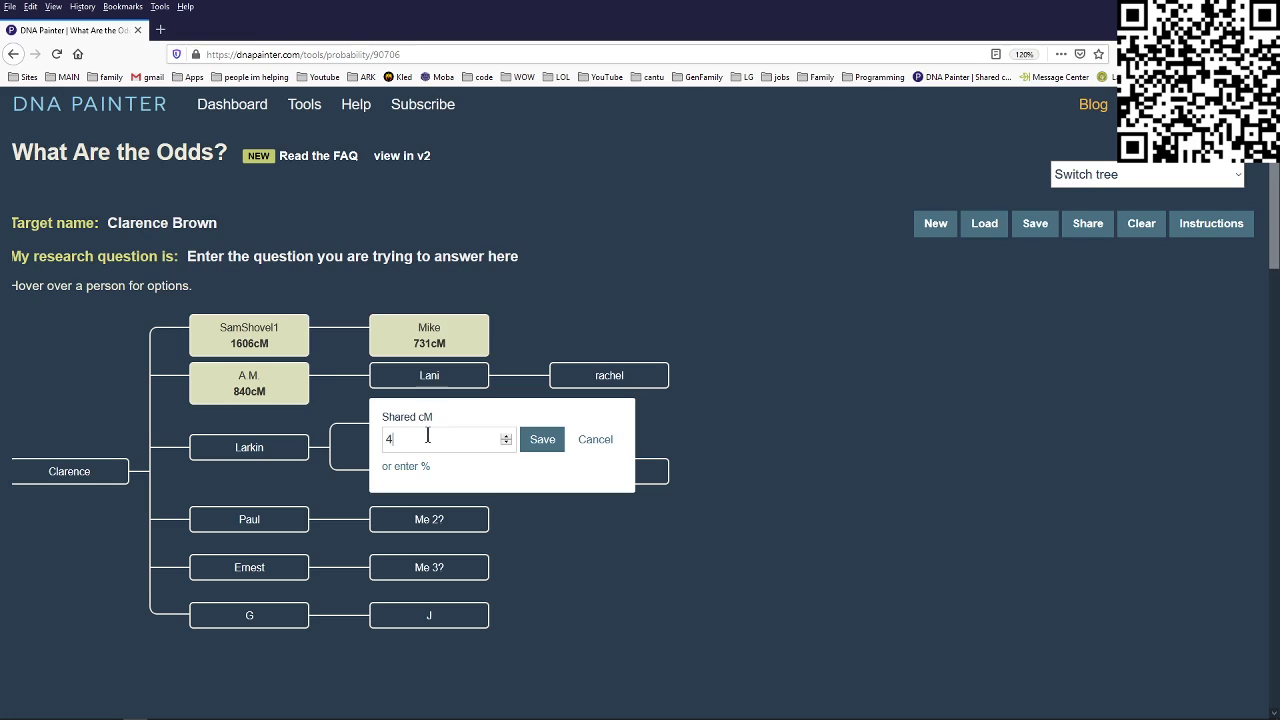
{"action": "type", "text": "41"}
{"action": "left_click", "coordinate": [540, 440]}
- Set the match amount of the great-grandchild in the second branch to 206 cM
{"action": "mouse_move", "coordinate": [615, 375]}
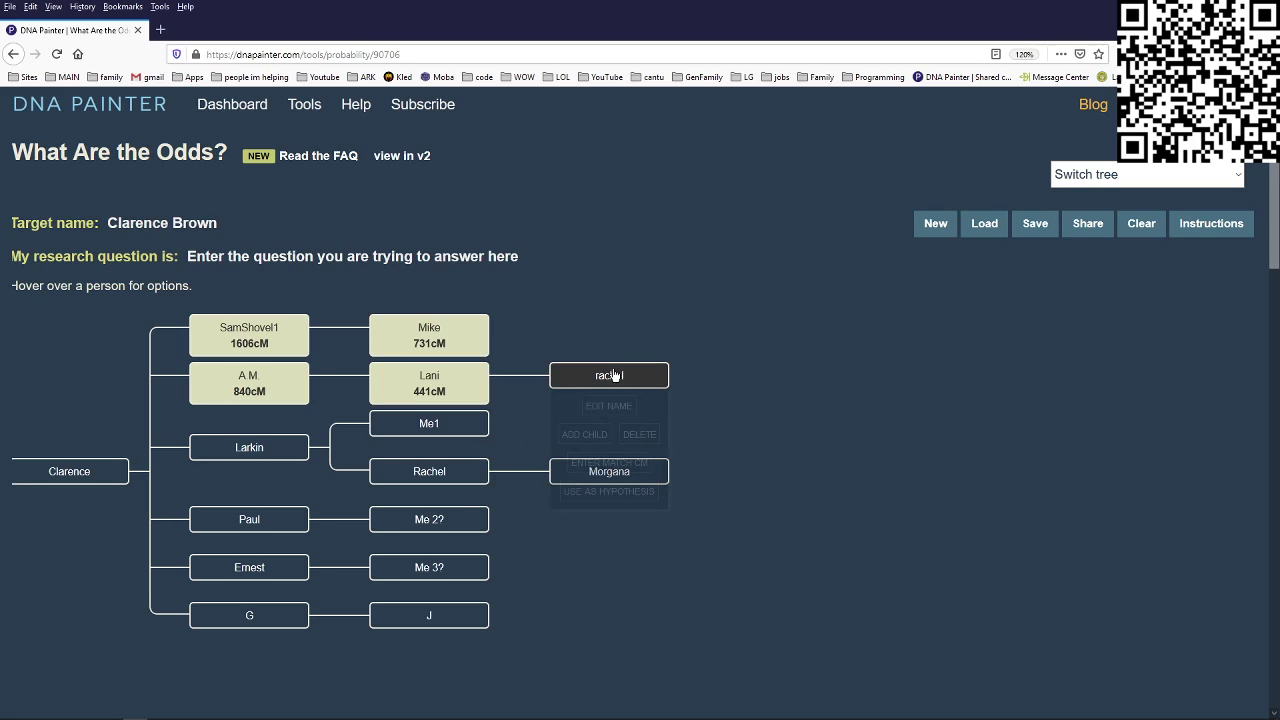
{"action": "left_click", "coordinate": [598, 462]}
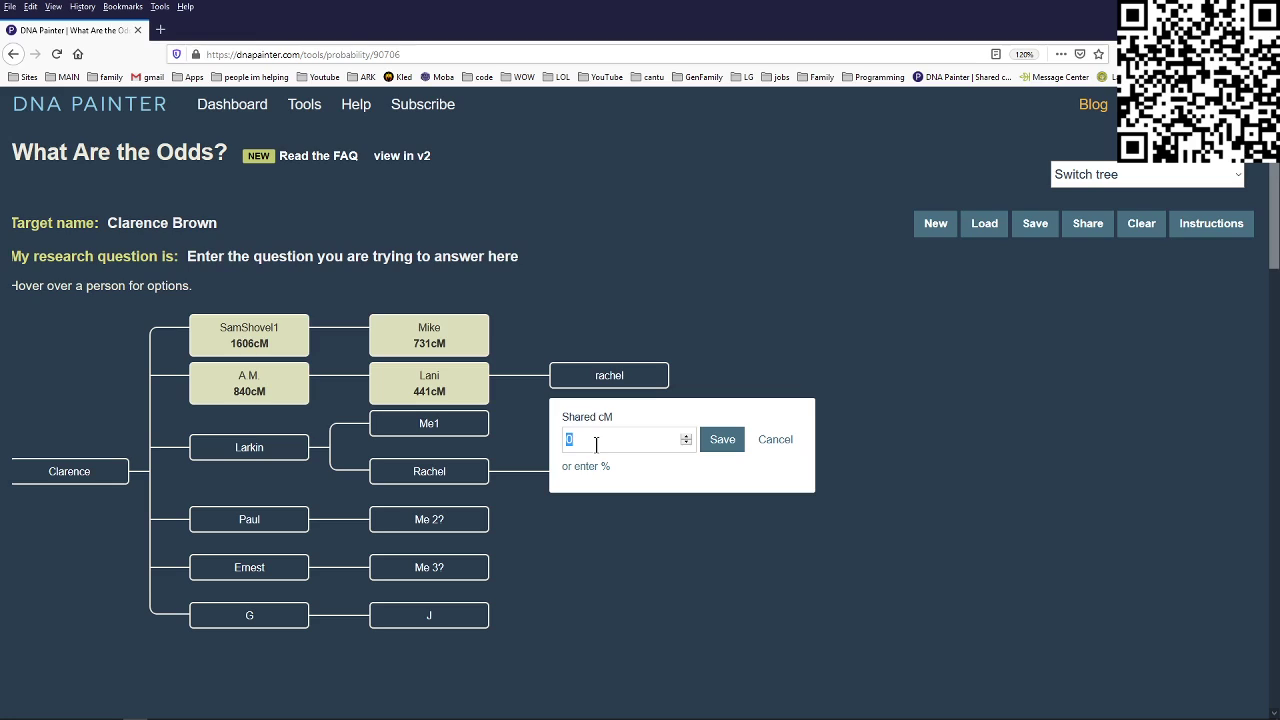
{"action": "type", "text": "206"}
{"action": "left_click", "coordinate": [712, 445]}
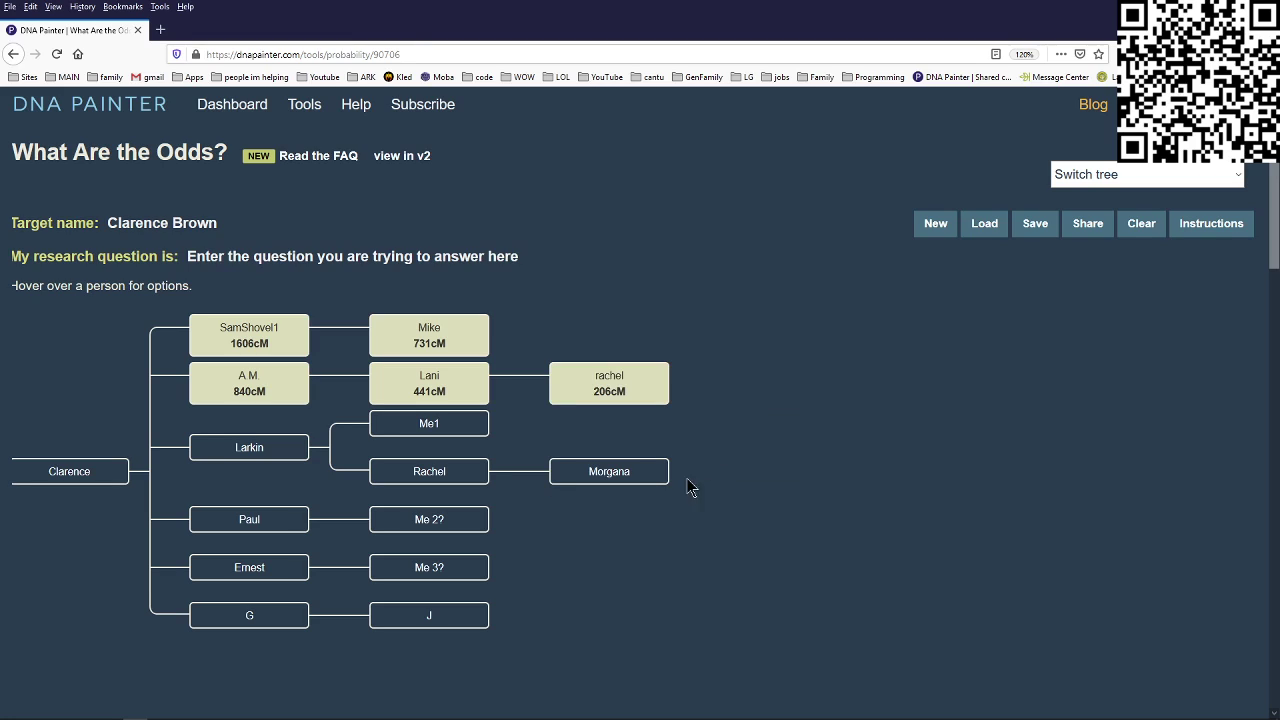
- Set the match amount of the grandchild in the sixth branch to 758 cM
{"action": "mouse_move", "coordinate": [433, 617]}
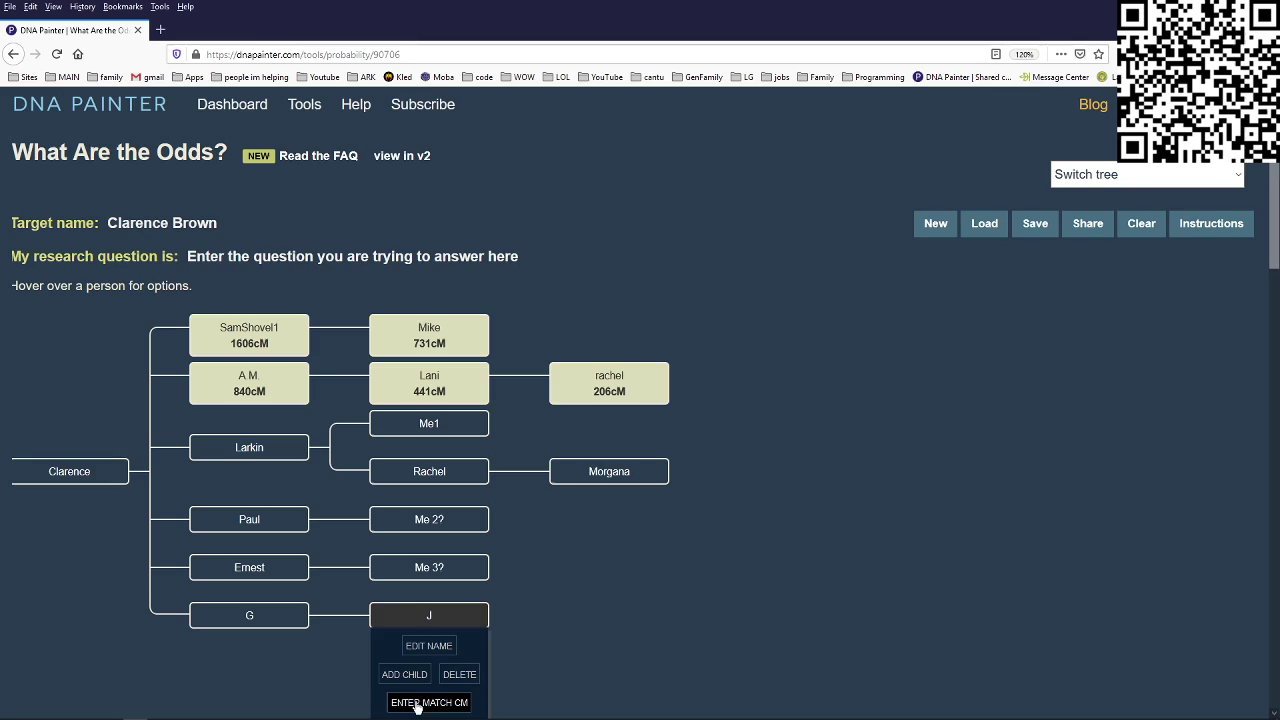
{"action": "left_click", "coordinate": [429, 702]}
{"action": "type", "text": "7"}
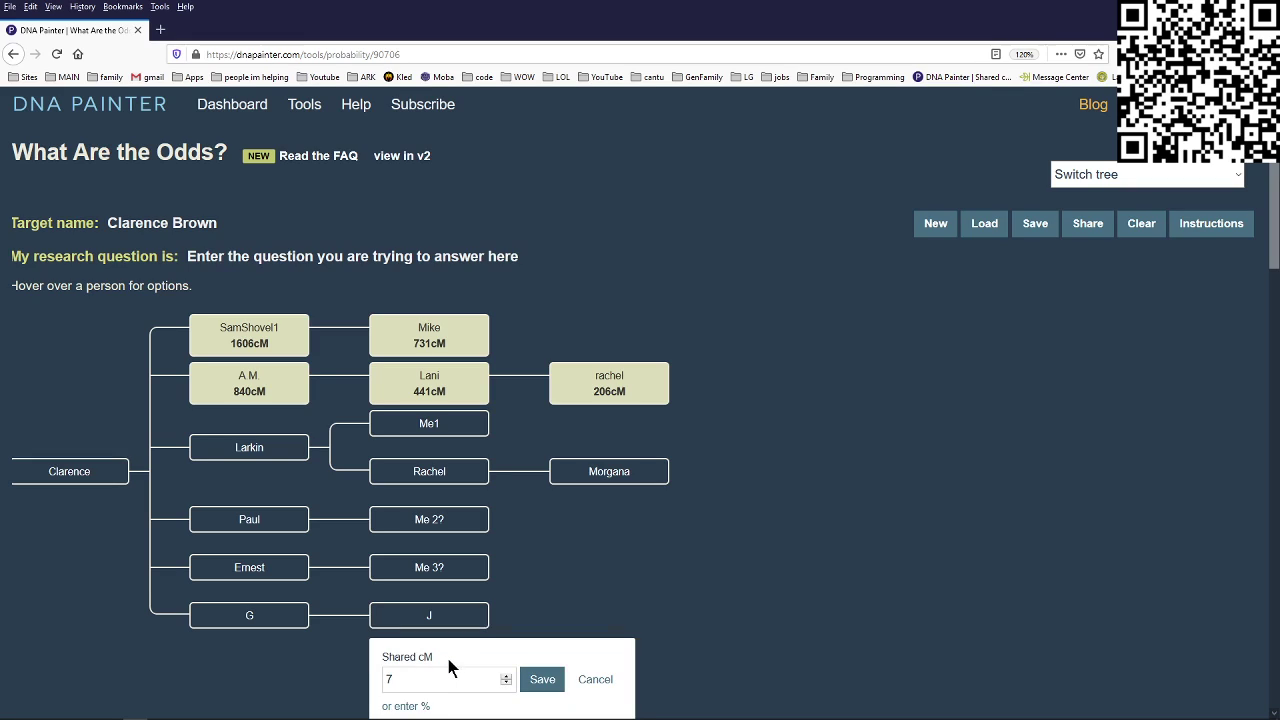
{"action": "type", "text": "58"}
{"action": "left_click", "coordinate": [542, 681]}
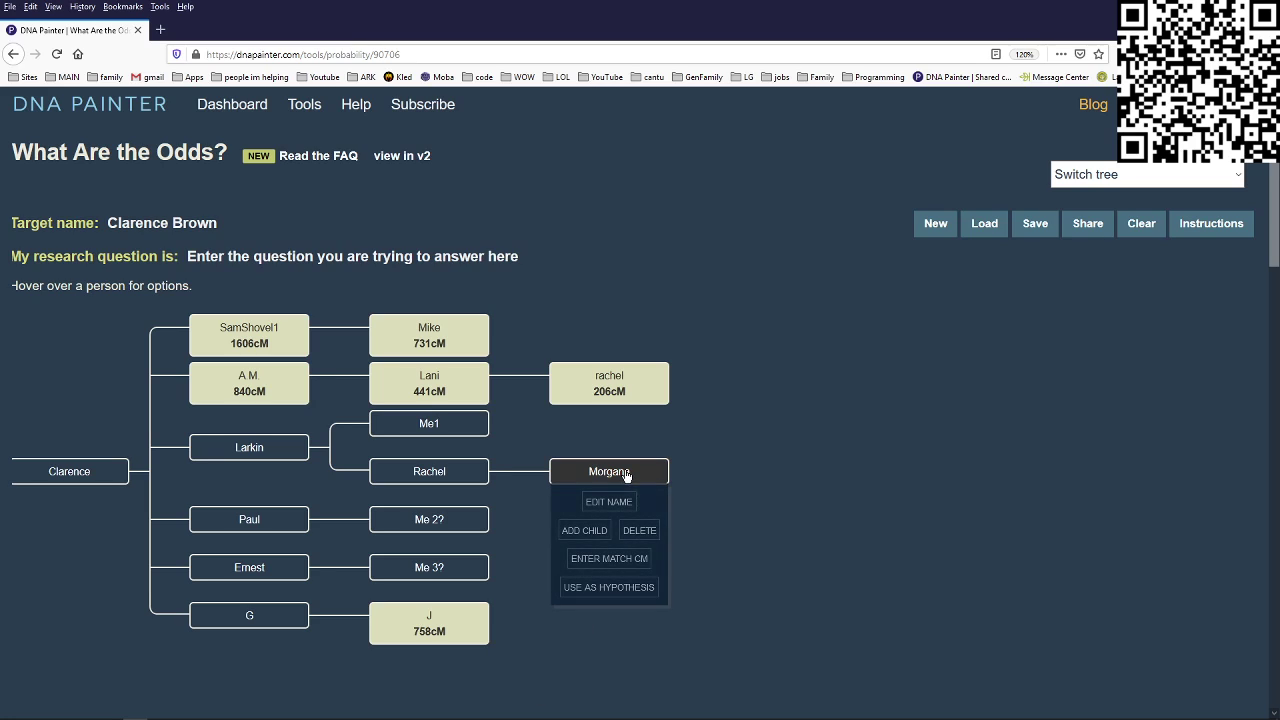
- Change the match amount of the grandchild in the sixth branch to 783 cM
{"action": "mouse_move", "coordinate": [465, 625]}
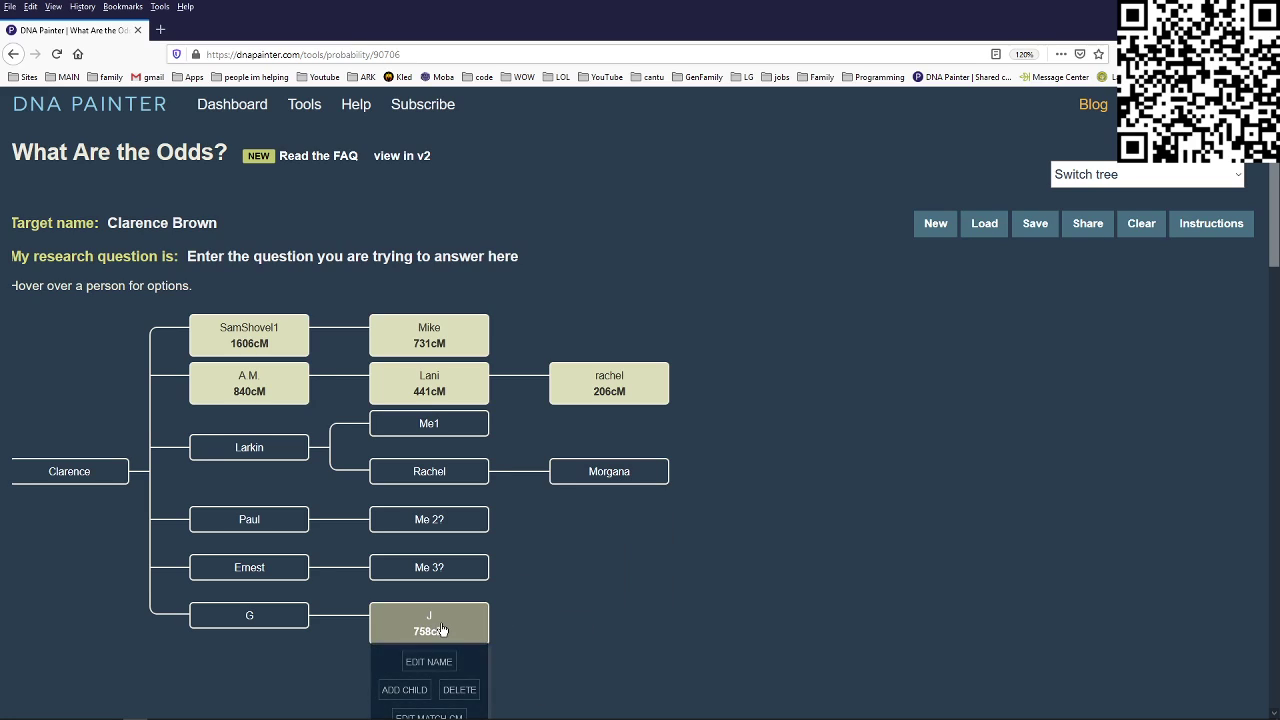
{"action": "left_click", "coordinate": [429, 715]}
{"action": "left_click_drag", "start_coordinate": [408, 686], "coordinate": [358, 684]}
{"action": "type", "text": "783"}
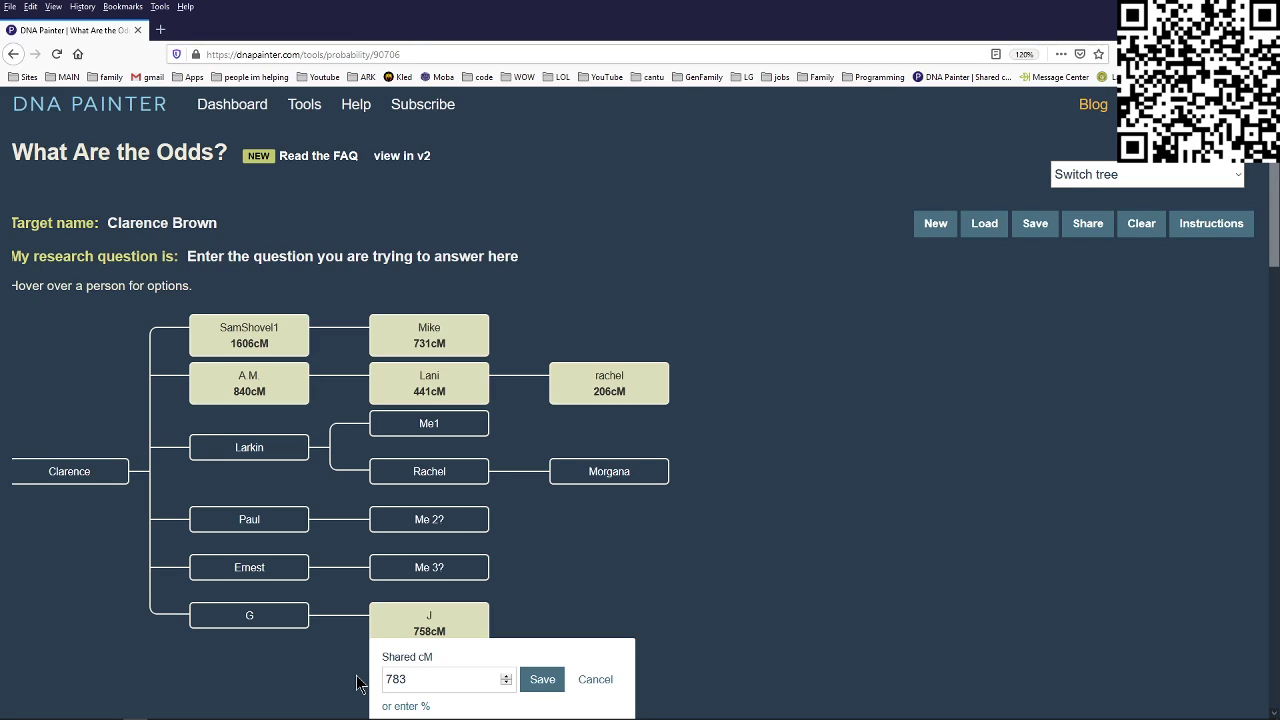
{"action": "left_click", "coordinate": [541, 679]}
- Set the match amount of the great-grandchild in the third branch to 758 cM
{"action": "mouse_move", "coordinate": [660, 476]}
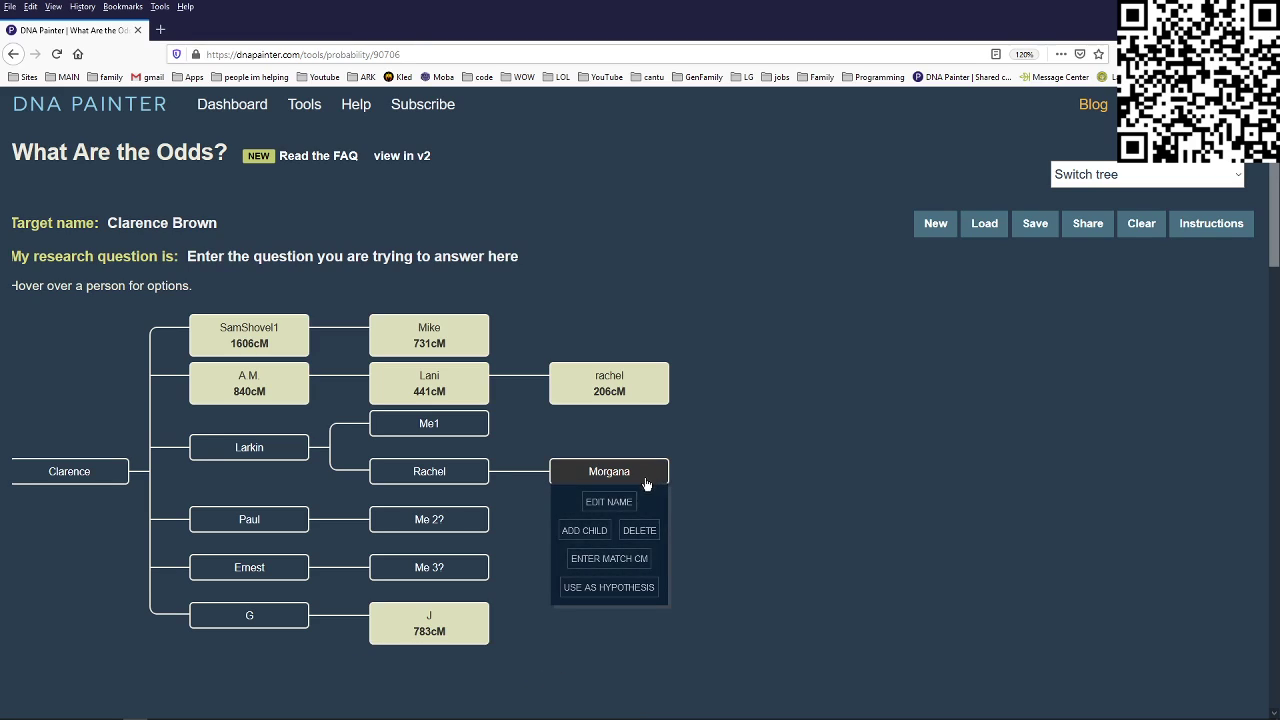
{"action": "left_click", "coordinate": [581, 560]}
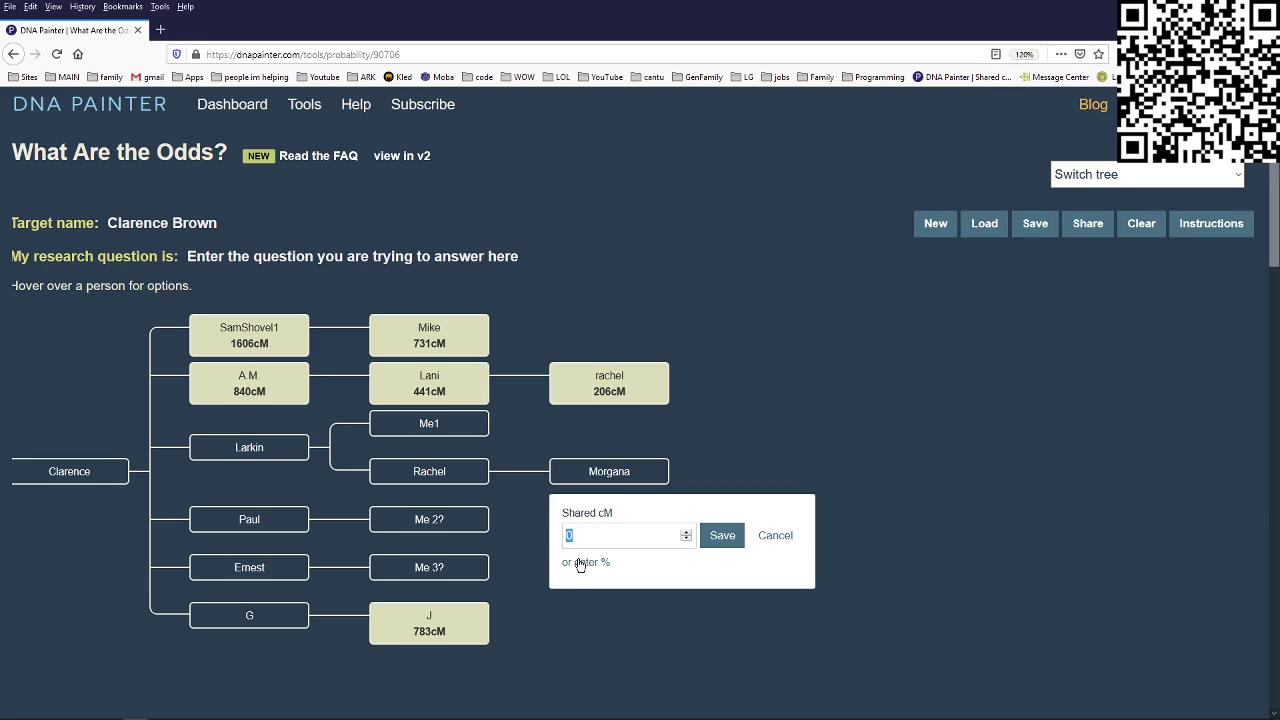
{"action": "type", "text": "758"}
{"action": "left_click", "coordinate": [722, 535]}
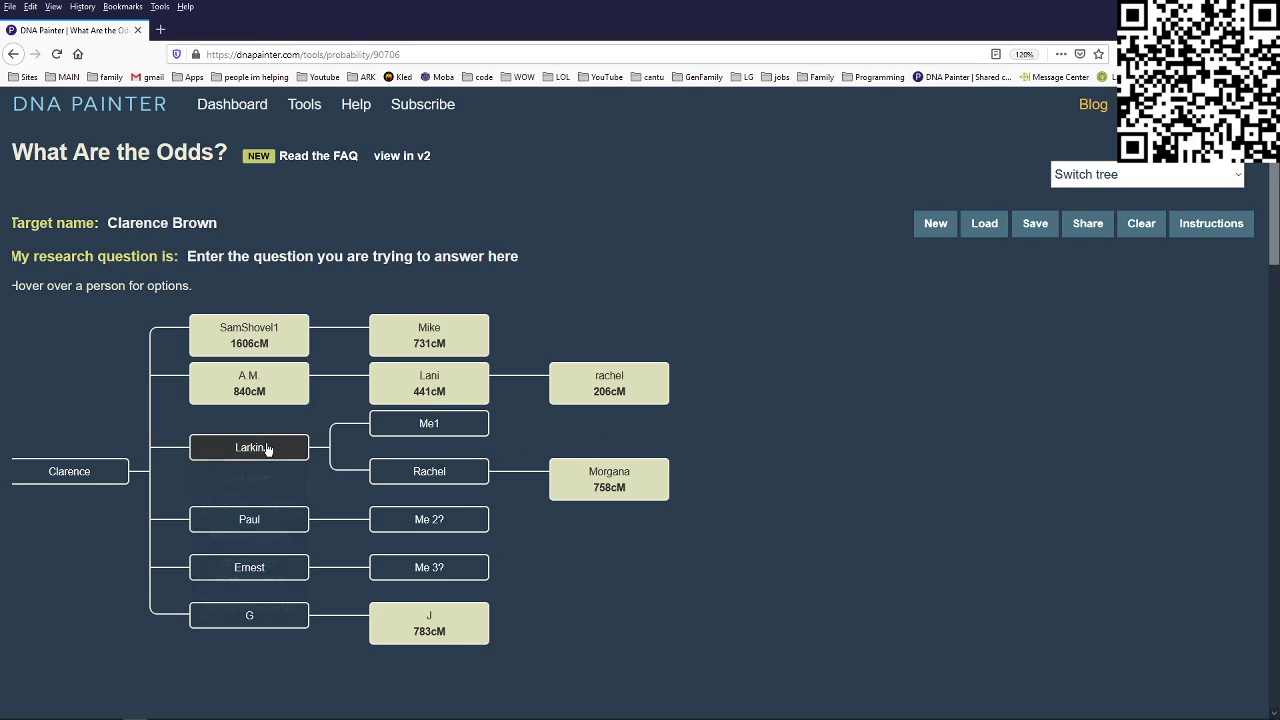
- Mark the three "Me" grandchildren in the third, fourth and fifth branches as hypotheses
{"action": "mouse_move", "coordinate": [299, 464]}
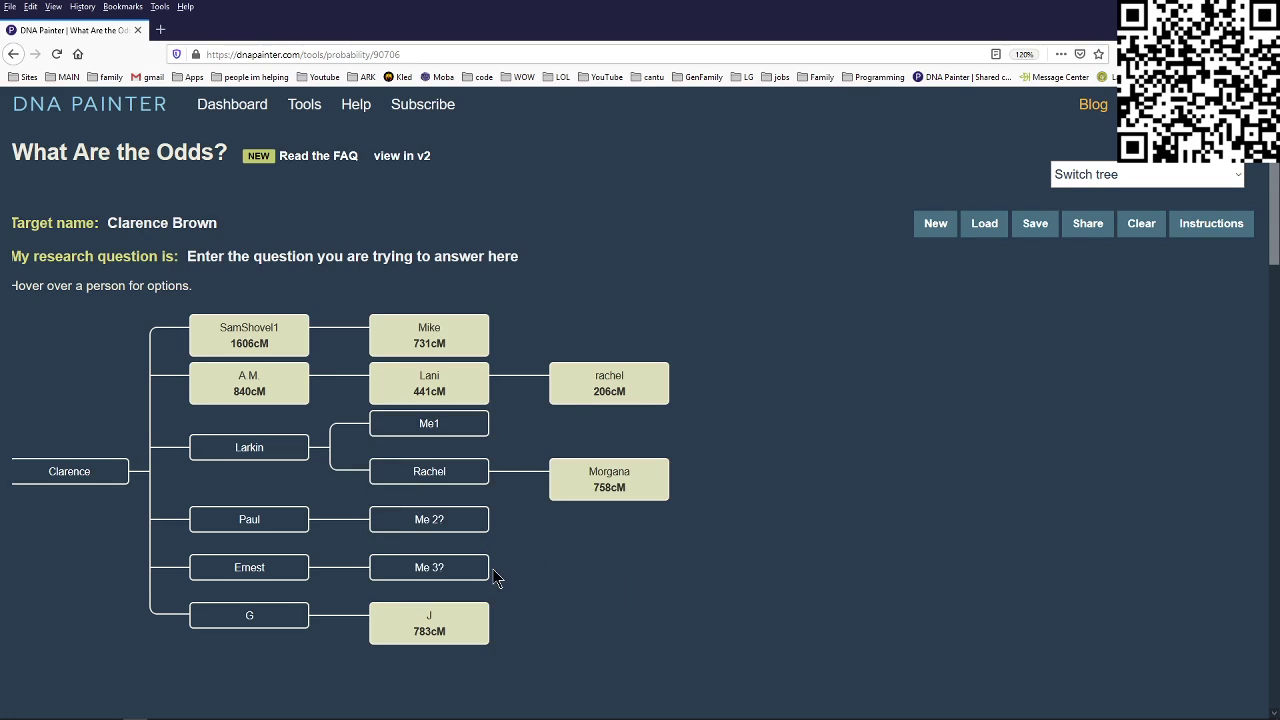
{"action": "mouse_move", "coordinate": [470, 424]}
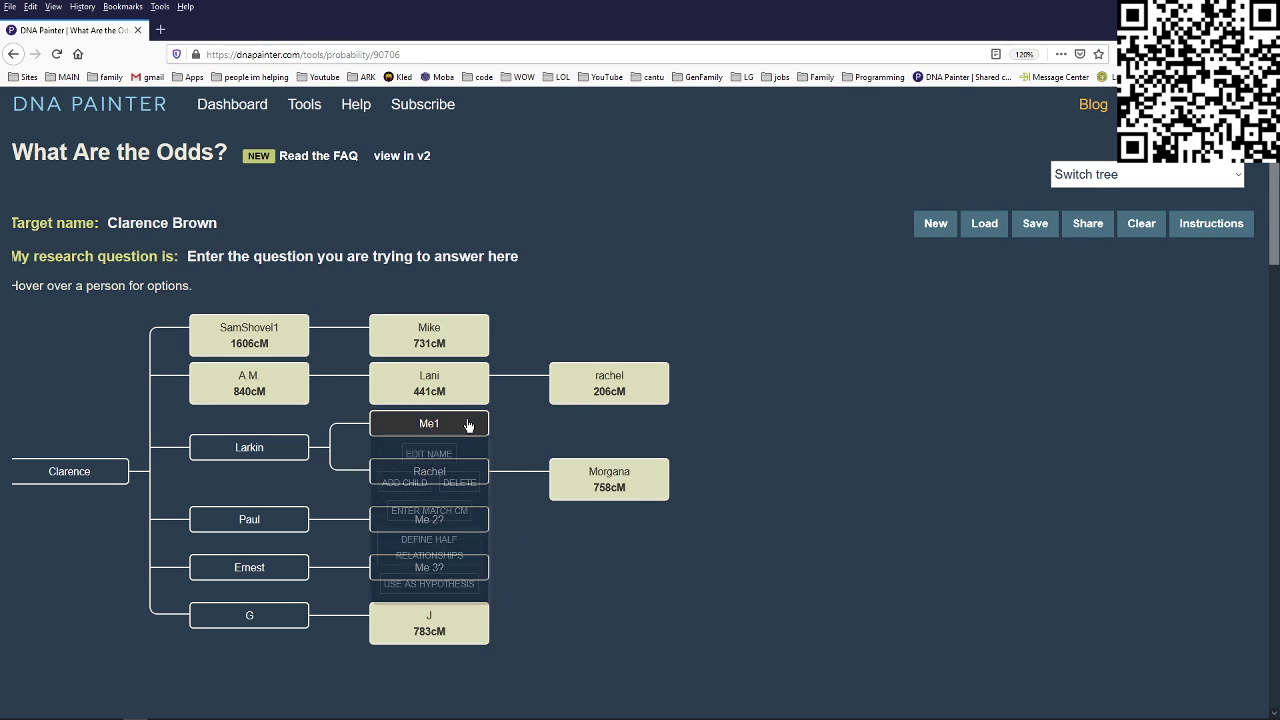
{"action": "left_click", "coordinate": [462, 584]}
{"action": "mouse_move", "coordinate": [470, 530]}
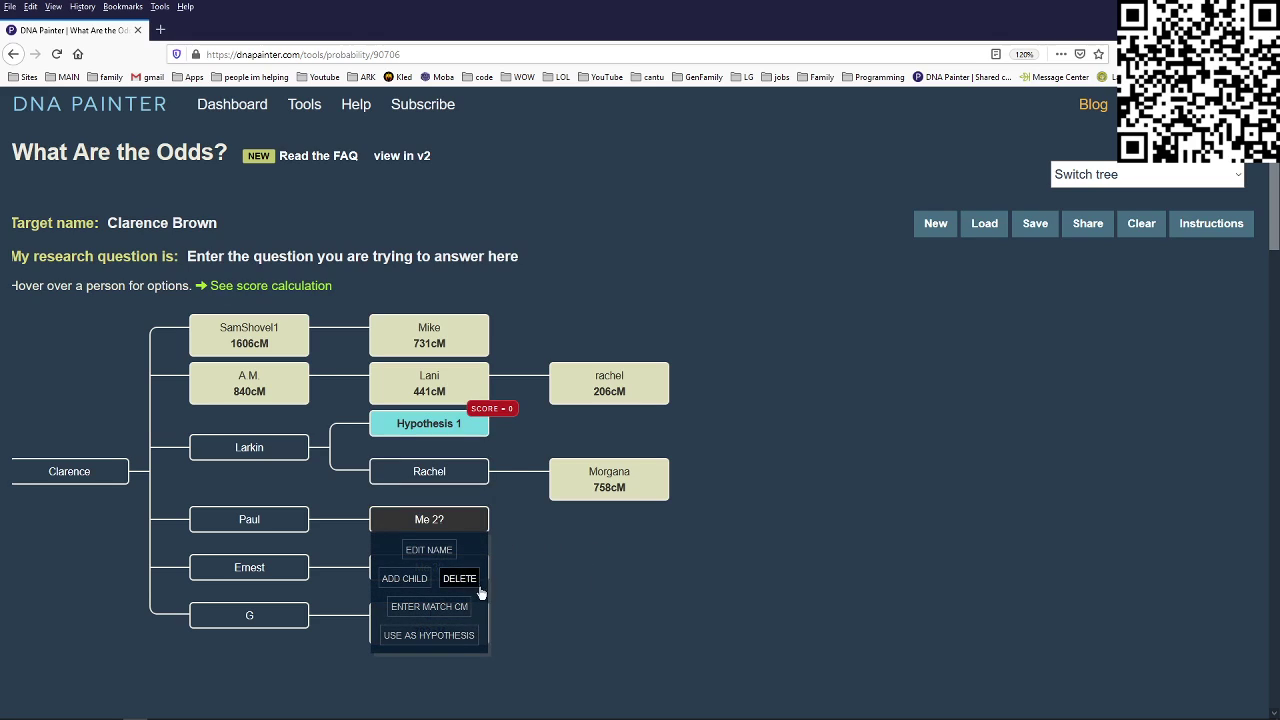
{"action": "left_click", "coordinate": [455, 636]}
{"action": "mouse_move", "coordinate": [480, 572]}
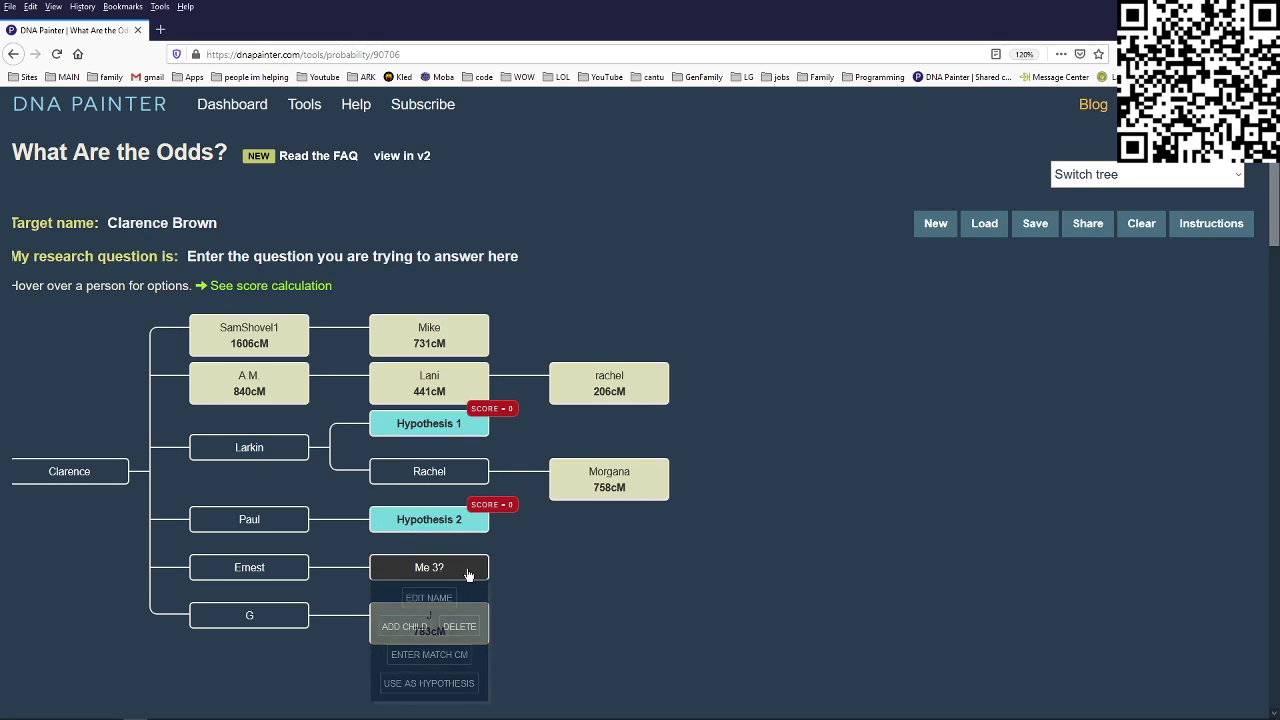
{"action": "left_click", "coordinate": [457, 682]}
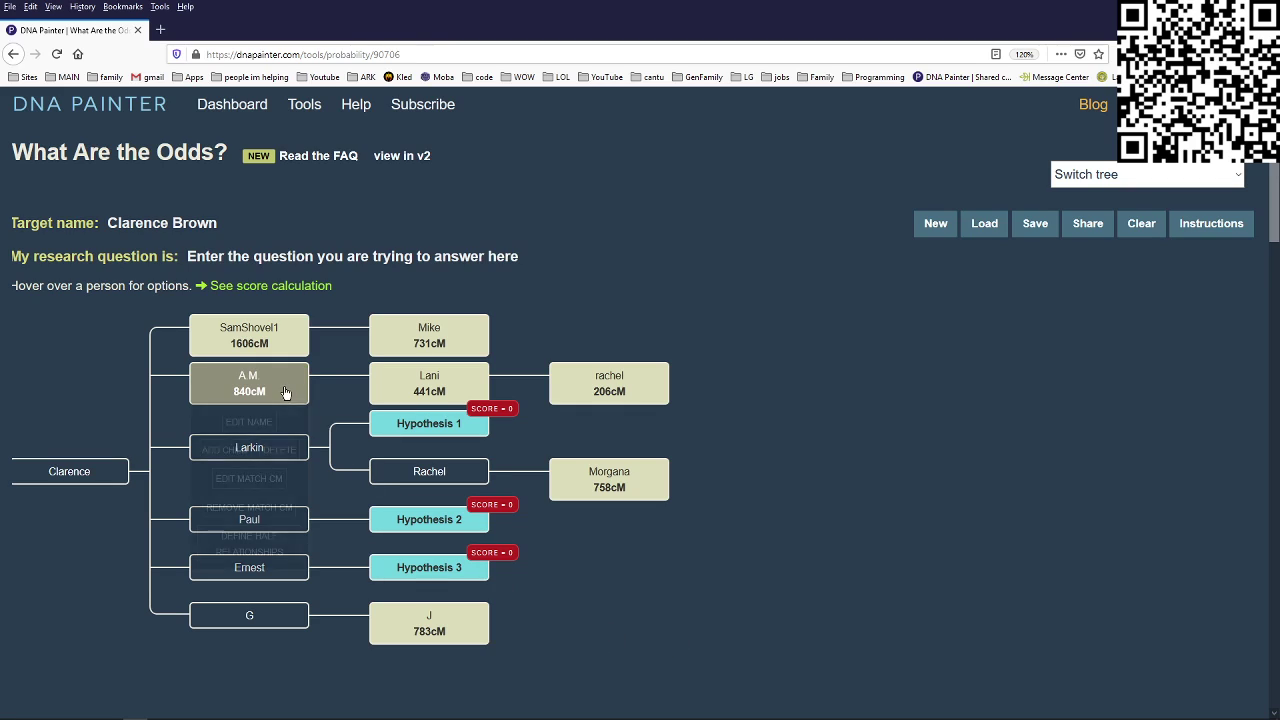
- Define the root person's second child as having a half-relationship with all five siblings
{"action": "mouse_move", "coordinate": [285, 392]}
{"action": "left_click", "coordinate": [278, 540]}
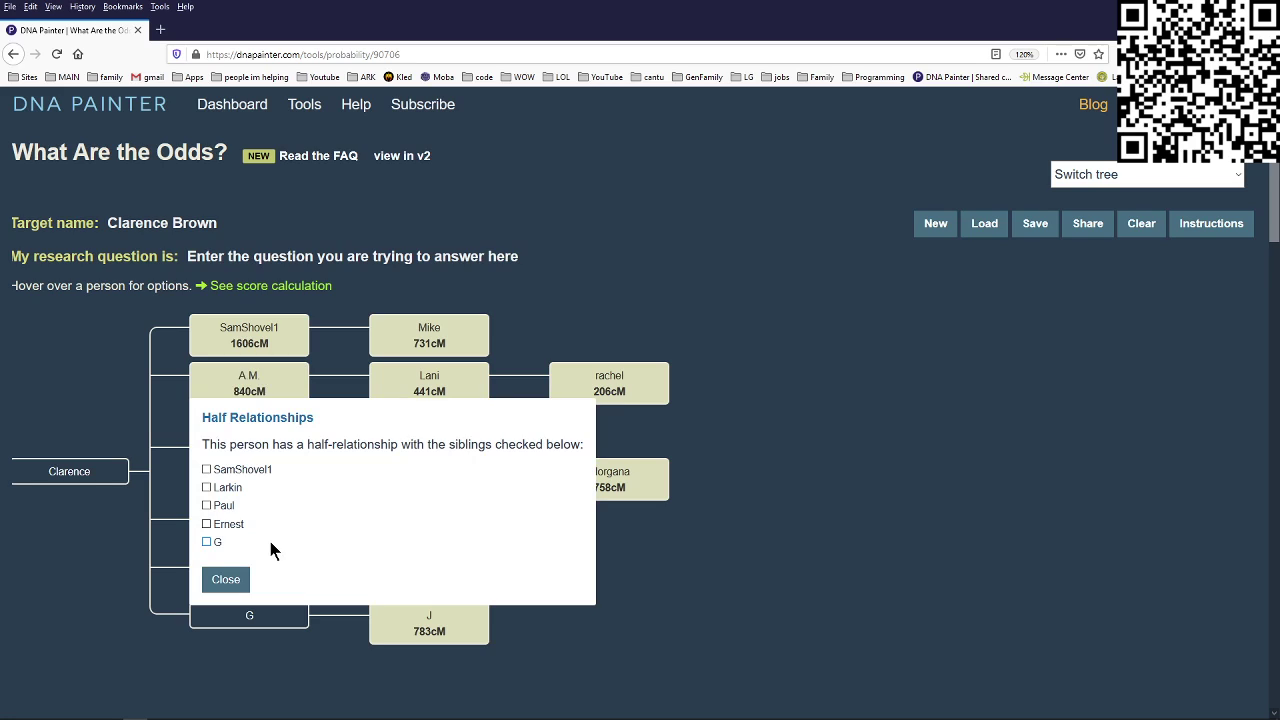
{"action": "left_click", "coordinate": [207, 469]}
{"action": "left_click", "coordinate": [207, 487]}
{"action": "left_click", "coordinate": [207, 505]}
{"action": "left_click", "coordinate": [207, 524]}
{"action": "left_click", "coordinate": [207, 542]}
{"action": "left_click", "coordinate": [222, 578]}
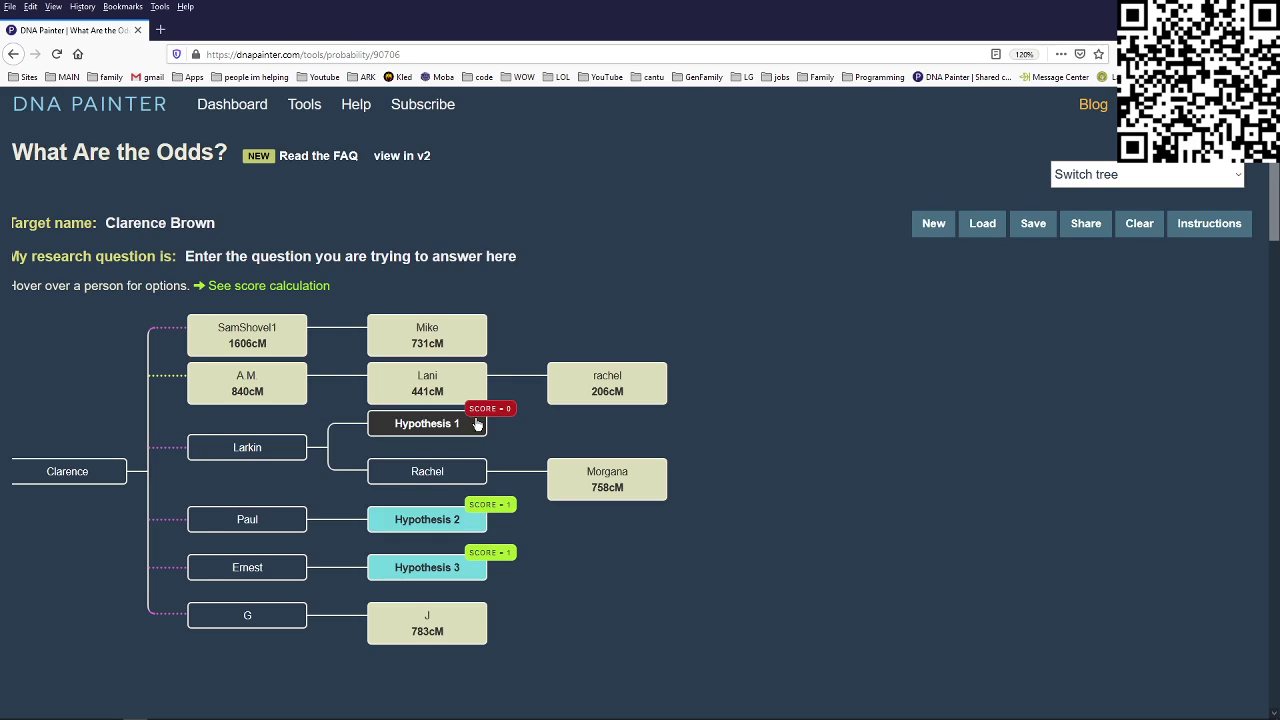
- Define a half-relationship between Hypothesis 1 and its sibling in the third branch
{"action": "mouse_move", "coordinate": [437, 423]}
{"action": "left_click", "coordinate": [443, 499]}
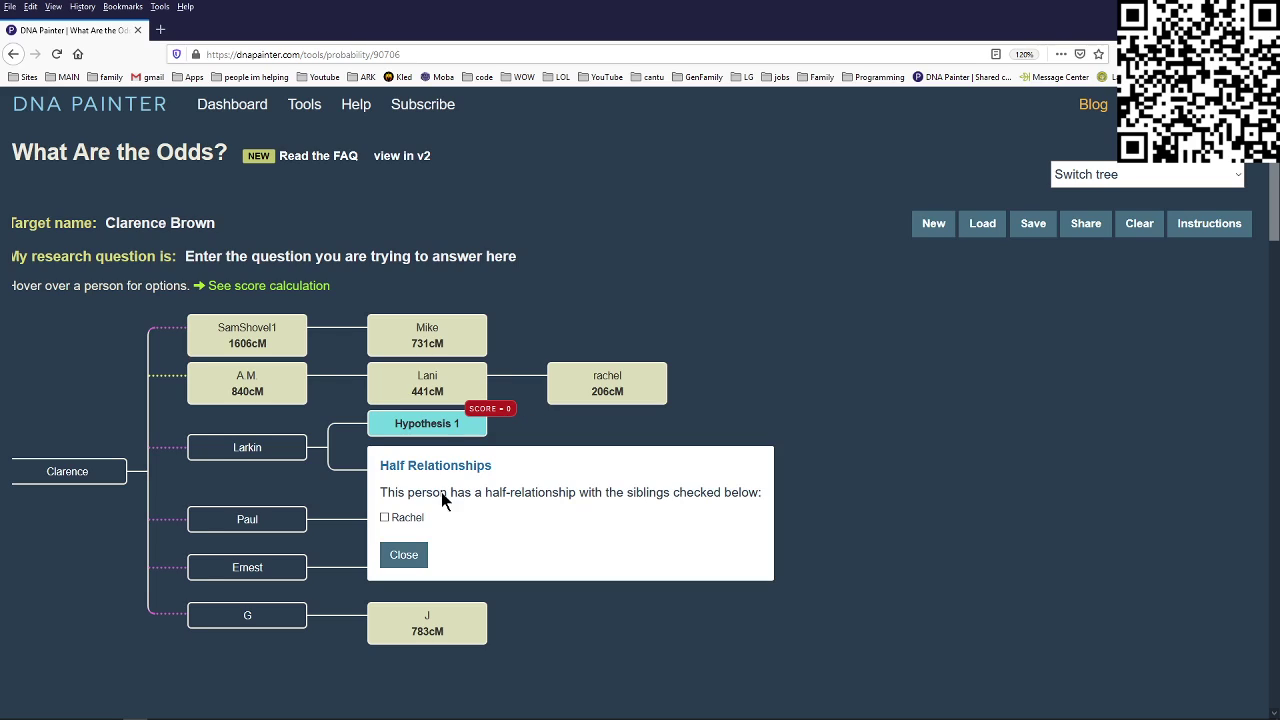
{"action": "left_click", "coordinate": [392, 518]}
{"action": "left_click", "coordinate": [404, 555]}
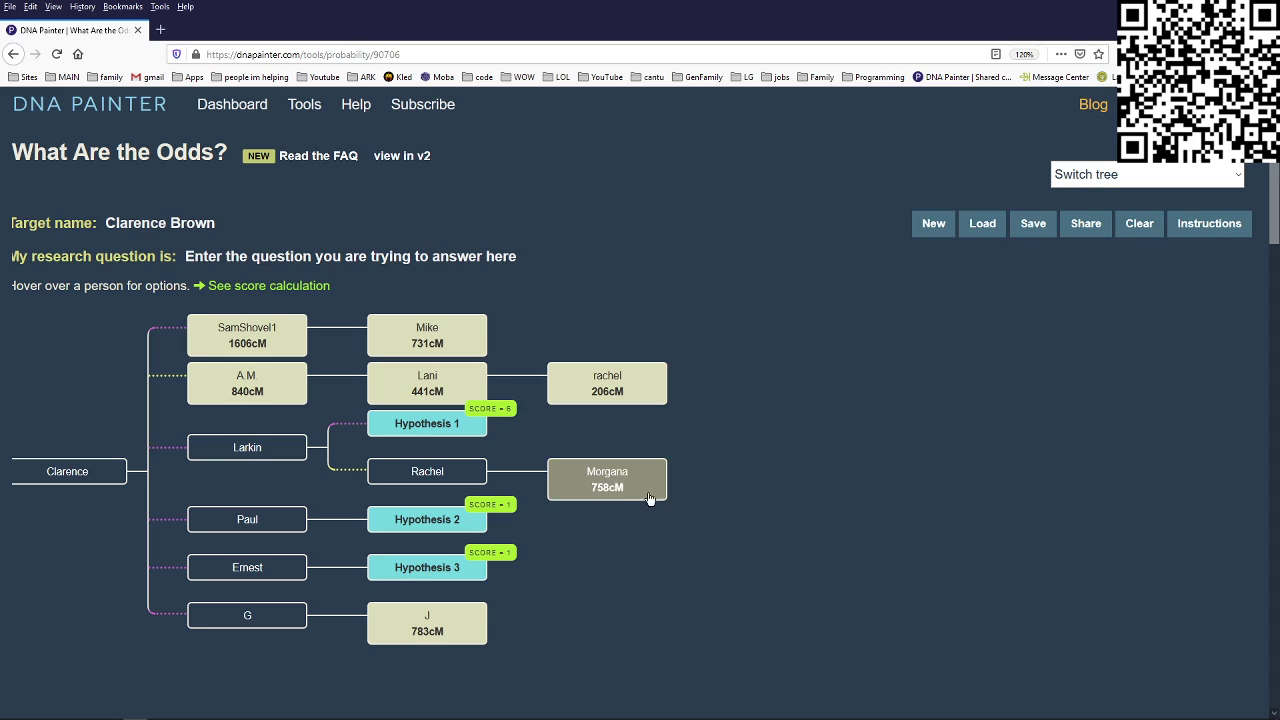
- Examine the three hypothesis scores against the match amounts and half-relationships across the tree's branches
{"action": "mouse_move", "coordinate": [512, 420]}
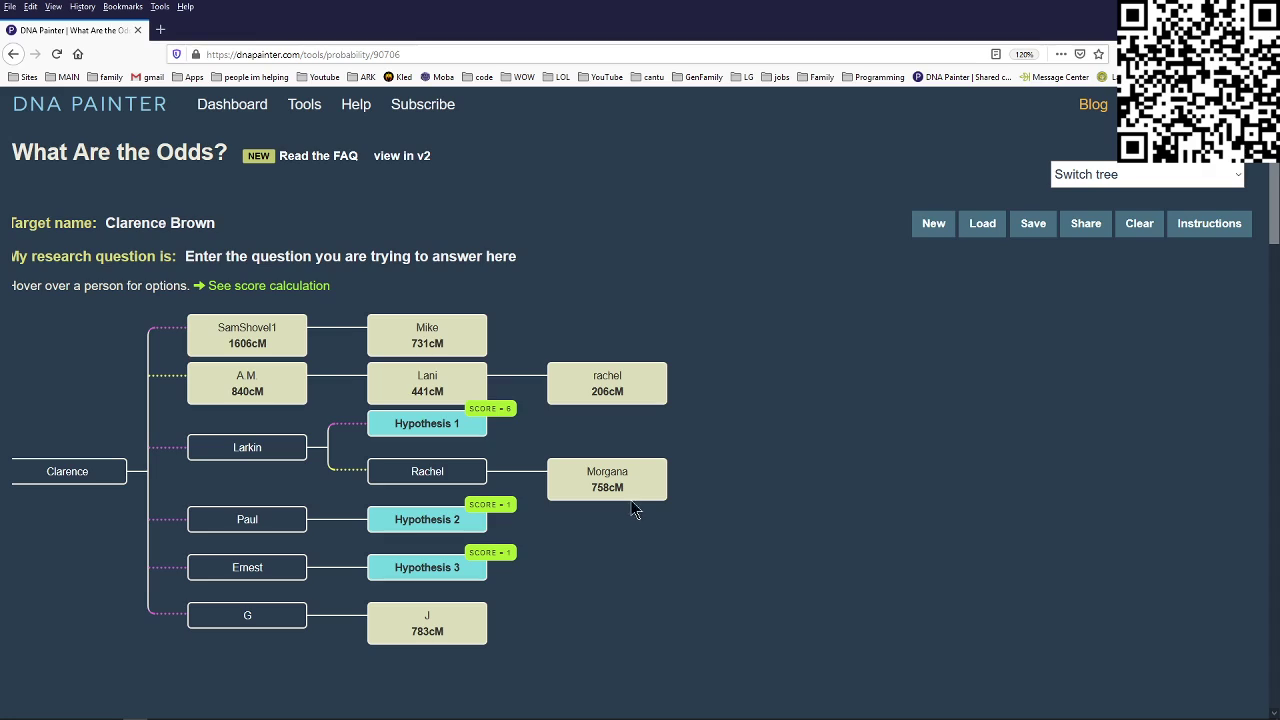
{"action": "mouse_move", "coordinate": [638, 527]}
{"action": "mouse_move", "coordinate": [663, 494]}
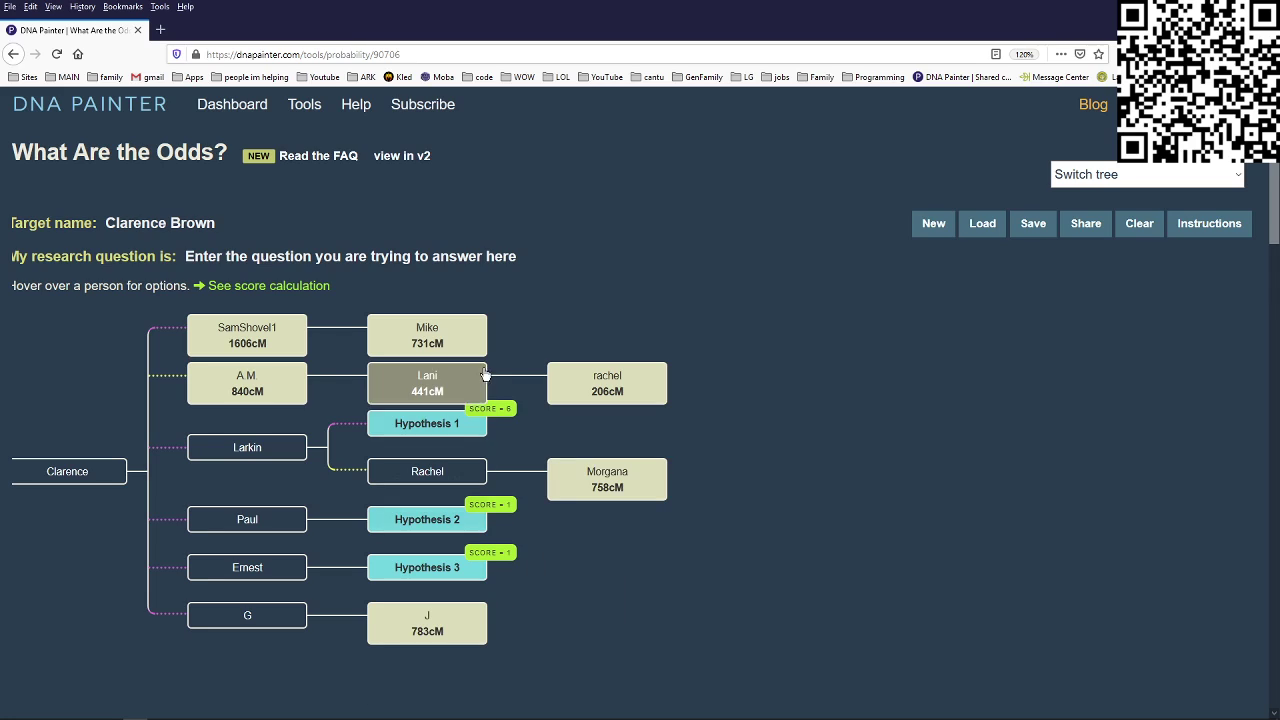
{"action": "mouse_move", "coordinate": [470, 341]}
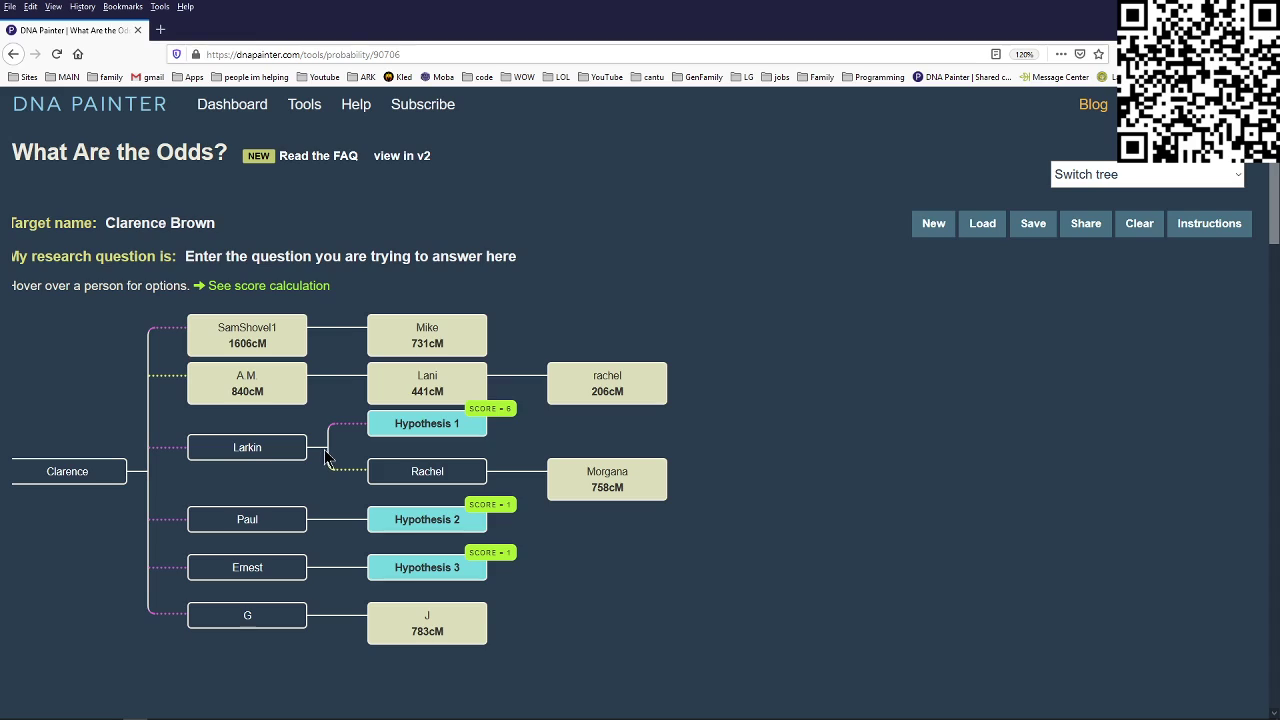
{"action": "mouse_move", "coordinate": [297, 450]}
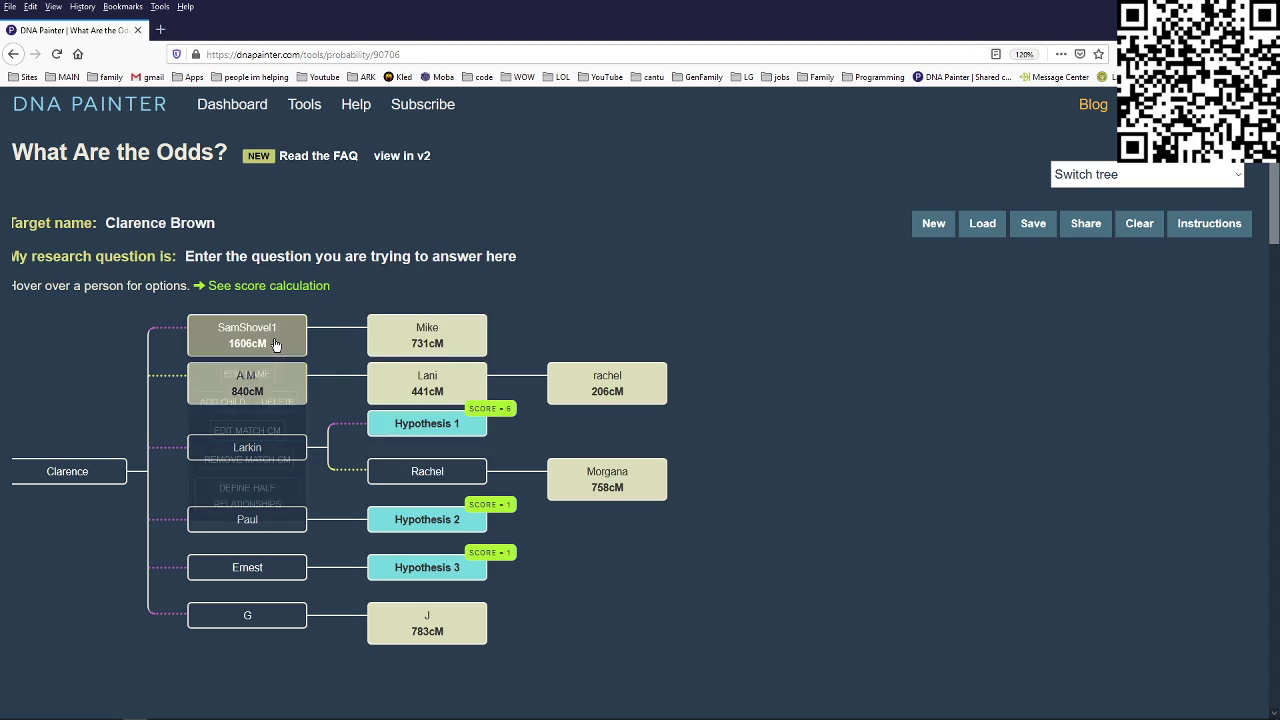
{"action": "mouse_move", "coordinate": [411, 347]}
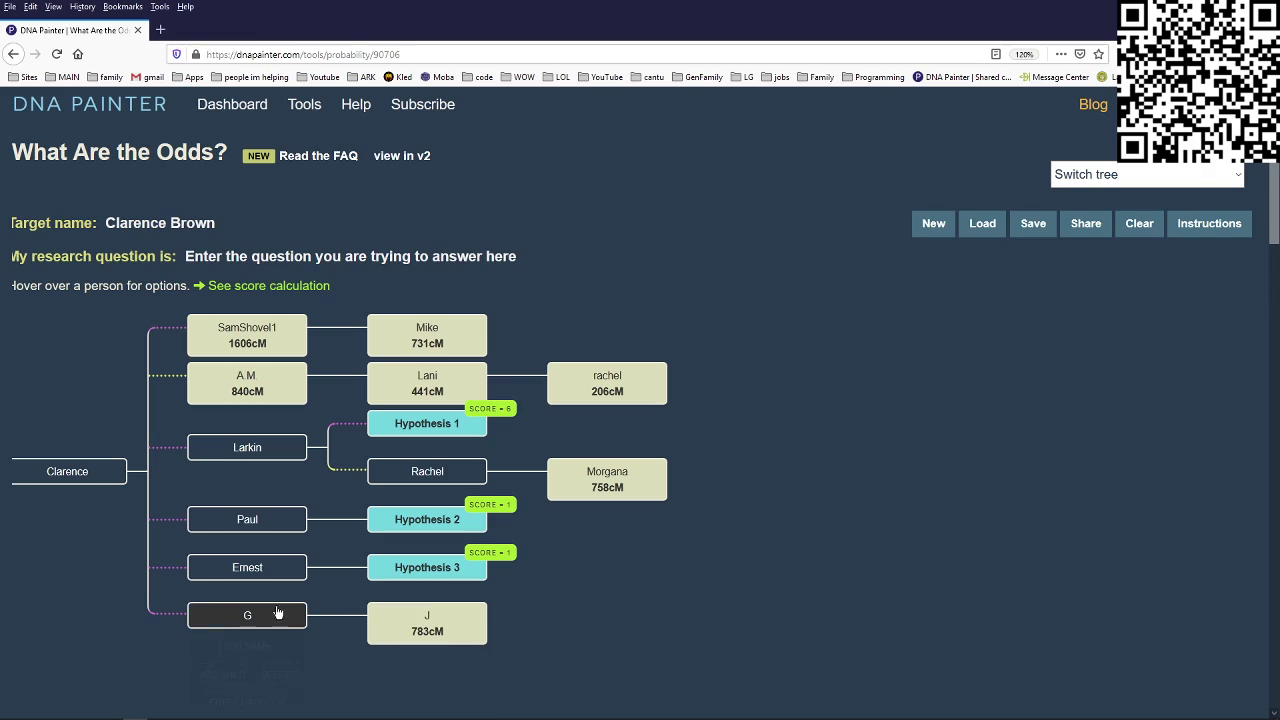
{"action": "mouse_move", "coordinate": [278, 628]}
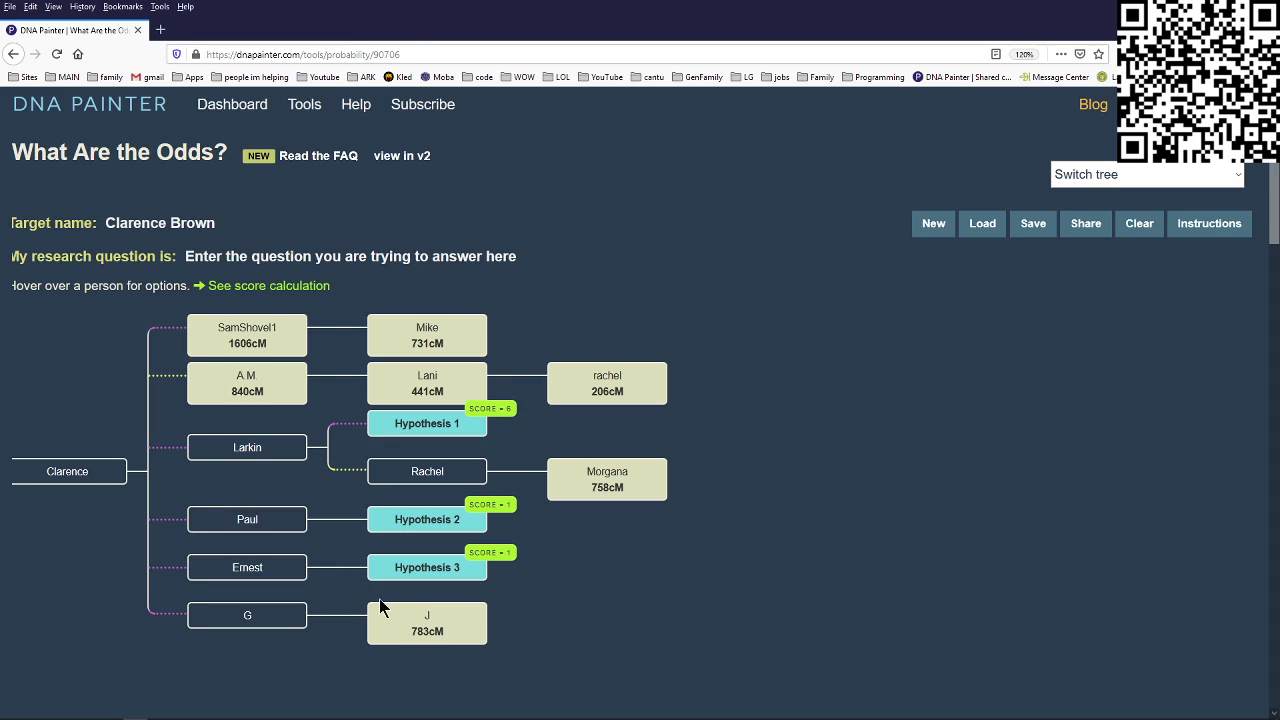
{"action": "mouse_move", "coordinate": [378, 569]}
{"action": "mouse_move", "coordinate": [433, 479]}
{"action": "mouse_move", "coordinate": [593, 490]}
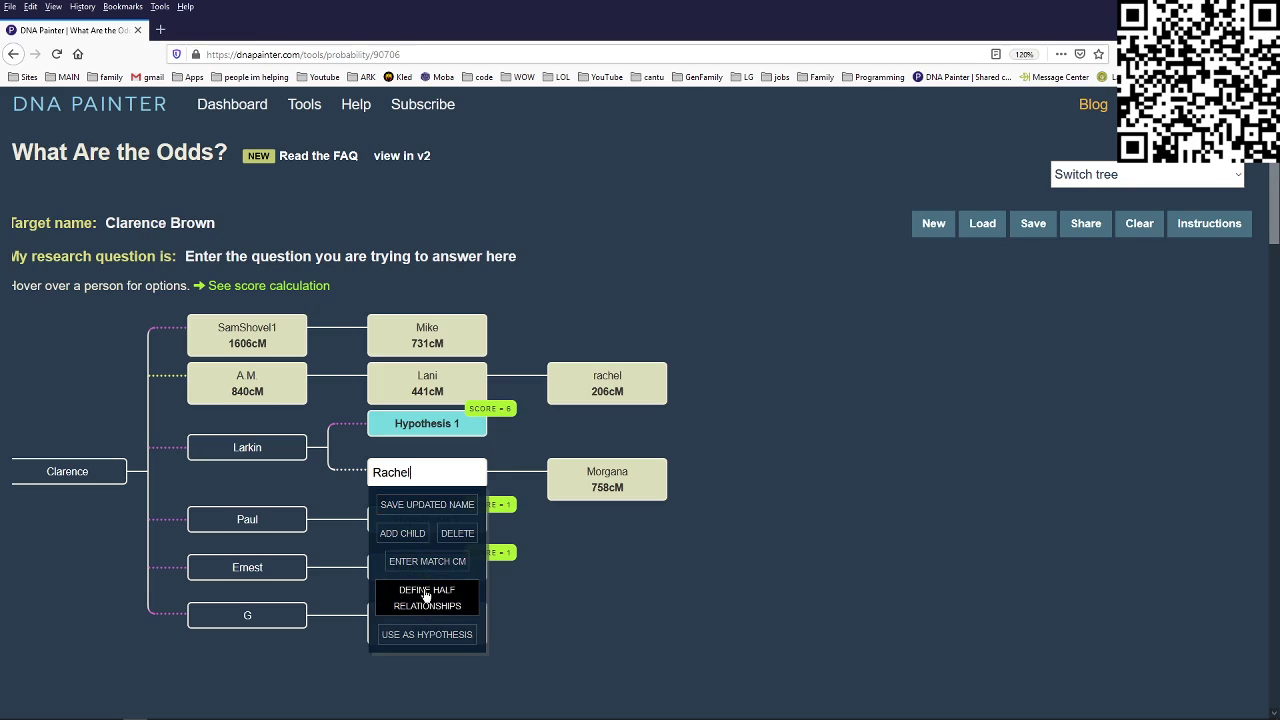
- Set the match amount of Hypothesis 1's sibling to 1516 cM
{"action": "left_click", "coordinate": [426, 561]}
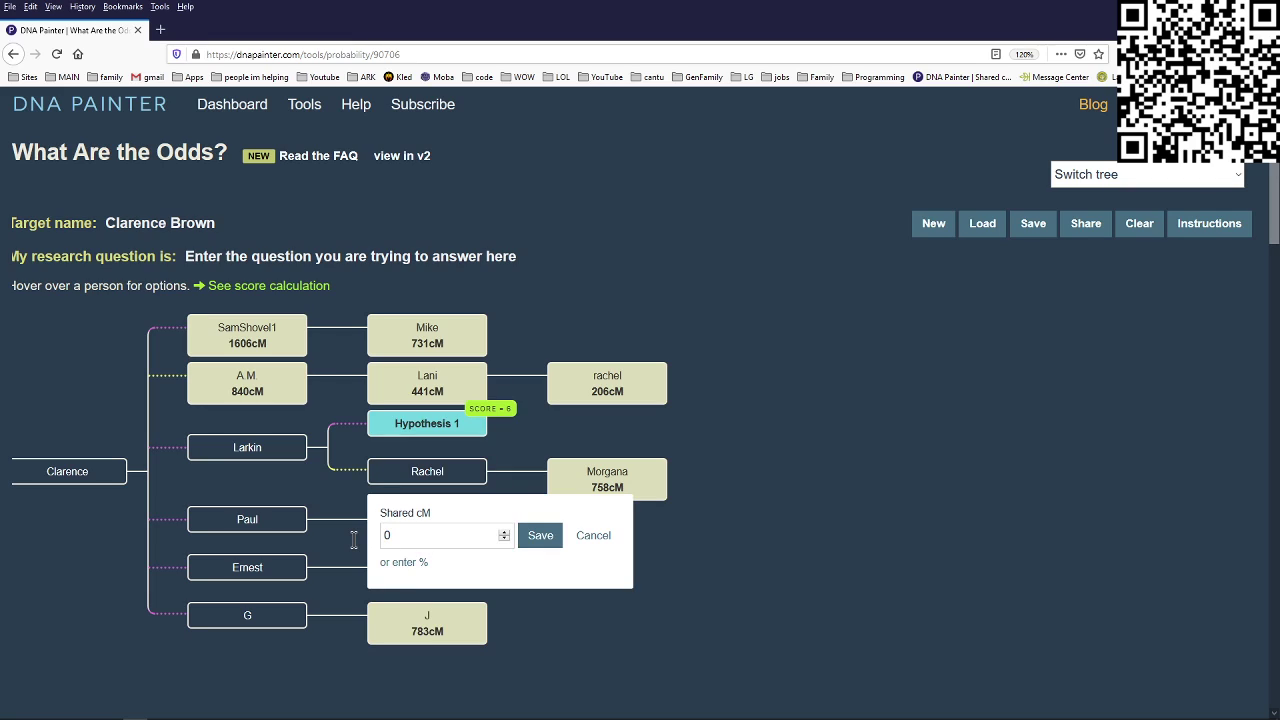
{"action": "type", "text": "1510"}
{"action": "key", "text": "Delete"}
{"action": "left_click", "coordinate": [532, 541]}
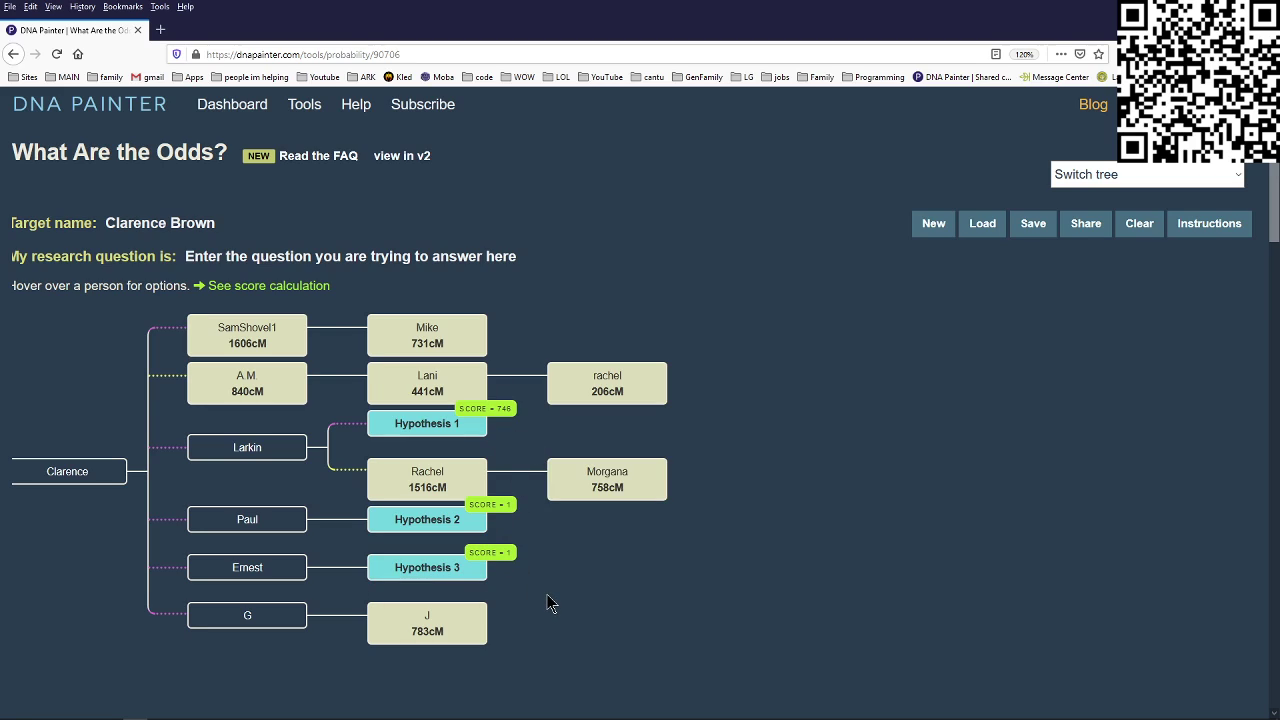
- Open dnapainter.com in a new browser tab
{"action": "mouse_move", "coordinate": [470, 533]}
{"action": "left_click", "coordinate": [160, 29]}
{"action": "left_click", "coordinate": [263, 53]}
{"action": "type", "text": "dn"}
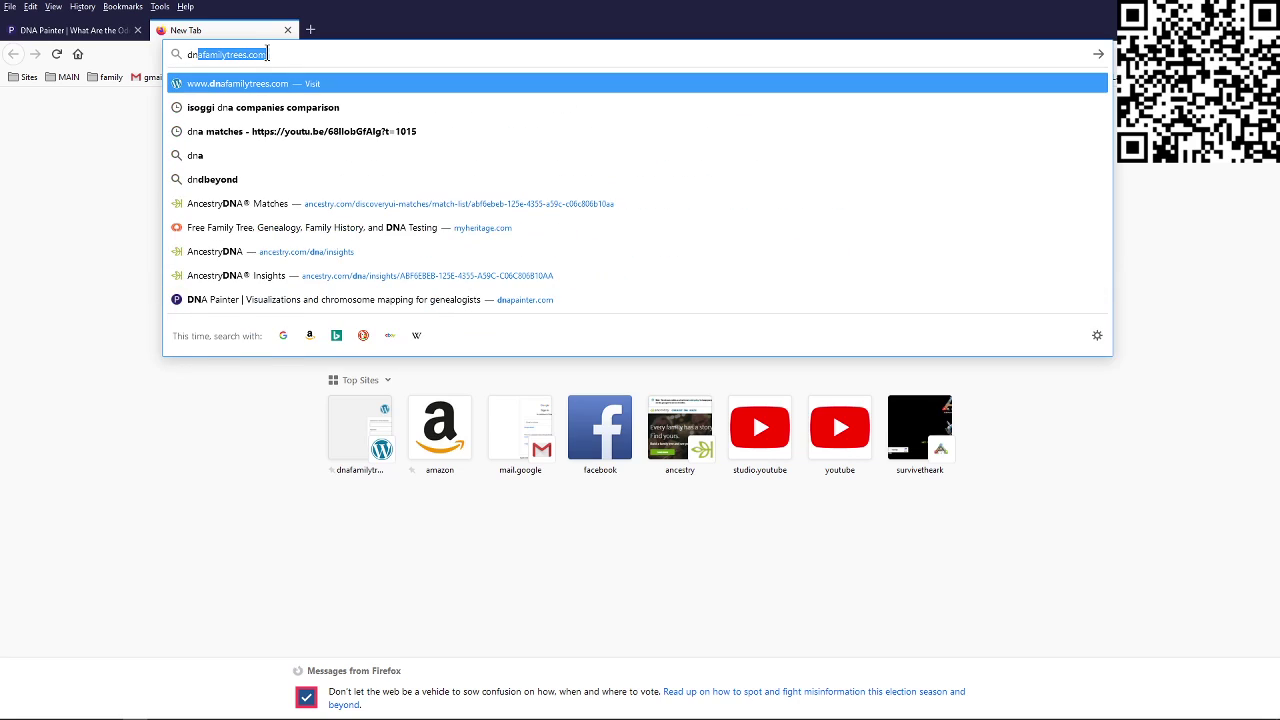
{"action": "key", "text": "BackSpace"}
{"action": "type", "text": "apainte"}
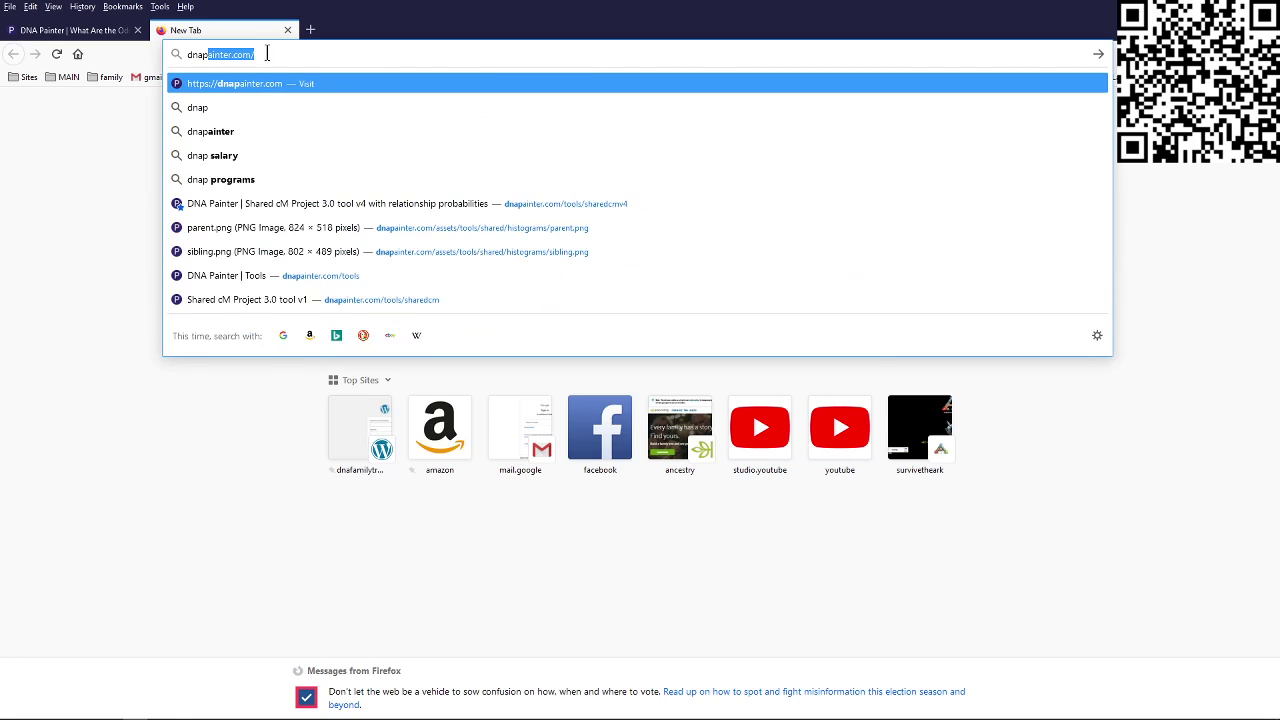
{"action": "key", "text": "Return"}
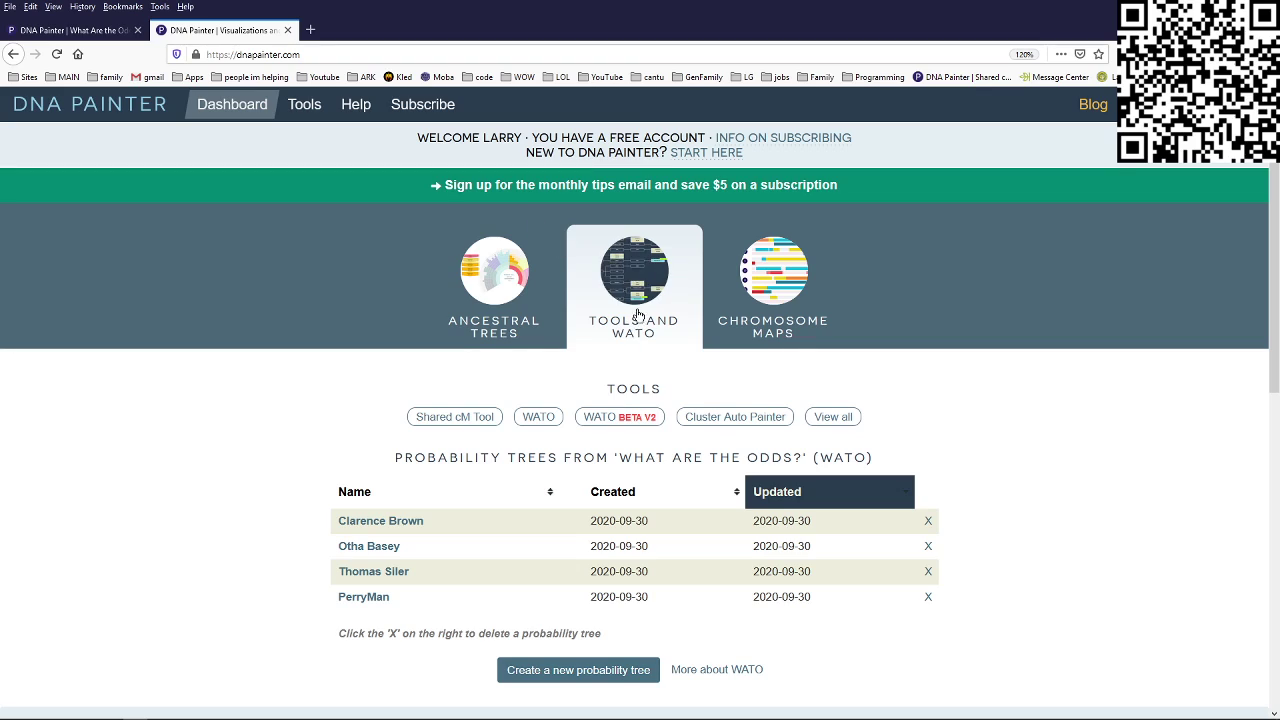
- Open the Shared cM Project 4.0 tool from the site's tools and return to the probability tree tab
{"action": "left_click", "coordinate": [636, 297]}
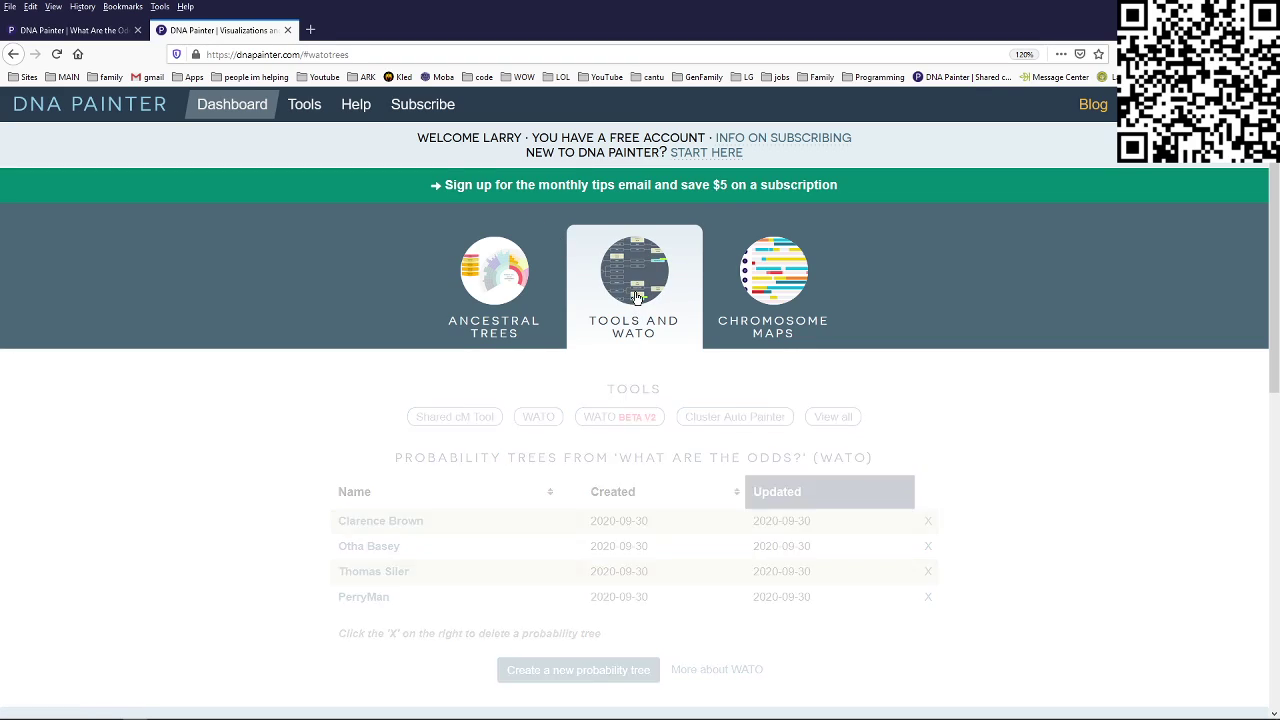
{"action": "left_click", "coordinate": [325, 108]}
{"action": "left_click", "coordinate": [537, 393]}
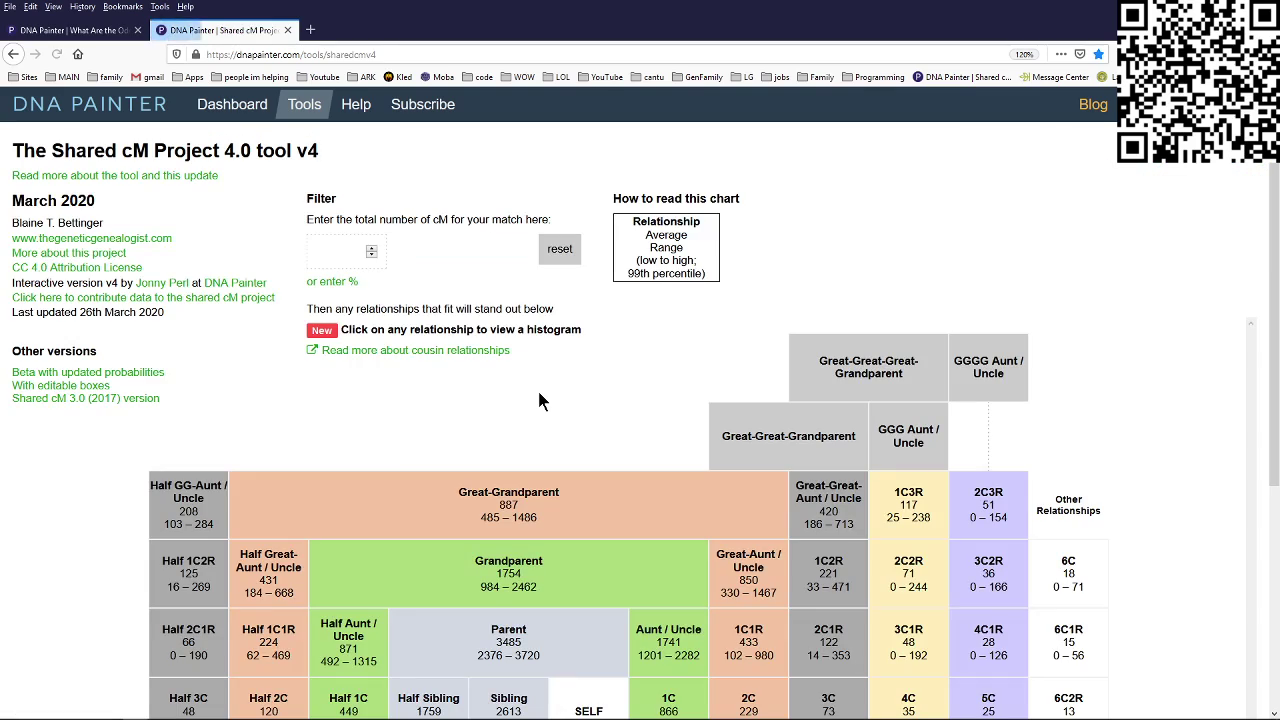
{"action": "left_click", "coordinate": [80, 32]}
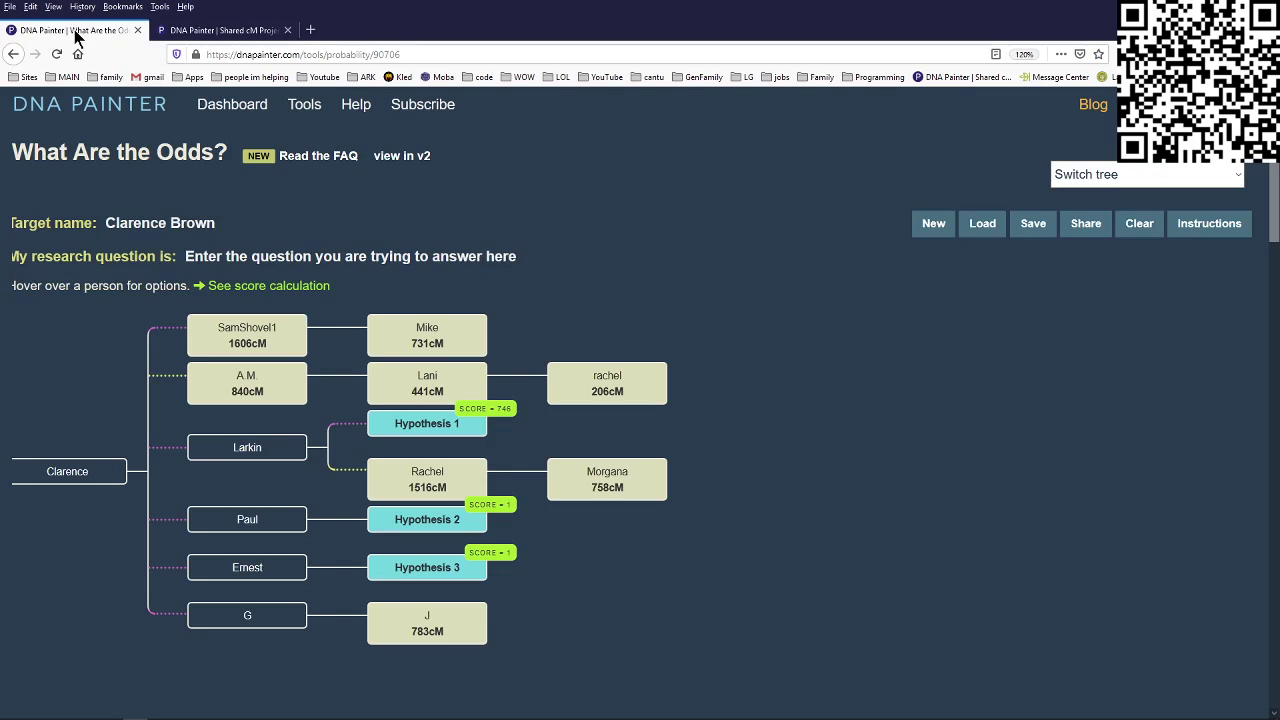
- Filter the Shared cM chart for 758 cM and compare the highlighted relationships with the match amounts and half-relationships in the probability tree
{"action": "left_click", "coordinate": [200, 32]}
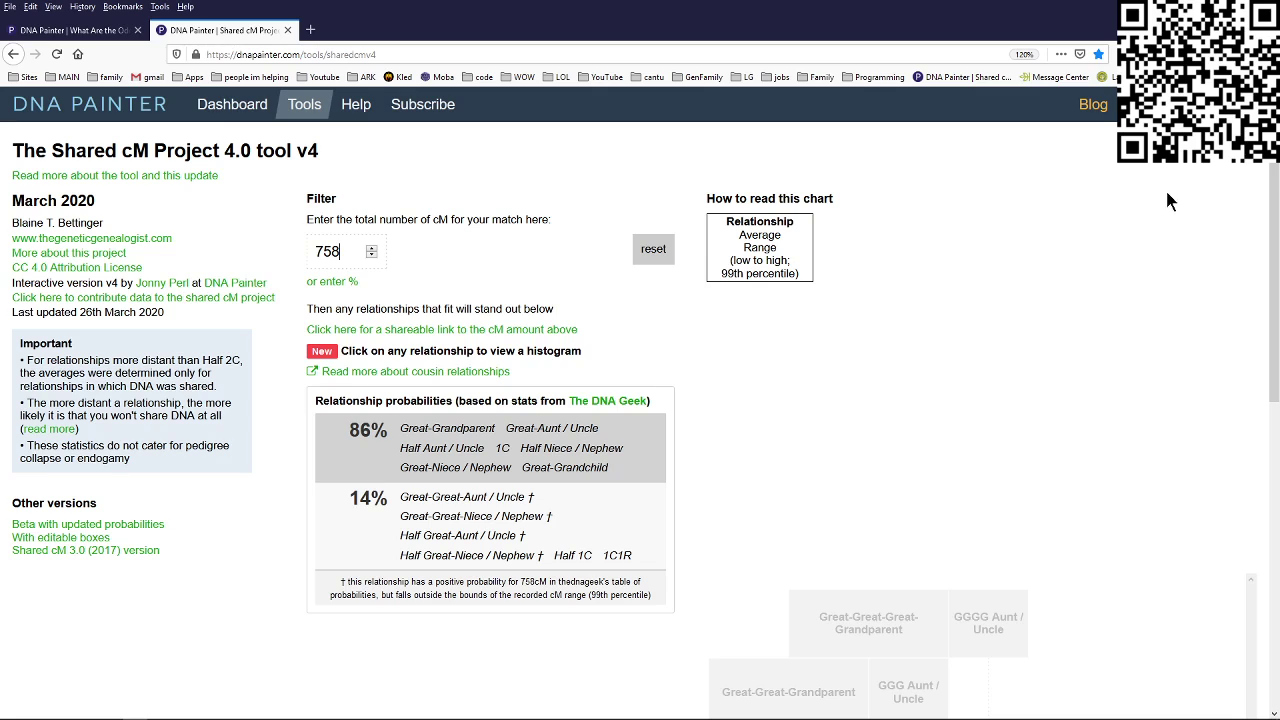
{"action": "scroll", "coordinate": [816, 432], "scroll_direction": "down", "scroll_amount": 5}
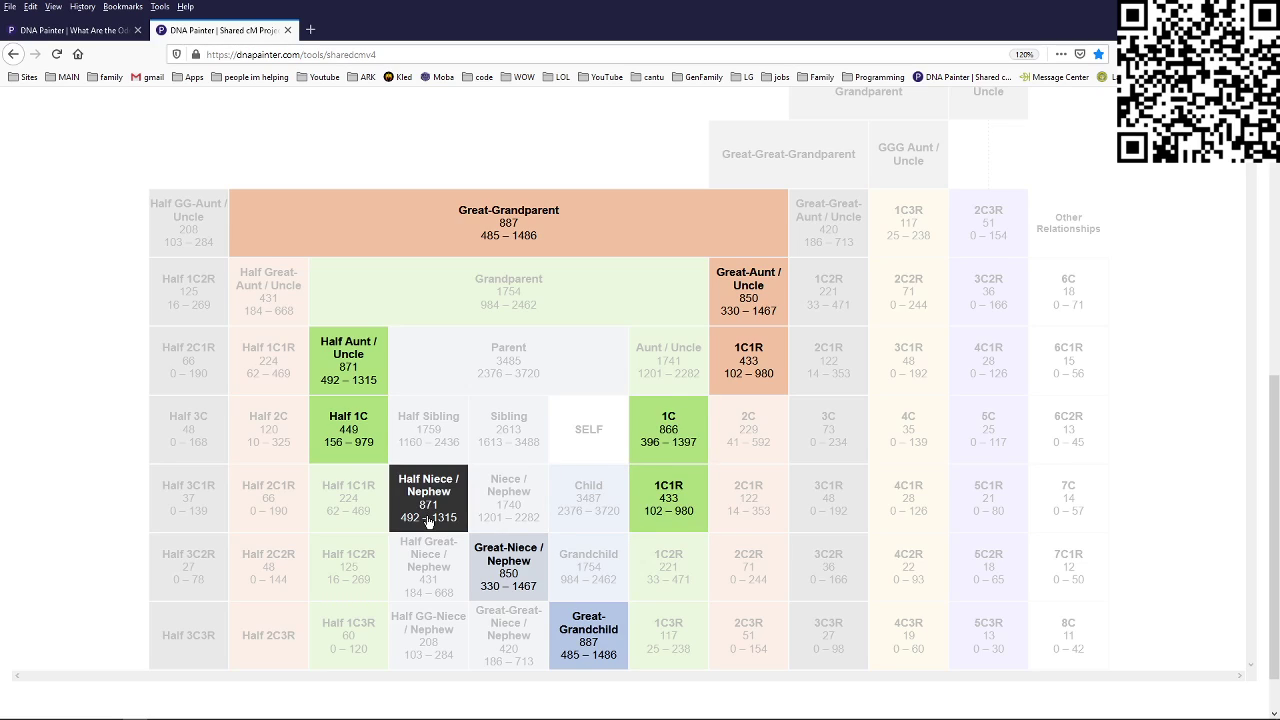
{"action": "left_click", "coordinate": [75, 30]}
{"action": "mouse_move", "coordinate": [645, 500]}
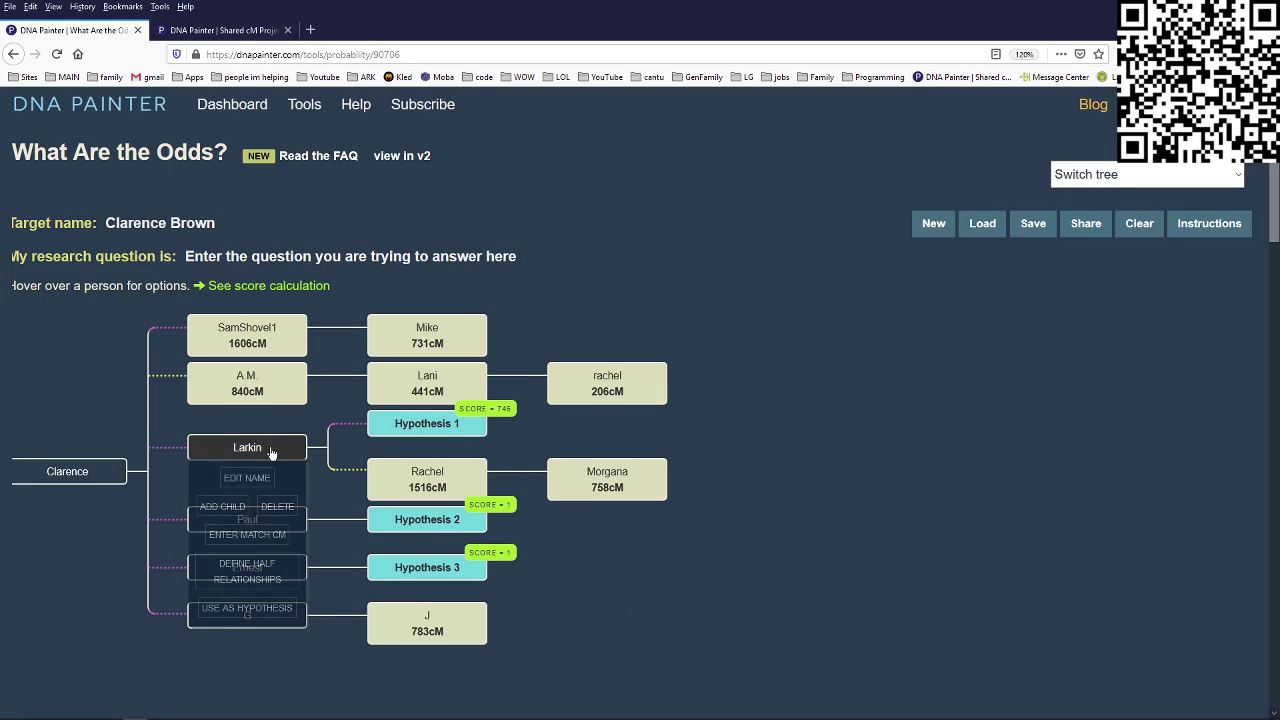
{"action": "mouse_move", "coordinate": [102, 467]}
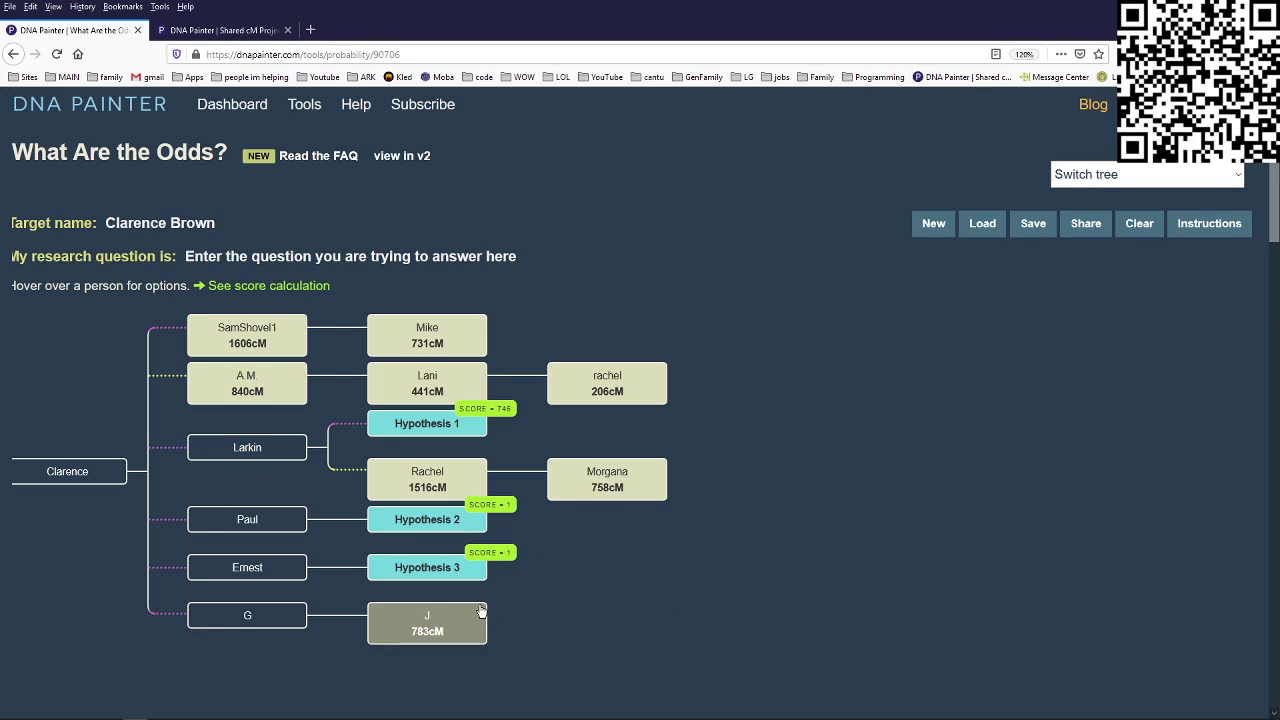
{"action": "mouse_move", "coordinate": [463, 576]}
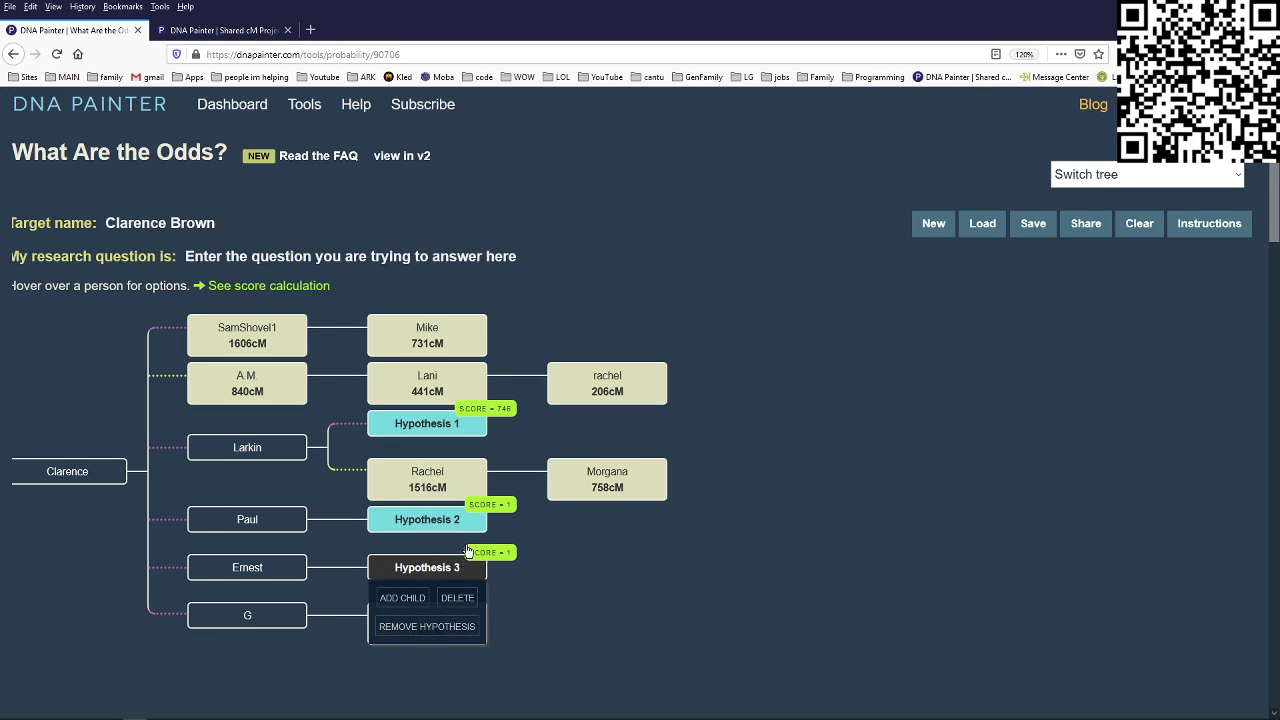
{"action": "mouse_move", "coordinate": [430, 522]}
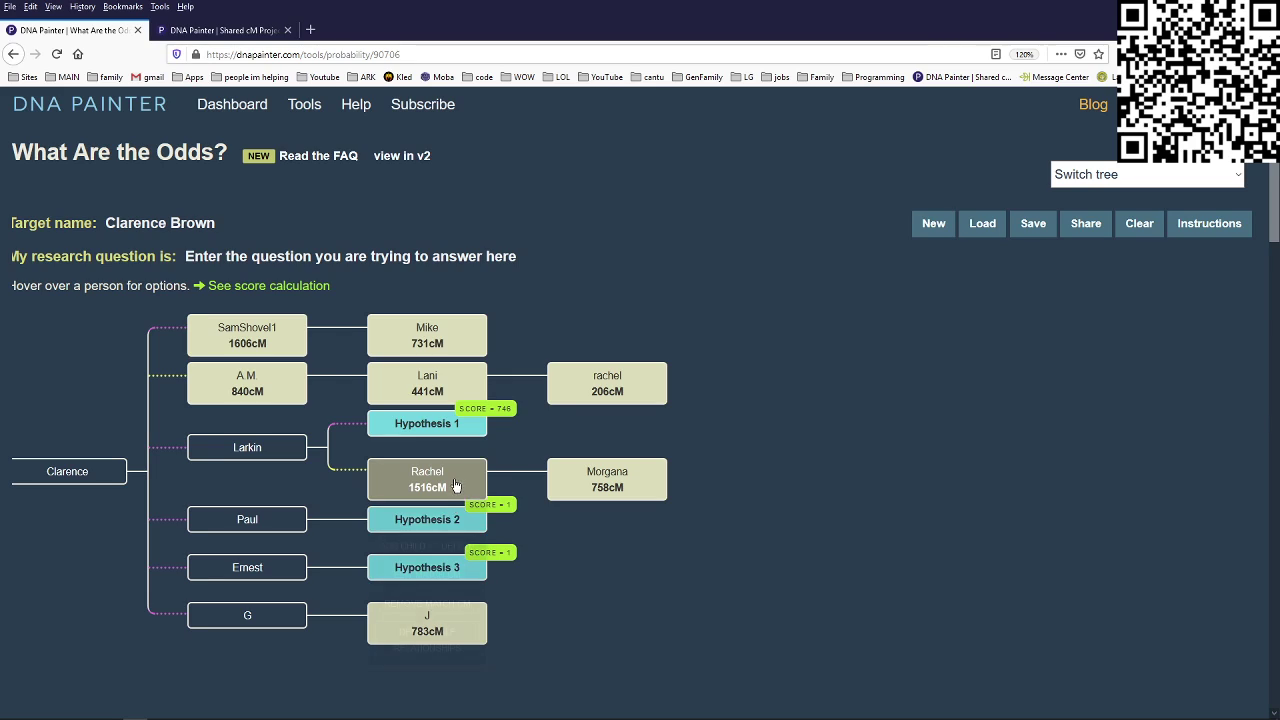
{"action": "mouse_move", "coordinate": [458, 486]}
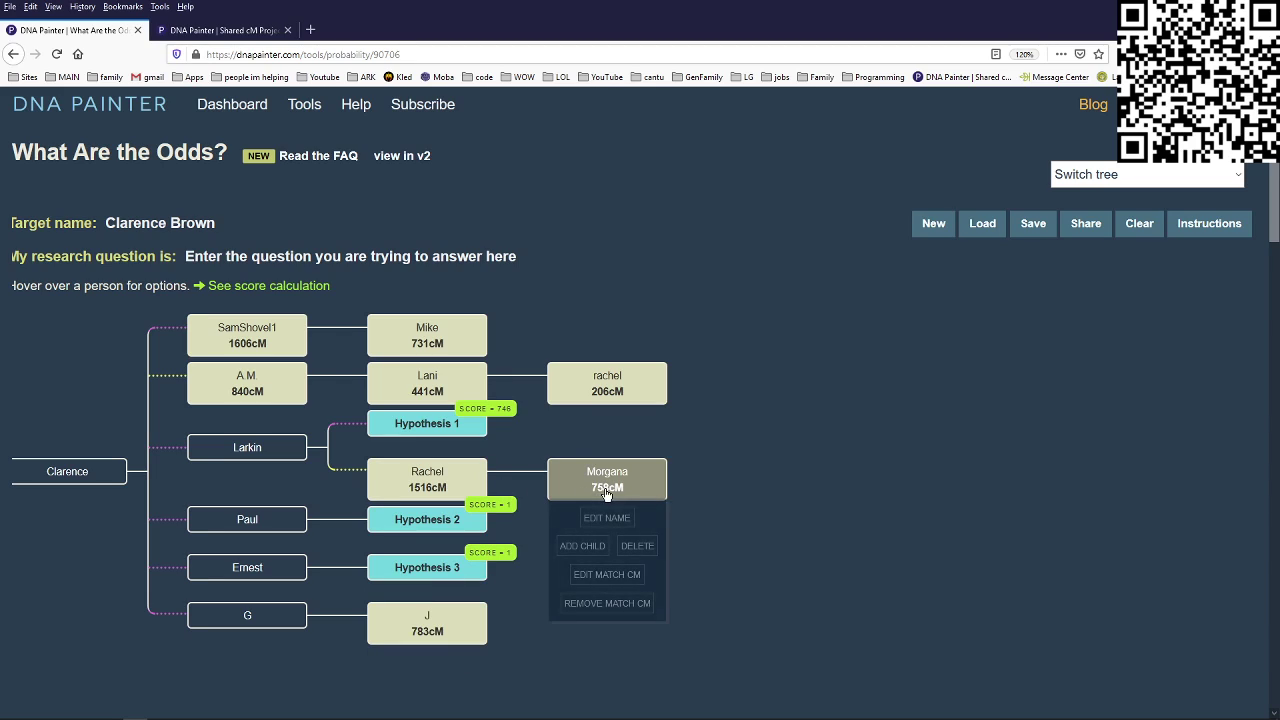
- Cross-check the chart's half niece/nephew range against the 758 cM match descending from Hypothesis 1's half-sibling in the tree
{"action": "left_click", "coordinate": [220, 30]}
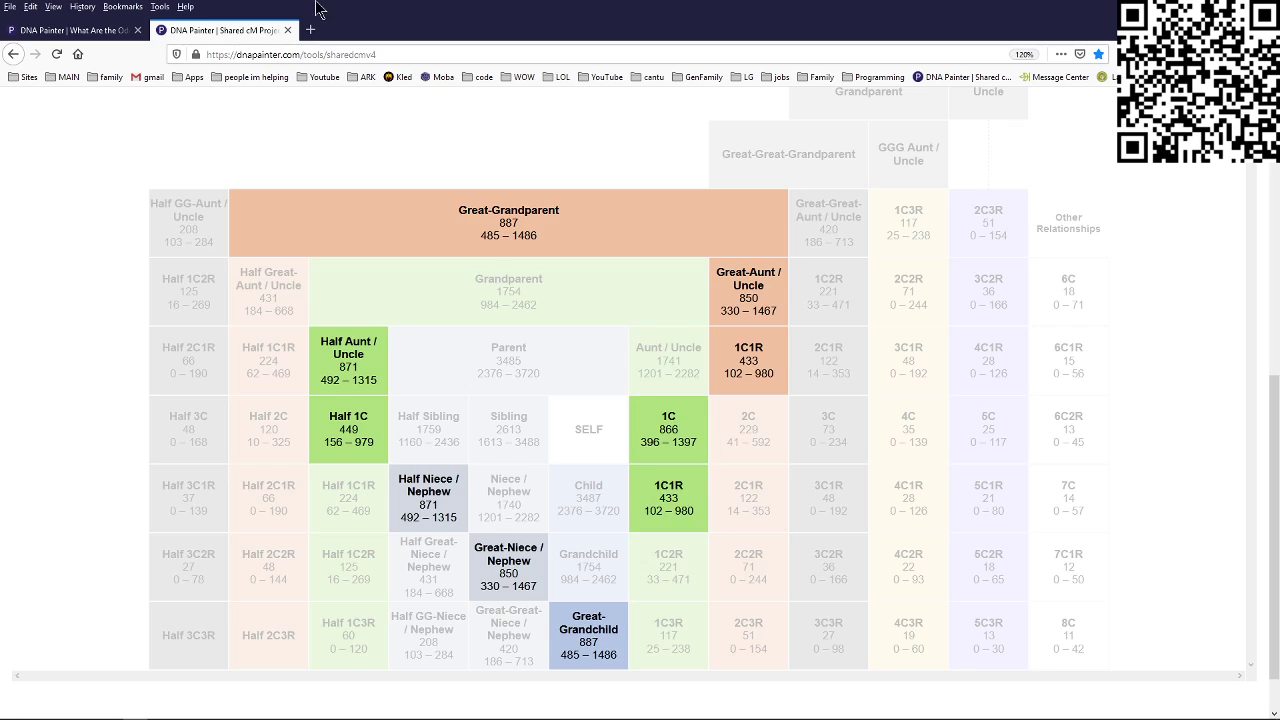
{"action": "left_click", "coordinate": [94, 30]}
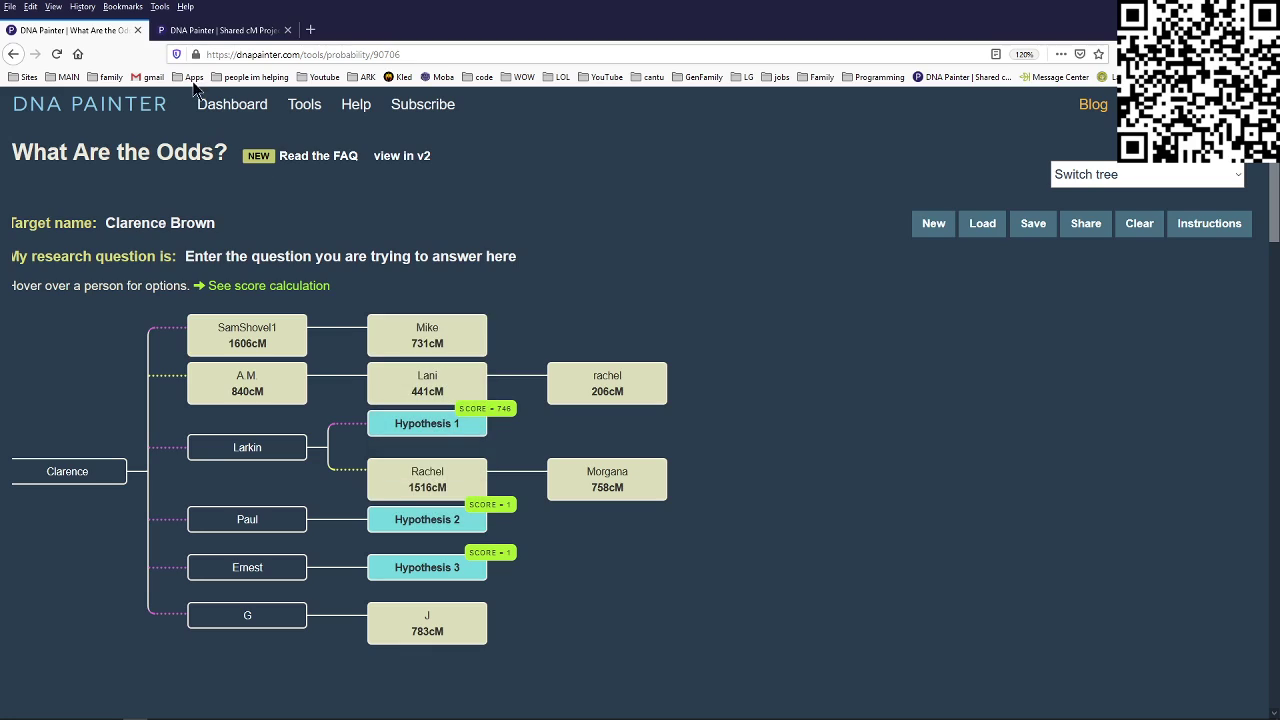
{"action": "left_click", "coordinate": [200, 30]}
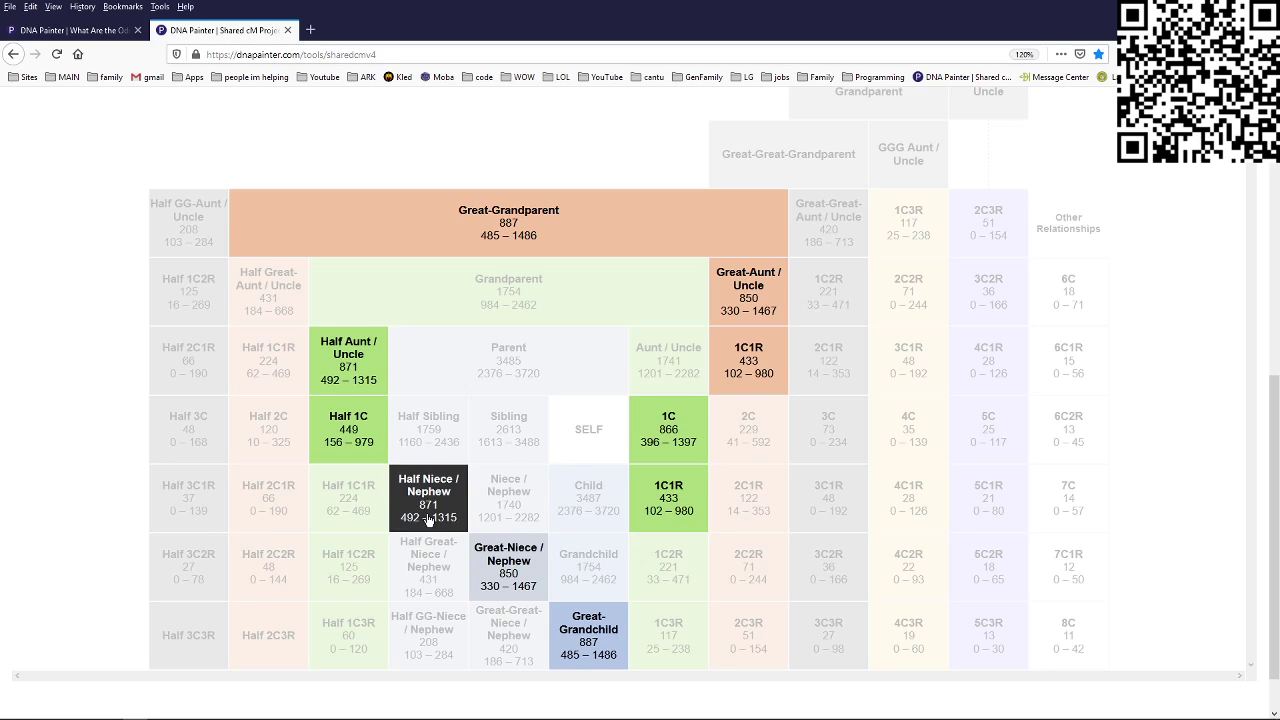
{"action": "left_click", "coordinate": [82, 30]}
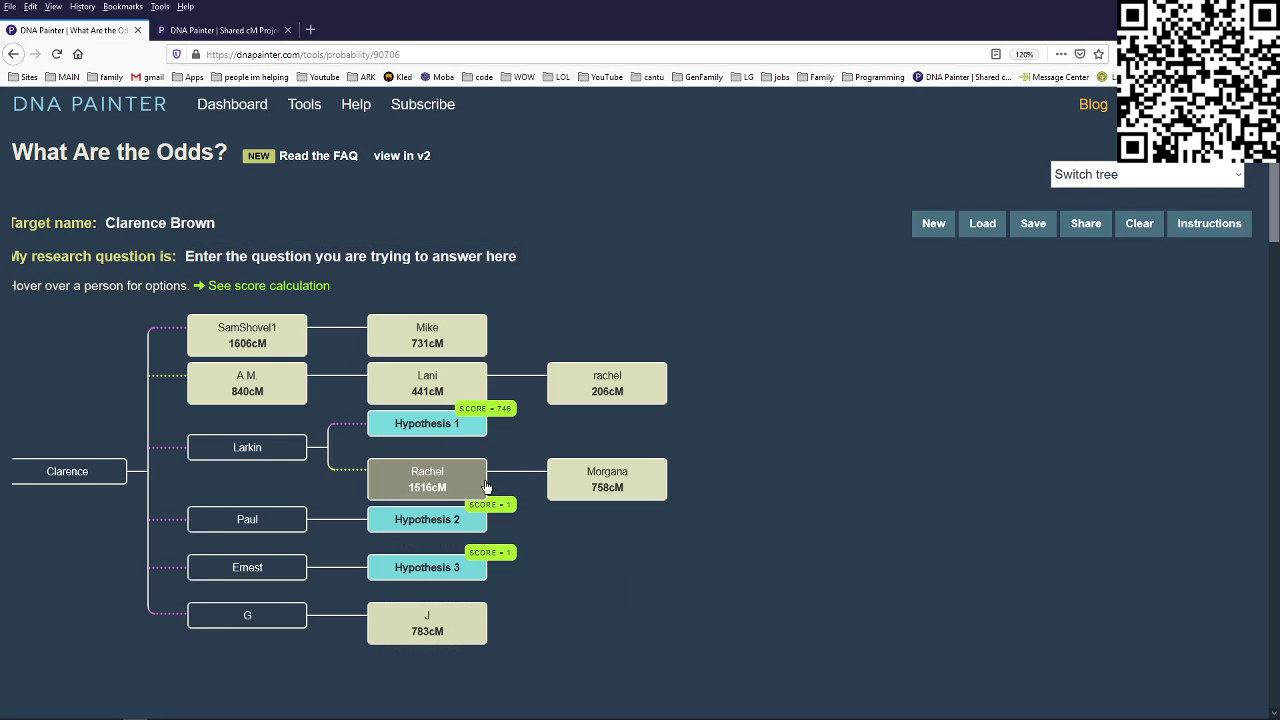
- Set the Shared cM tool's match total to 1516 cM and bring the relationship chart into view
{"action": "left_click", "coordinate": [215, 30]}
{"action": "left_click_drag", "start_coordinate": [1272, 416], "coordinate": [1272, 132]}
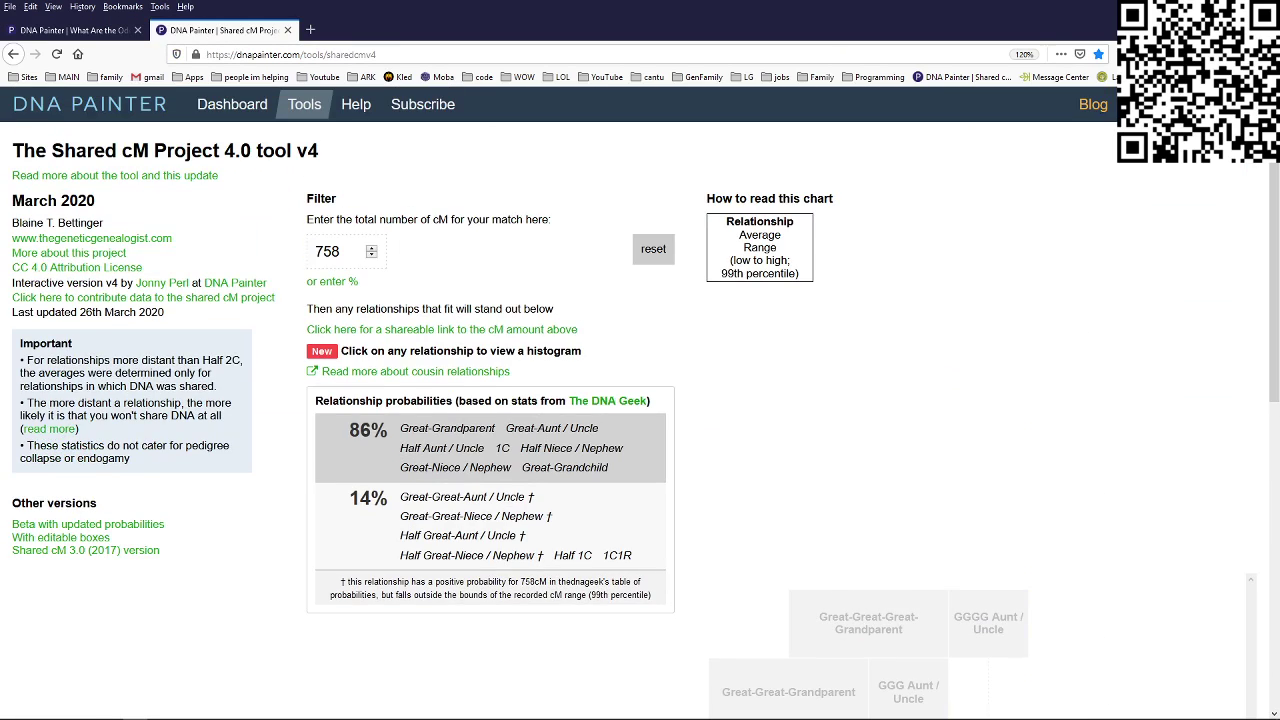
{"action": "left_click_drag", "start_coordinate": [349, 251], "coordinate": [237, 241]}
{"action": "type", "text": "1516"}
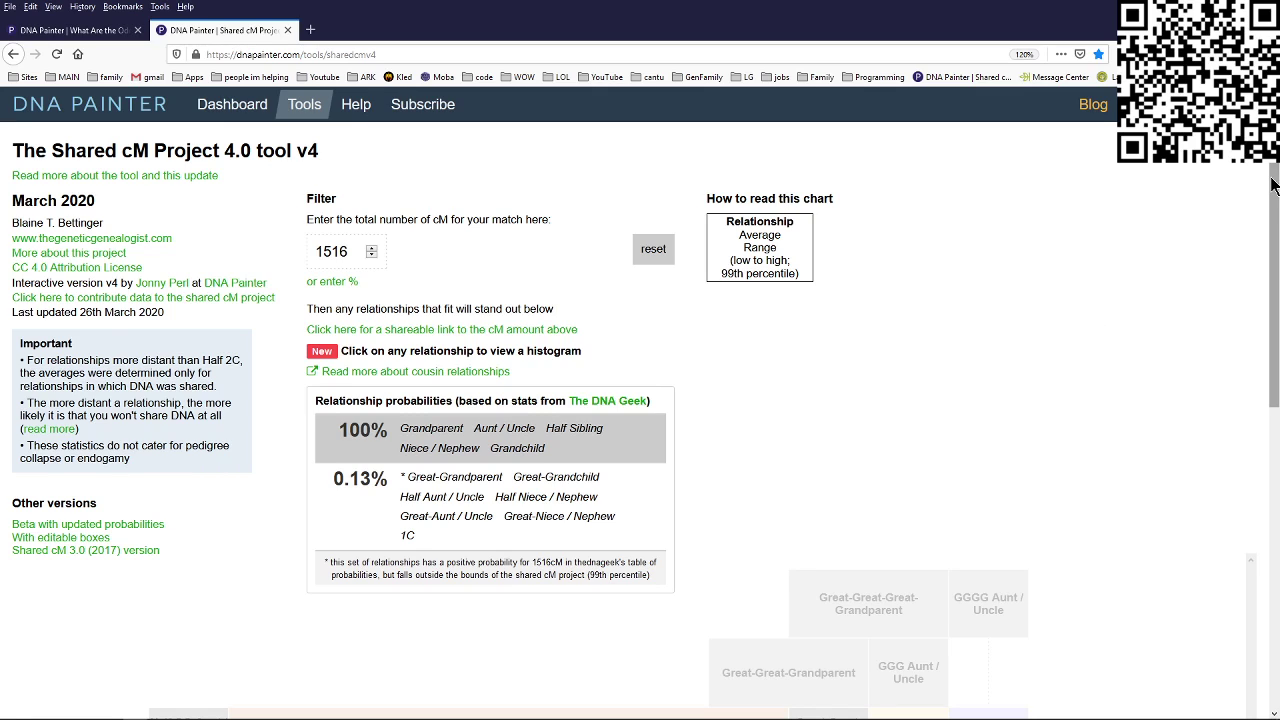
{"action": "left_click_drag", "start_coordinate": [1271, 178], "coordinate": [1238, 453]}
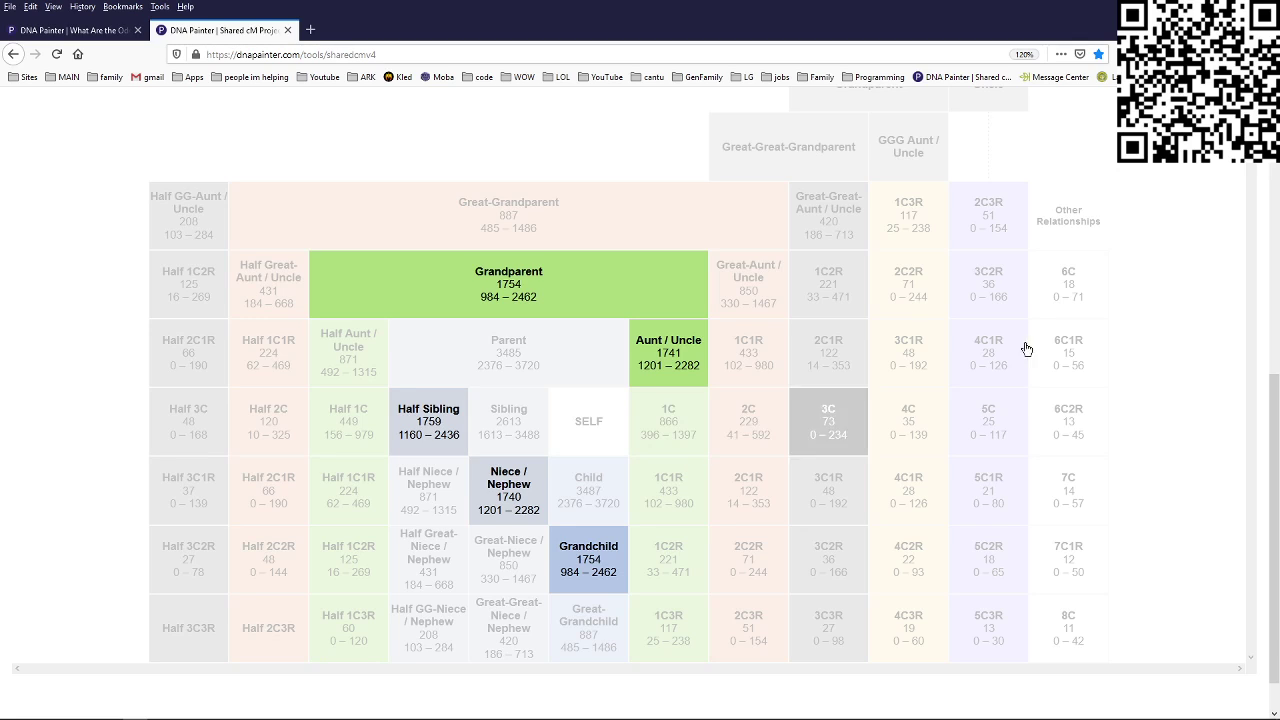
- Examine the relationship probabilities for 1516 cM, including the lowest-probability group of relationships
{"action": "left_click_drag", "start_coordinate": [1272, 398], "coordinate": [1272, 188]}
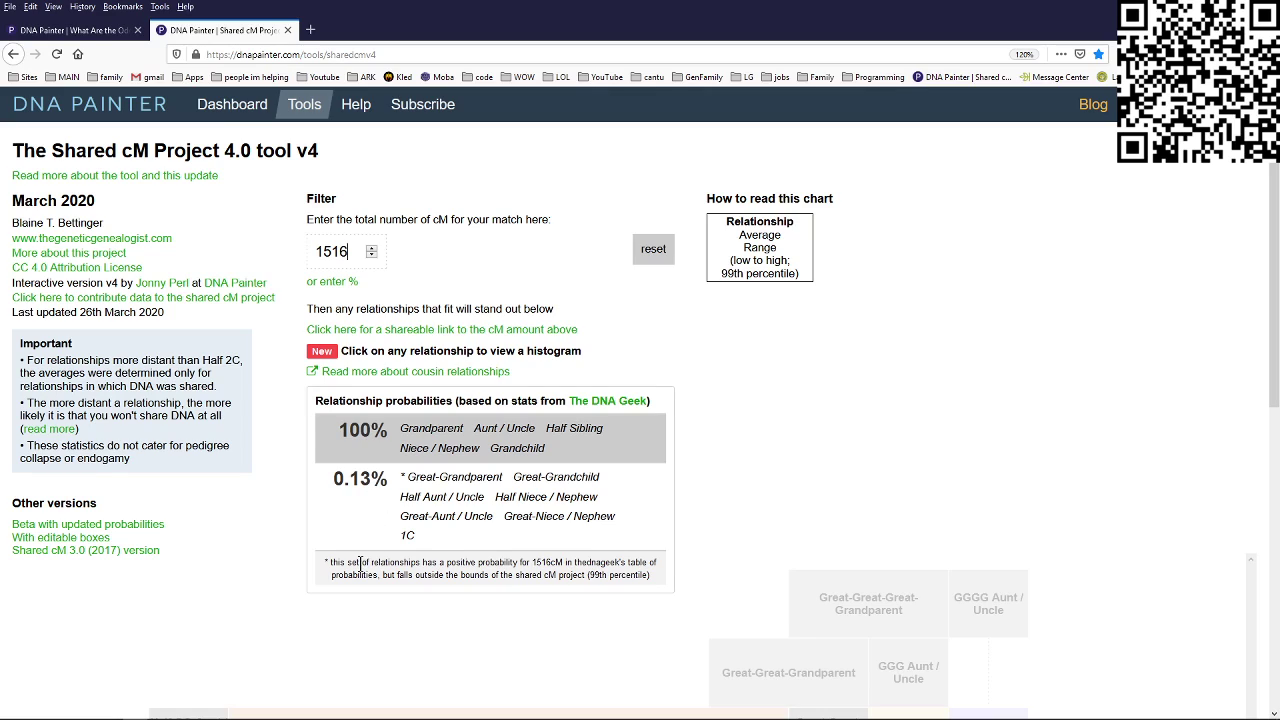
{"action": "triple_click", "coordinate": [415, 541]}
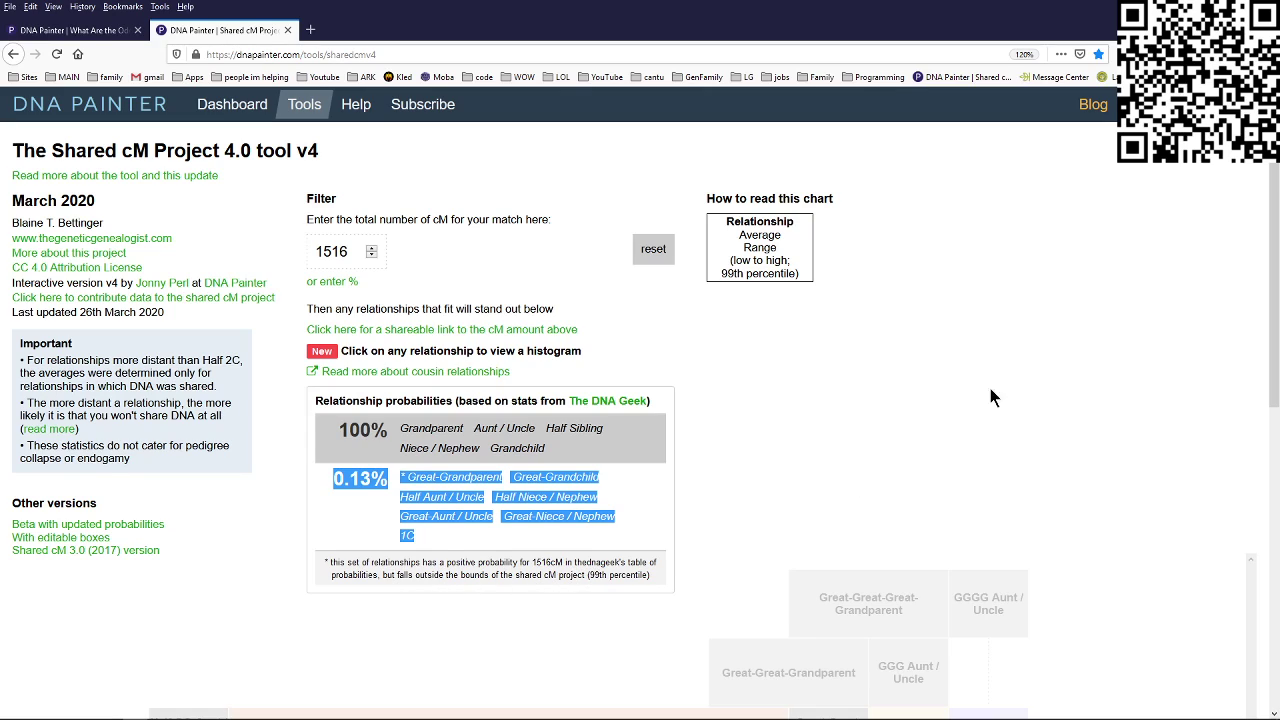
{"action": "left_click", "coordinate": [776, 441]}
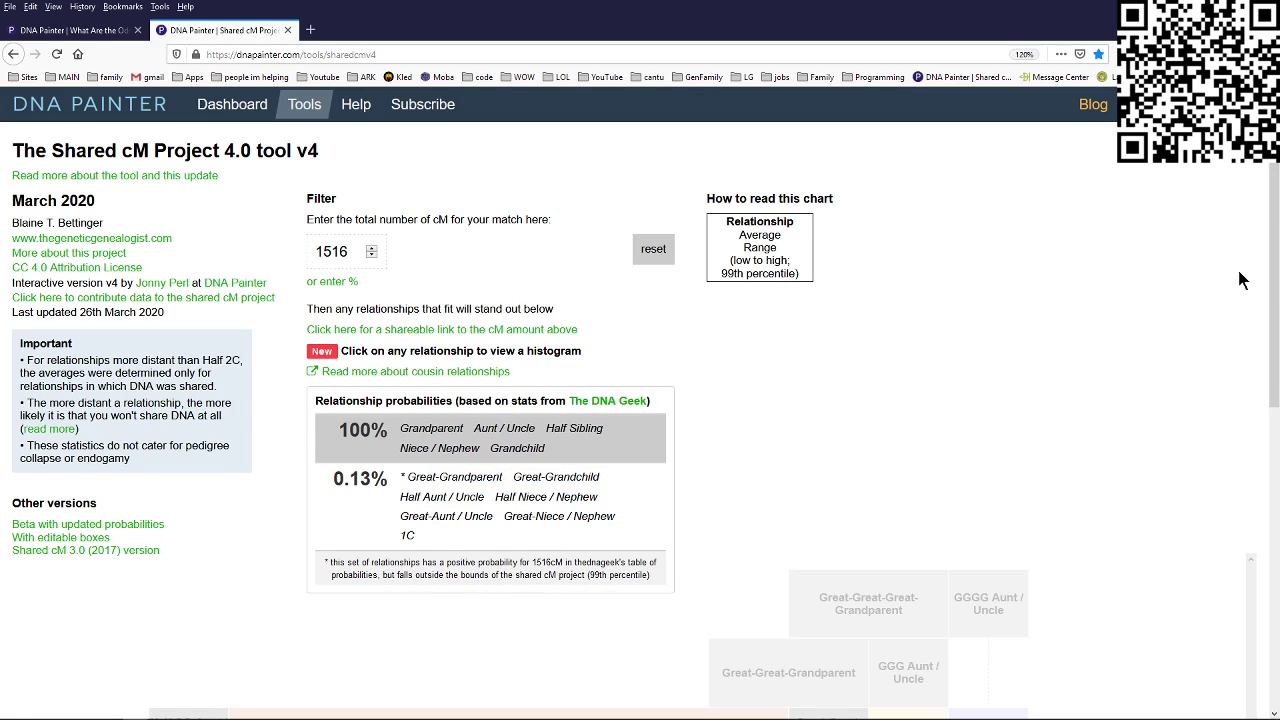
- View the submissions histogram for the 1C relationship in the chart, check its upper cM bins, and close it
{"action": "left_click_drag", "start_coordinate": [1272, 285], "coordinate": [1256, 547]}
{"action": "left_click", "coordinate": [652, 418]}
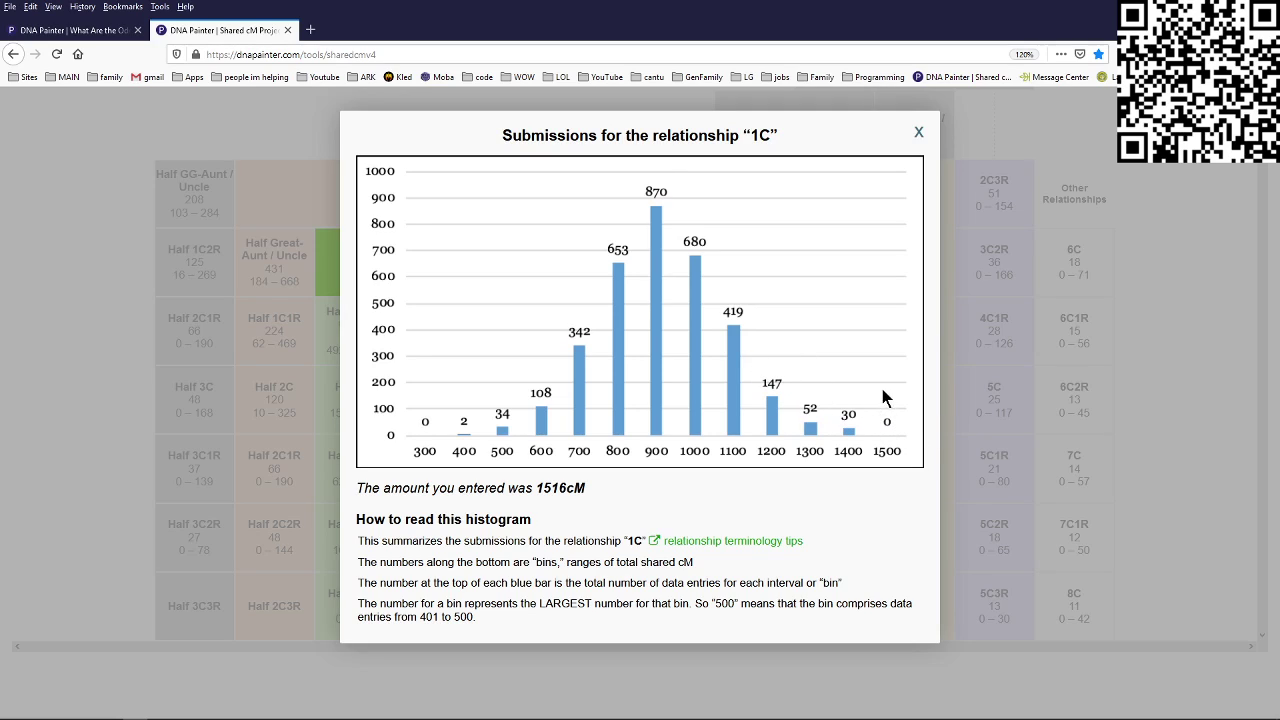
{"action": "left_click", "coordinate": [918, 132]}
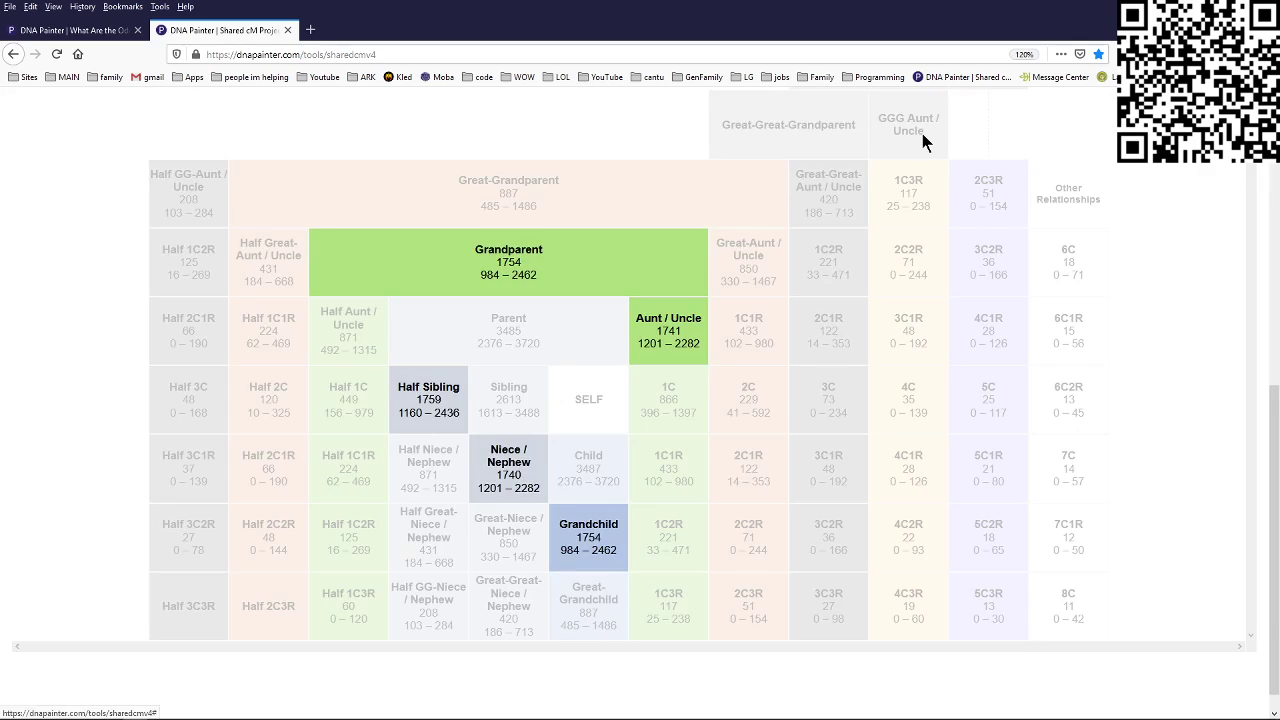
- Remove the match amount from Hypothesis 1's half-sibling in the tree after comparing it with the Shared cM chart
{"action": "left_click", "coordinate": [70, 30]}
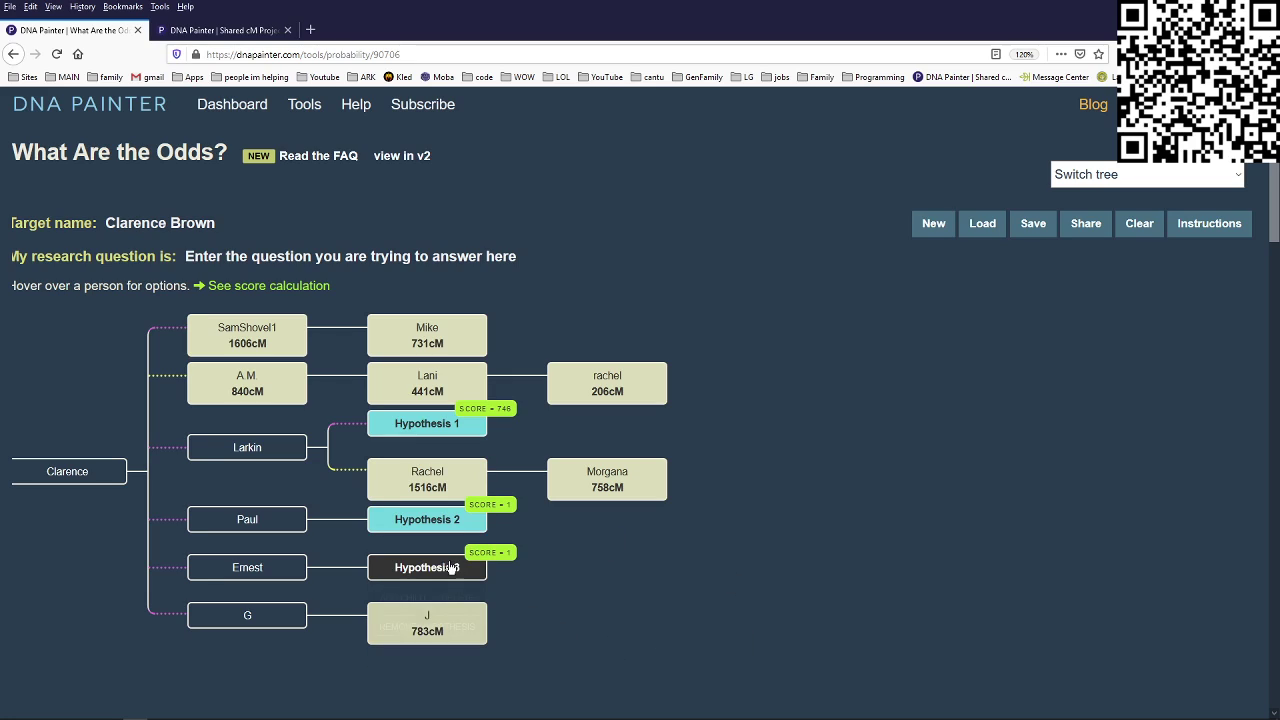
{"action": "mouse_move", "coordinate": [415, 480]}
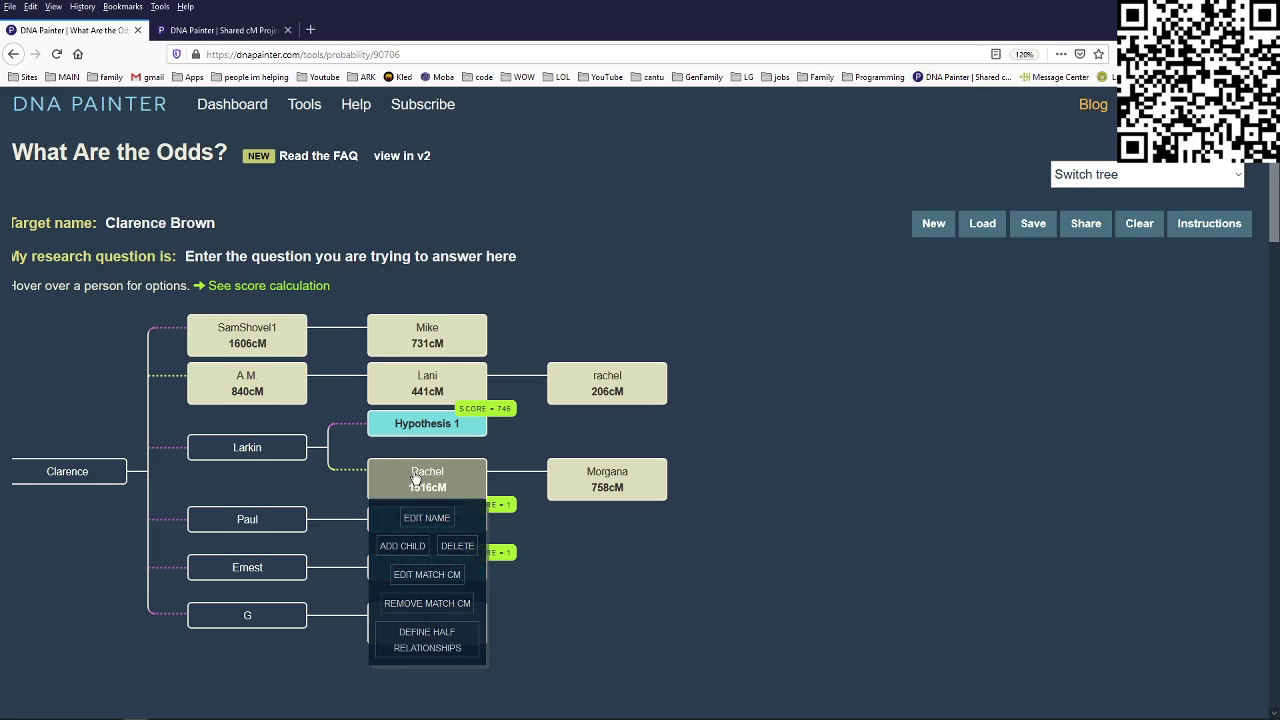
{"action": "left_click", "coordinate": [222, 30]}
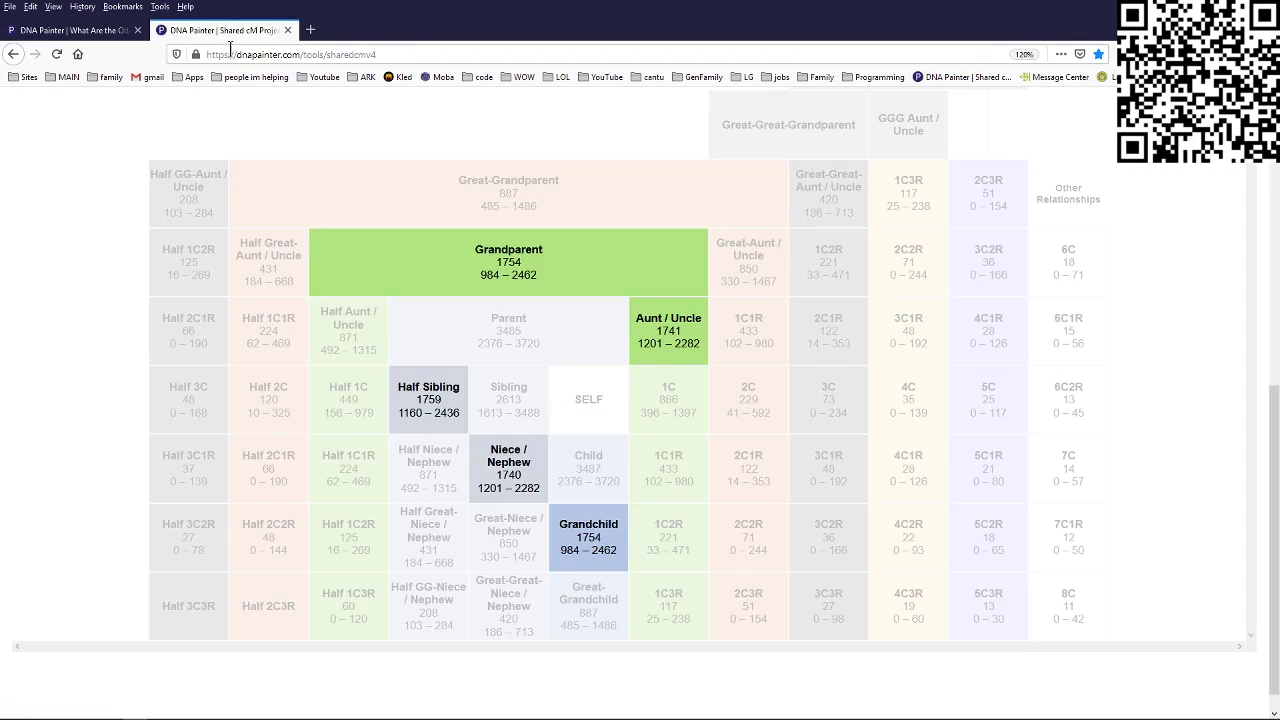
{"action": "left_click", "coordinate": [64, 31]}
{"action": "mouse_move", "coordinate": [463, 488]}
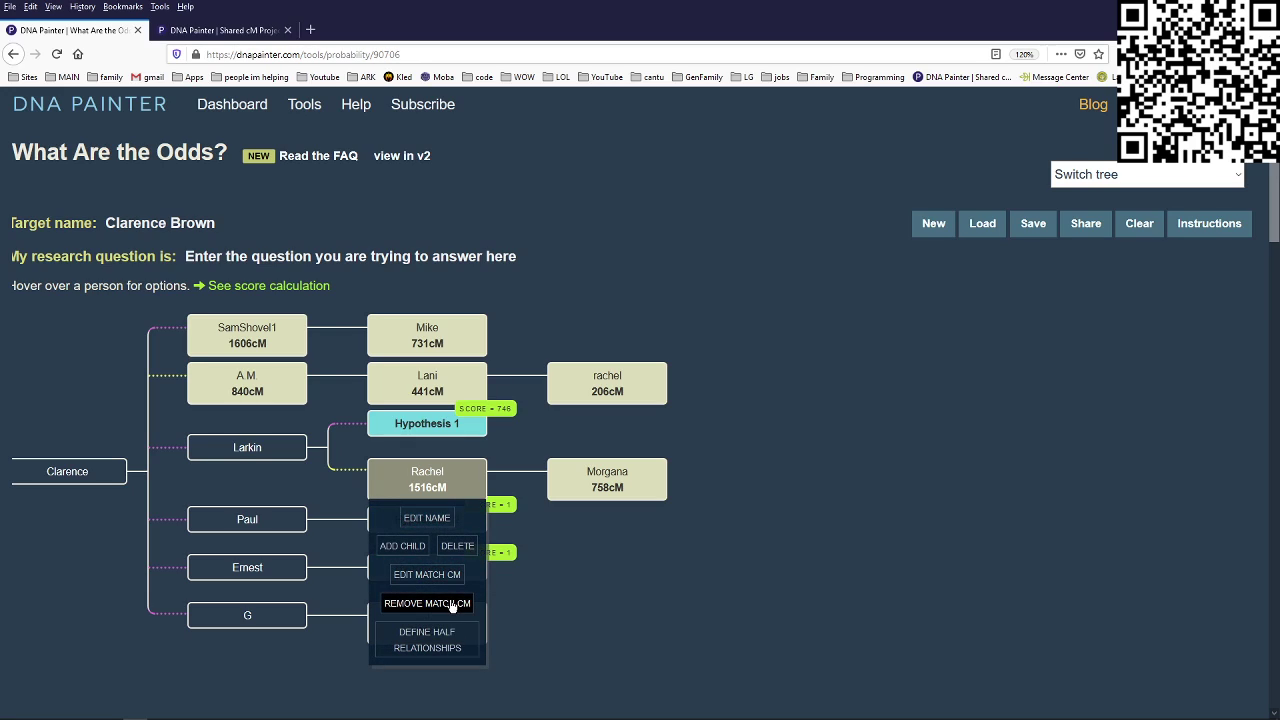
{"action": "left_click", "coordinate": [453, 604]}
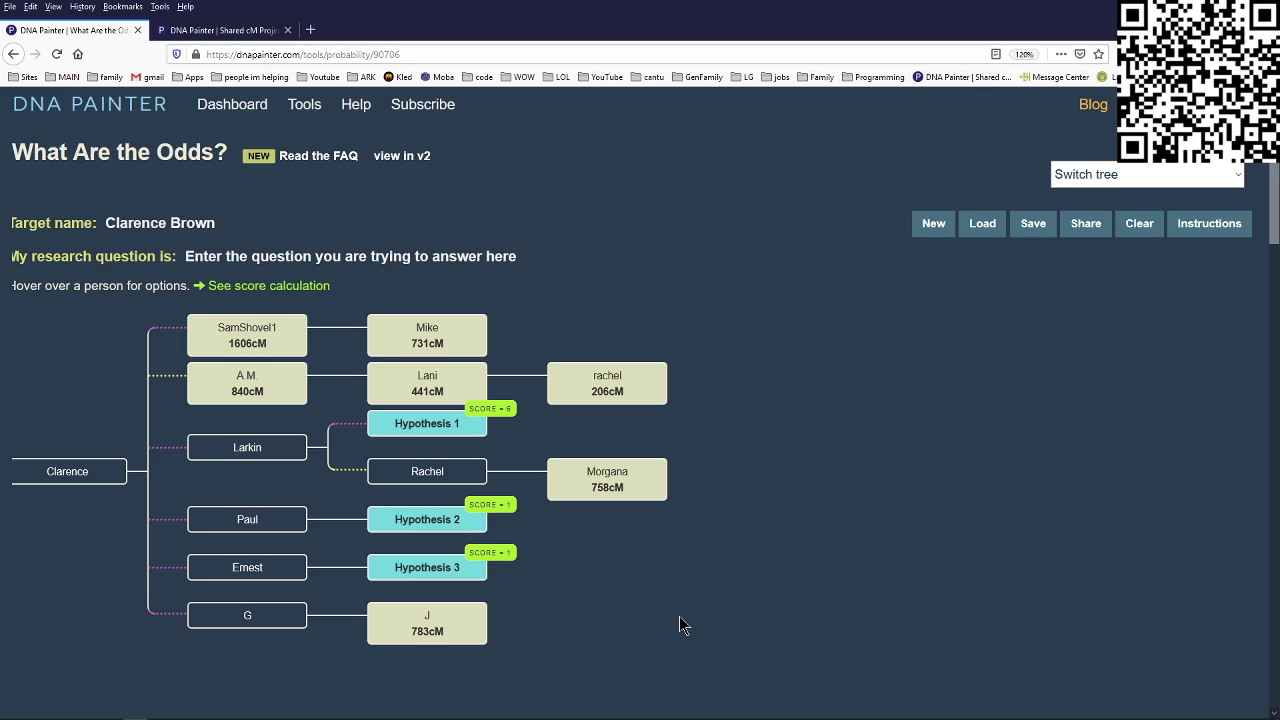
- Add a second child under the 441 cM match and enter the new child's first name
{"action": "mouse_move", "coordinate": [444, 390]}
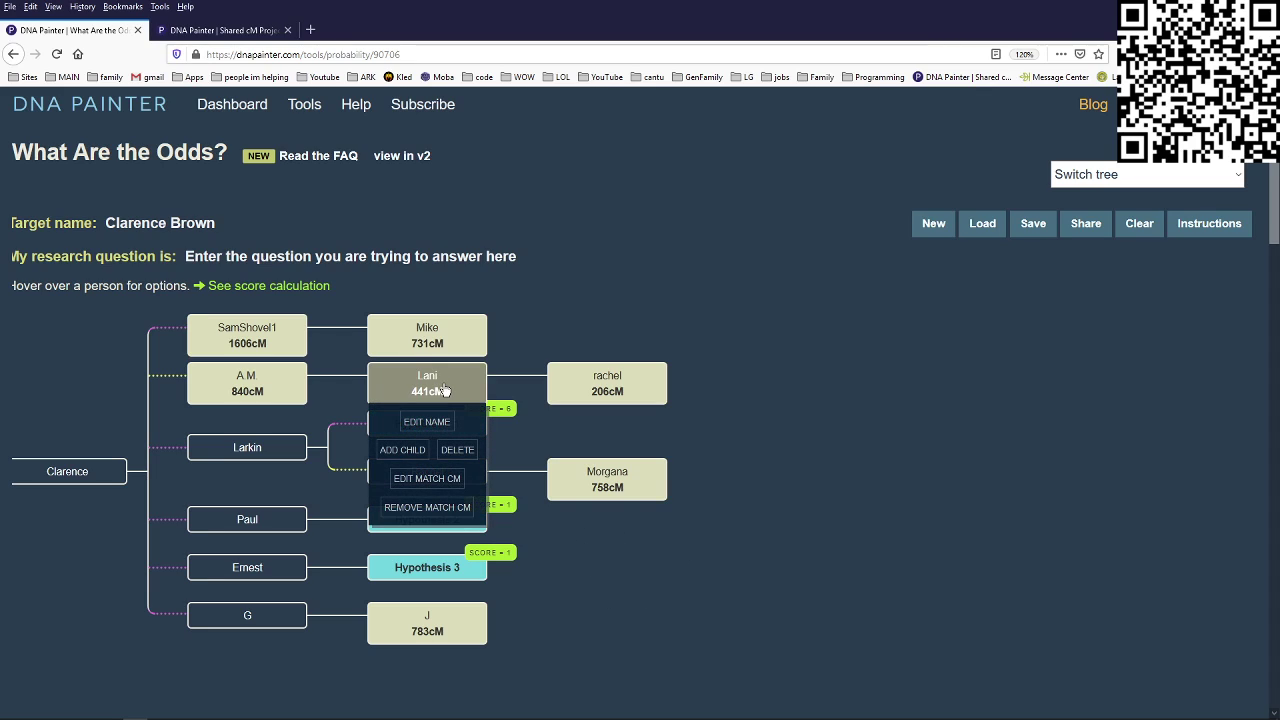
{"action": "left_click", "coordinate": [404, 450]}
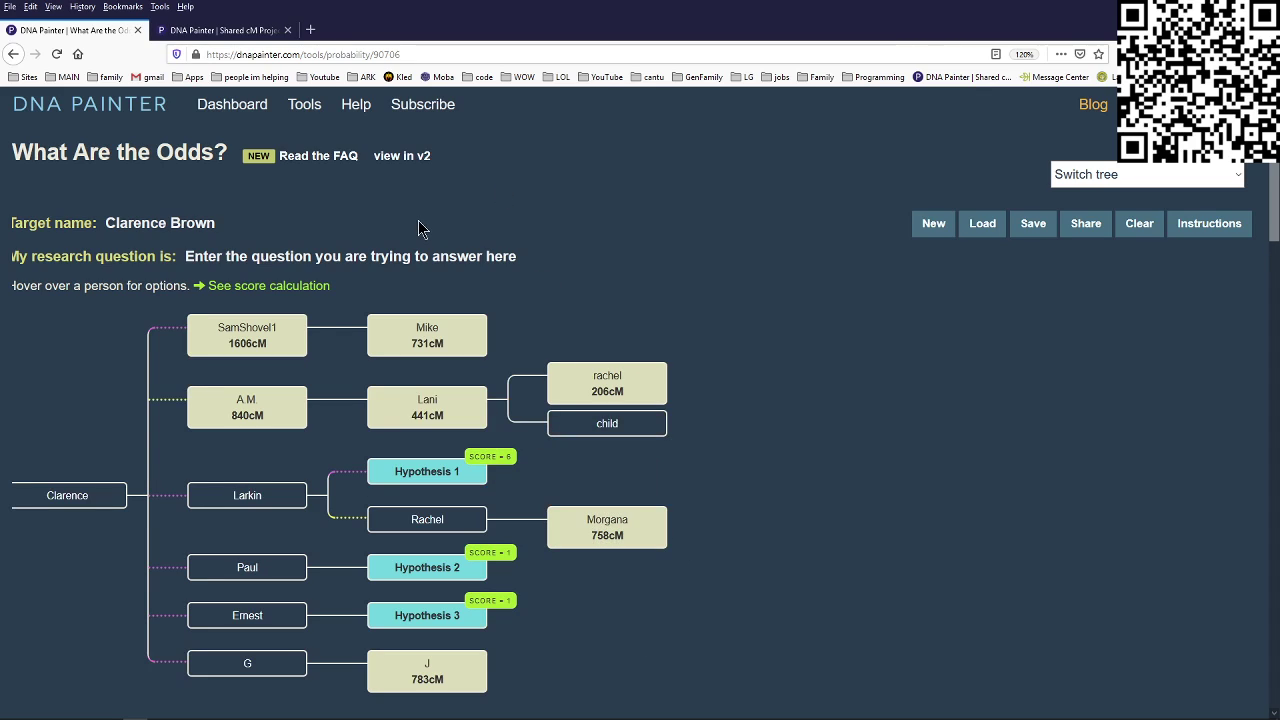
{"action": "mouse_move", "coordinate": [600, 385]}
{"action": "left_click", "coordinate": [600, 418]}
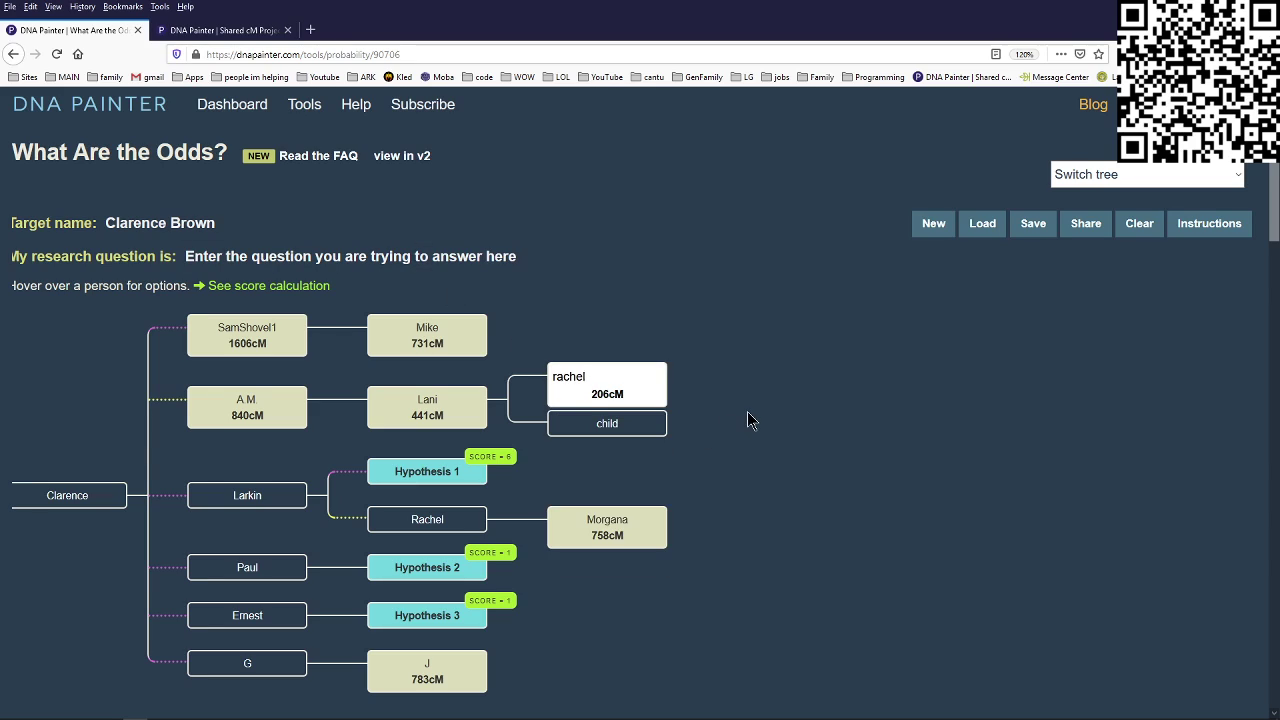
{"action": "mouse_move", "coordinate": [607, 423]}
{"action": "left_click", "coordinate": [607, 452]}
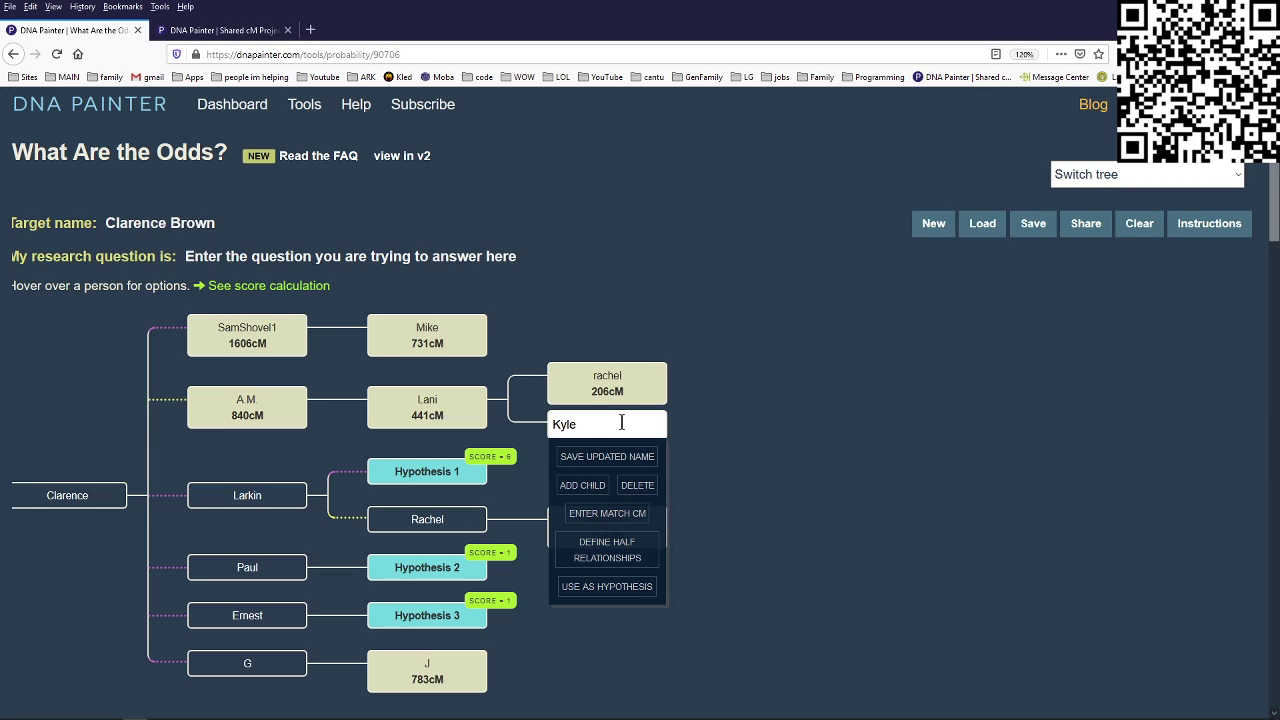
{"action": "key", "text": "Return"}
- Set the match amount of the 441 cM match's new child to 378 cM
{"action": "mouse_move", "coordinate": [607, 428]}
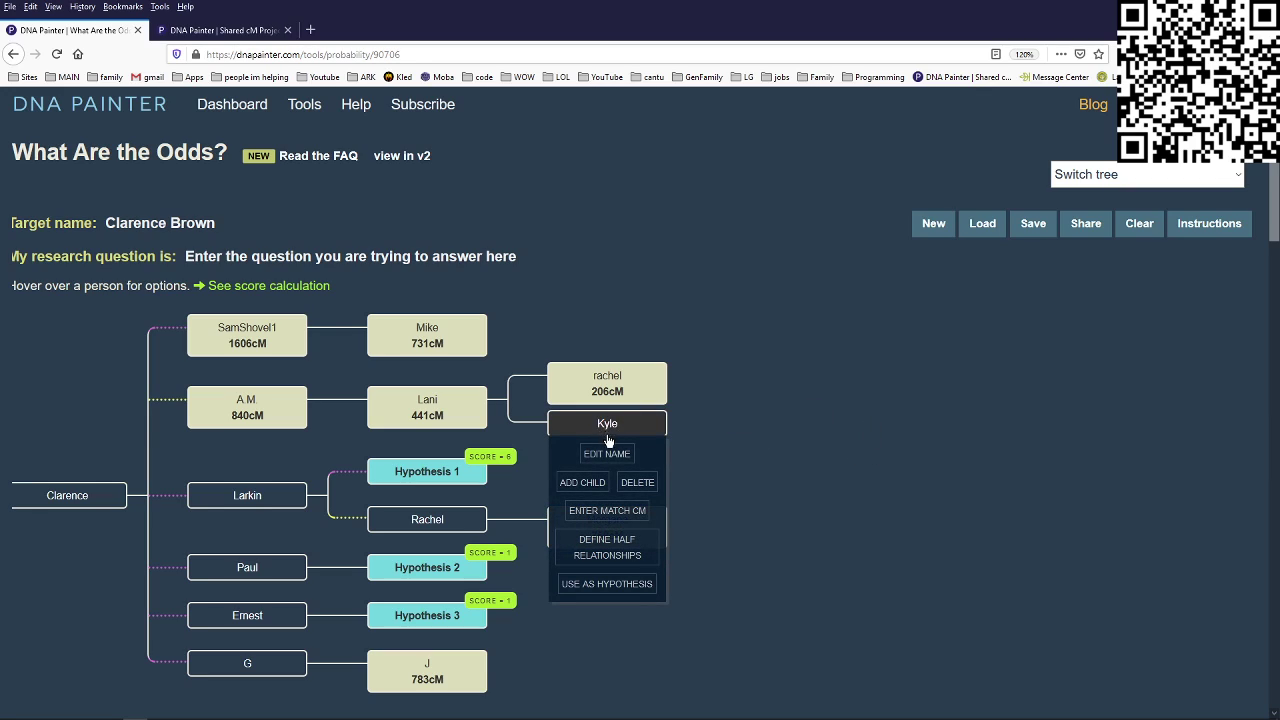
{"action": "left_click", "coordinate": [628, 512]}
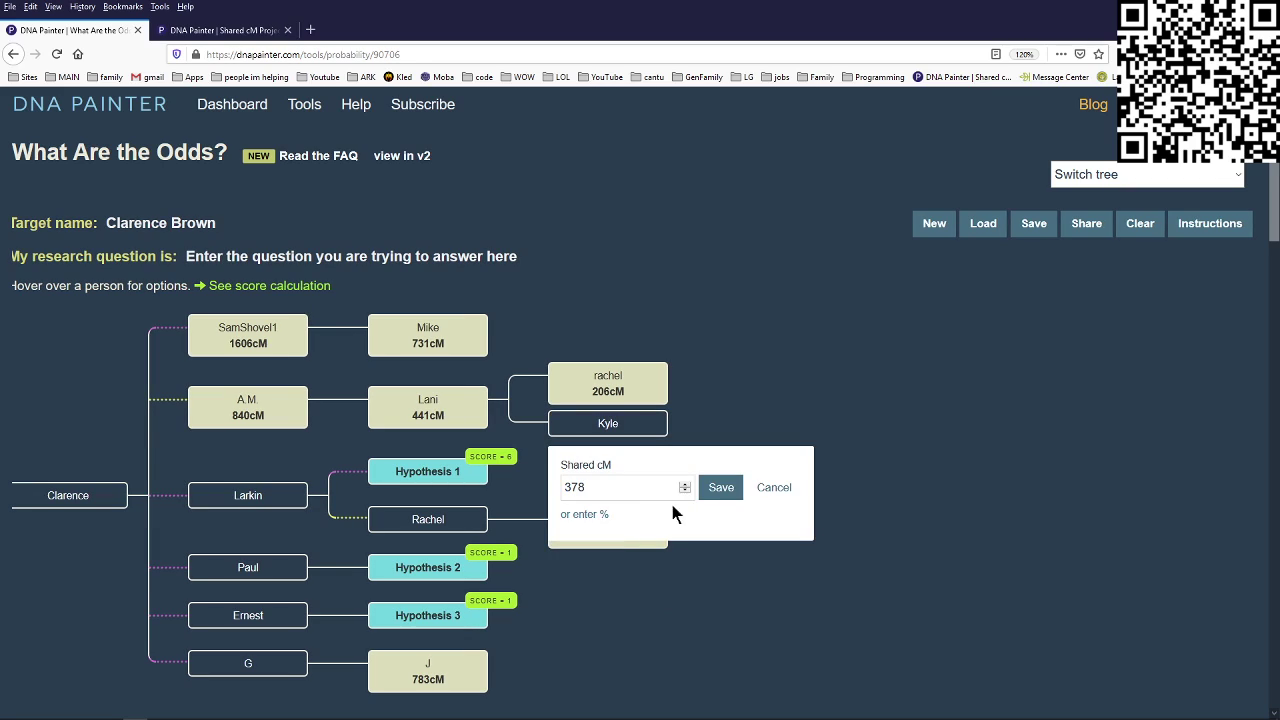
{"action": "left_click", "coordinate": [719, 490]}
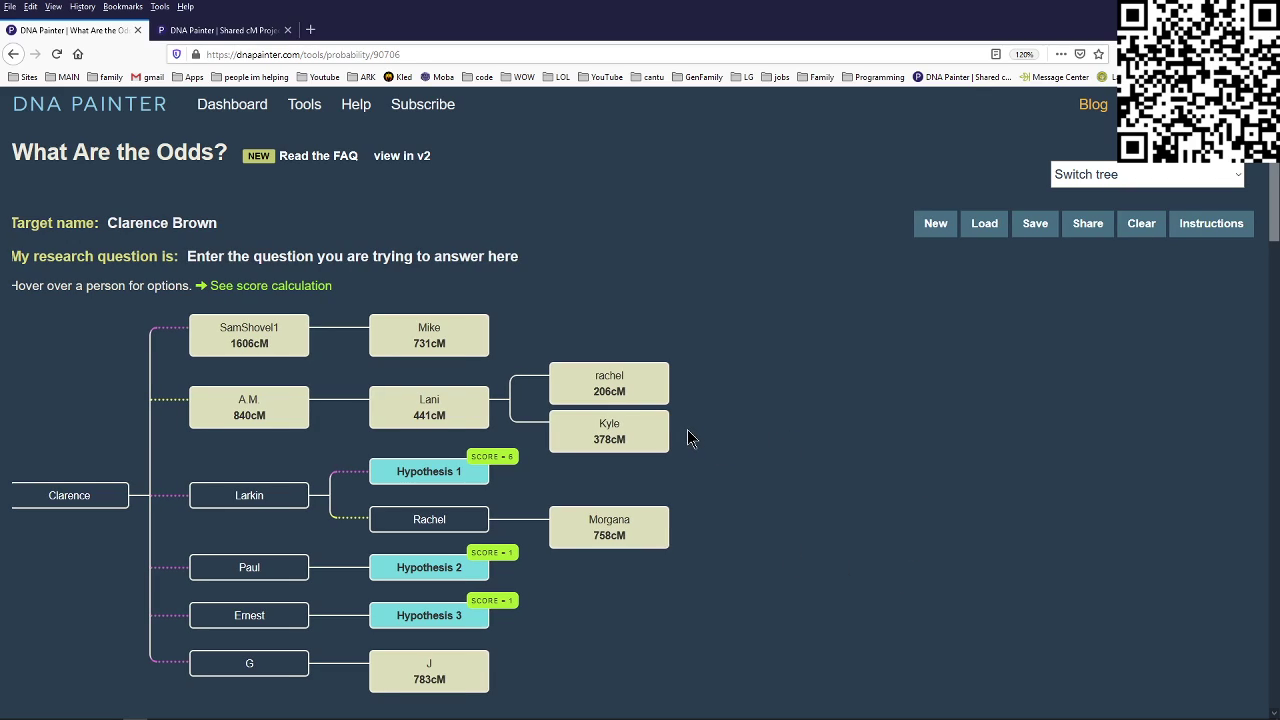
- Compare the new child's match amount with those of its parent, grandparent and cousin branch, and return to the Shared cM chart
{"action": "mouse_move", "coordinate": [617, 445]}
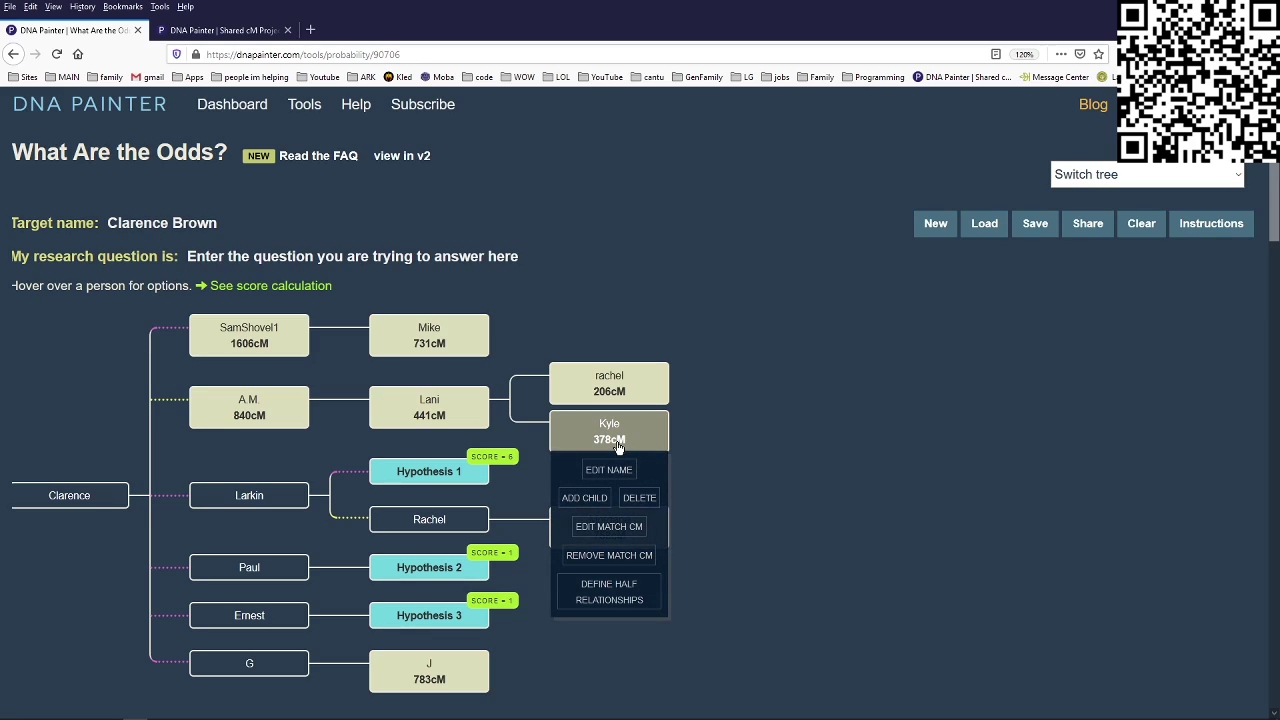
{"action": "mouse_move", "coordinate": [441, 413]}
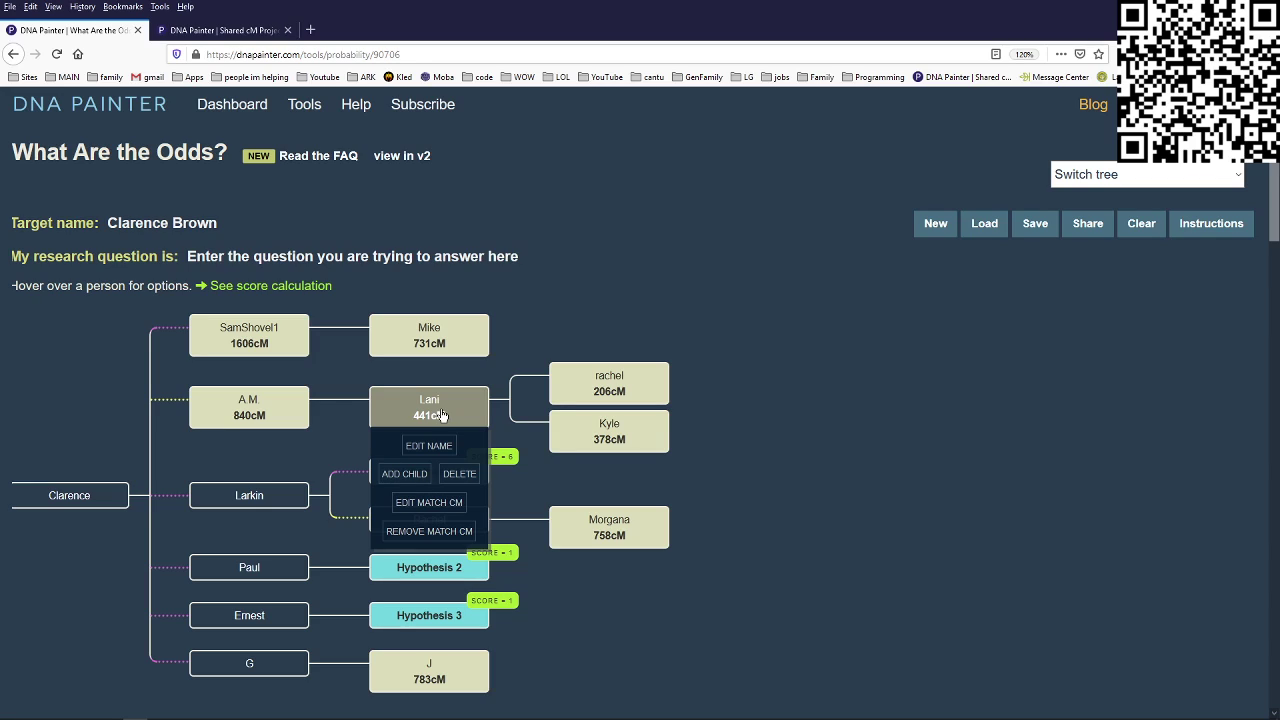
{"action": "mouse_move", "coordinate": [268, 416]}
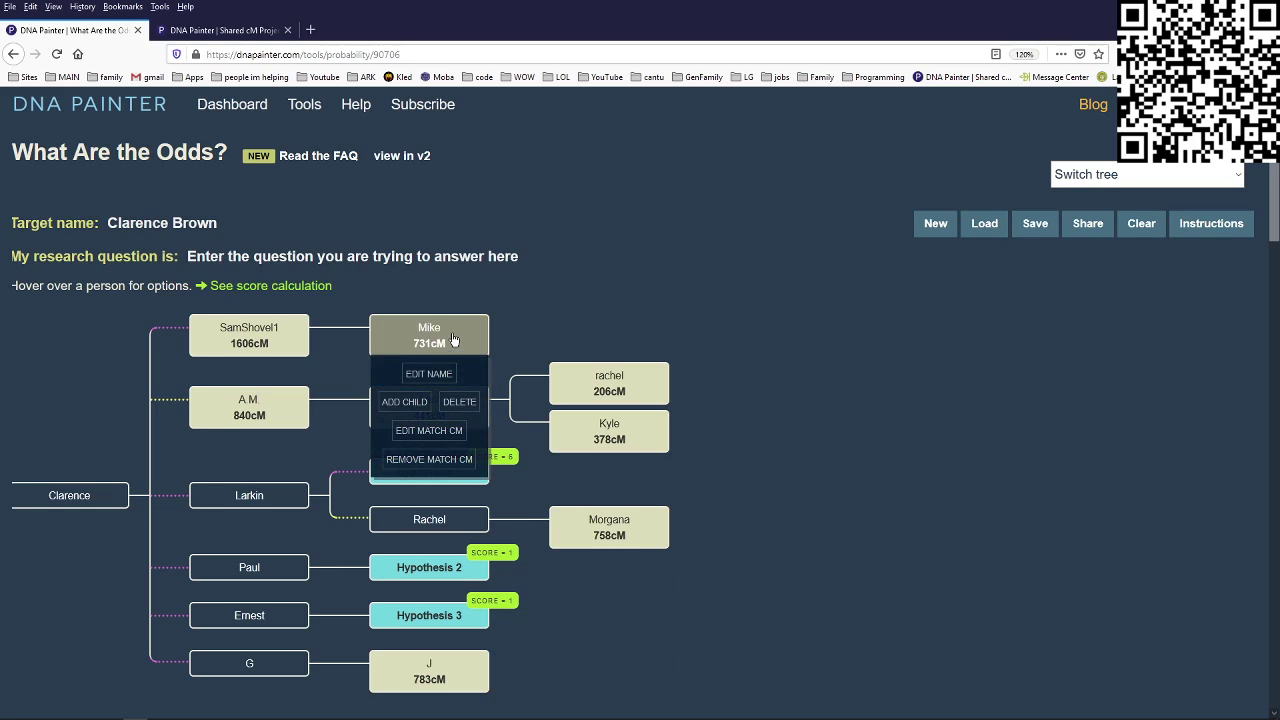
{"action": "left_click", "coordinate": [203, 32]}
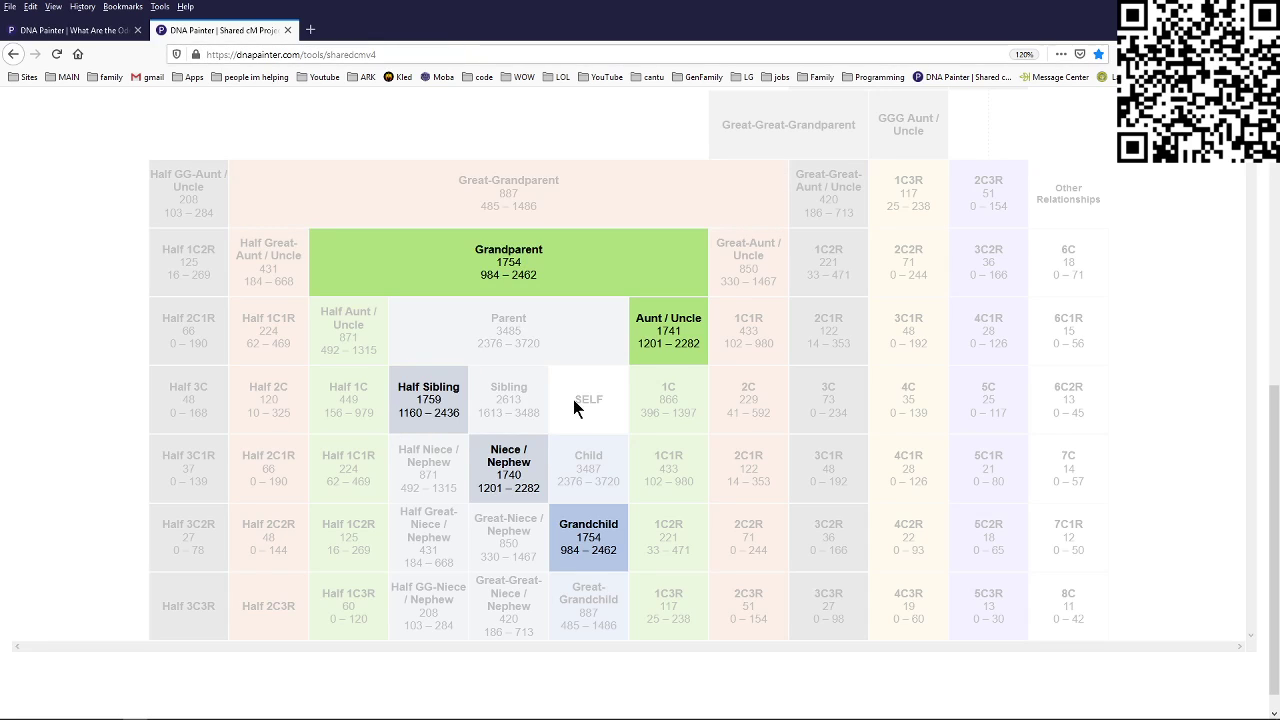
- Examine the first-cousin submissions histogram and range in the Shared cM chart, and compare them with the 758 cM match's branch in the tree
{"action": "left_click", "coordinate": [675, 418]}
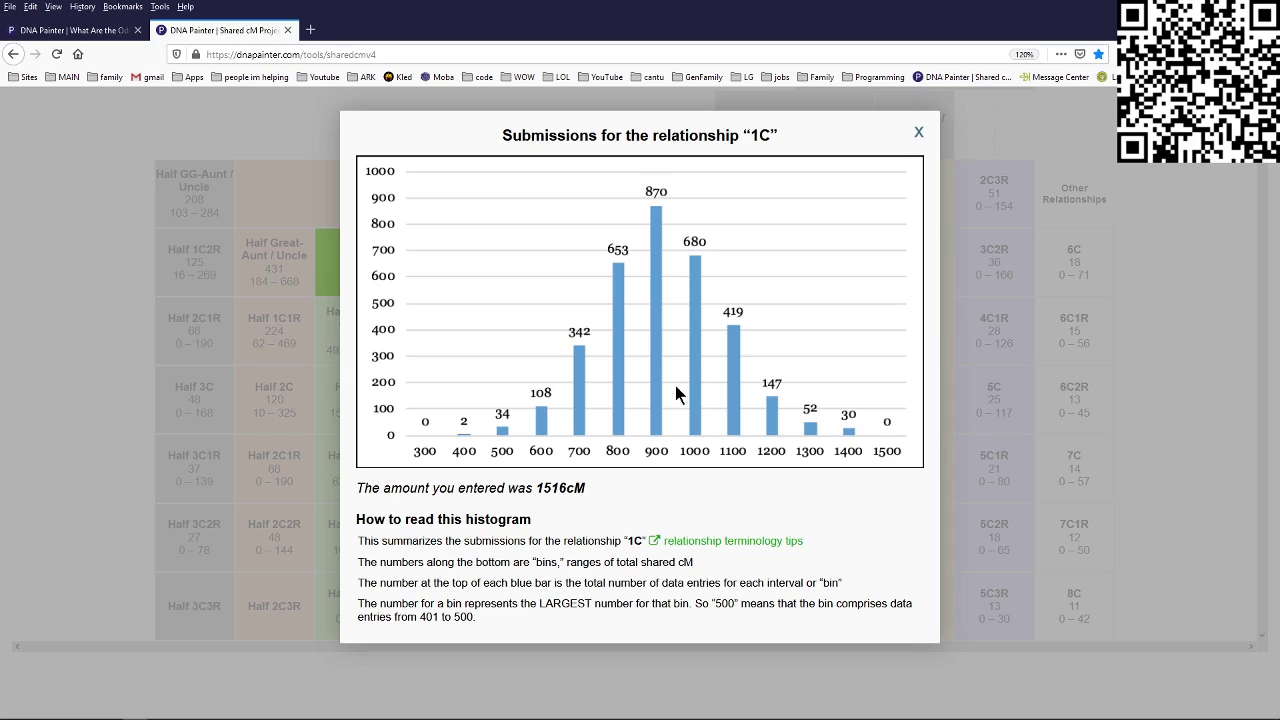
{"action": "left_click", "coordinate": [918, 132]}
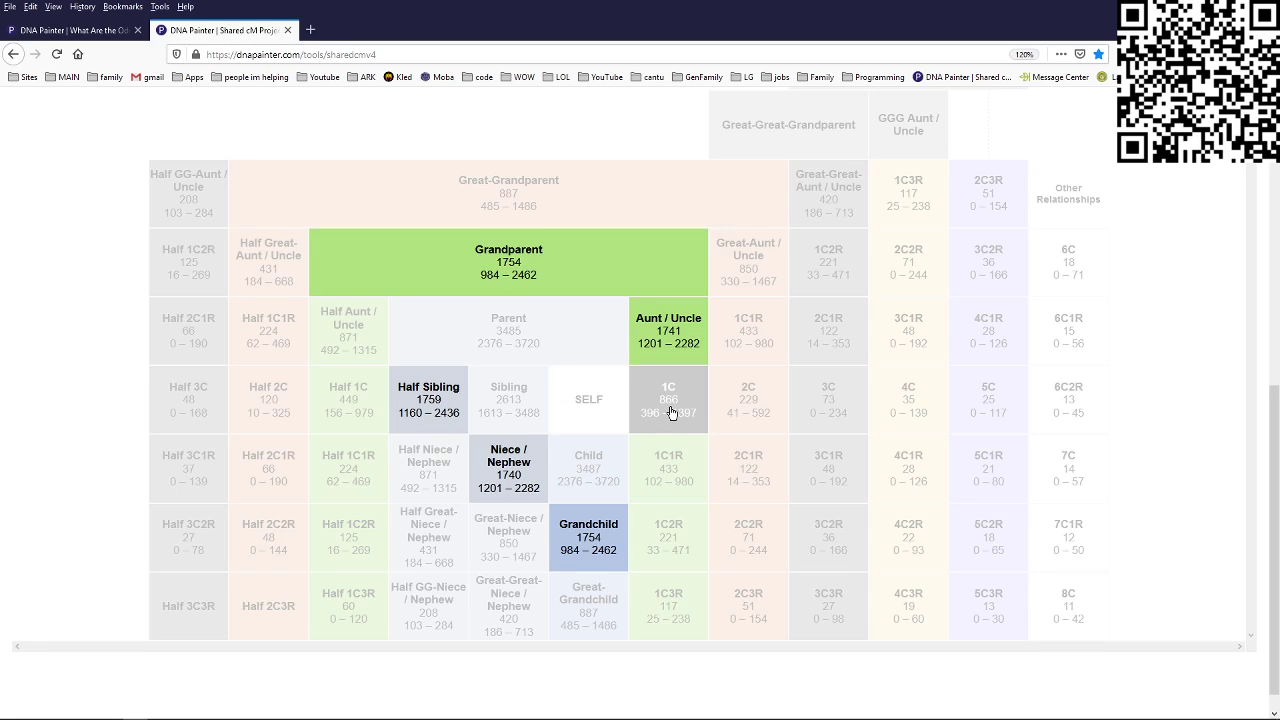
{"action": "left_click", "coordinate": [122, 30]}
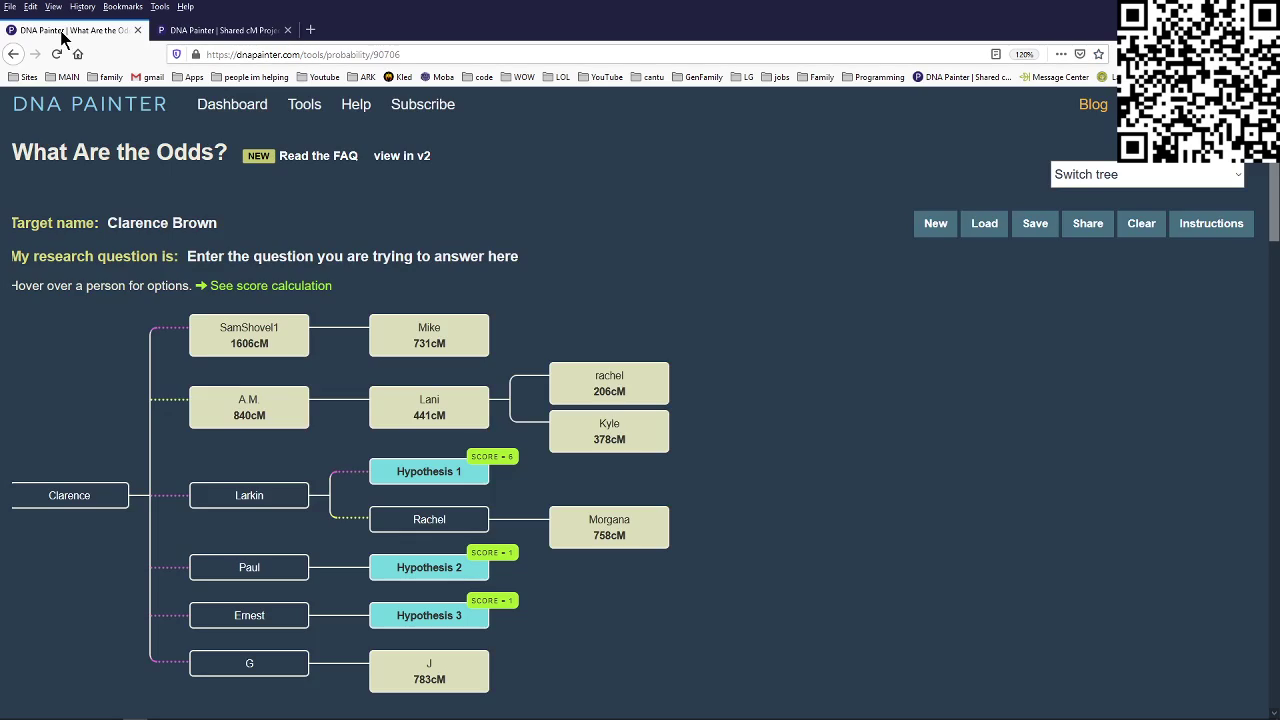
{"action": "mouse_move", "coordinate": [615, 532]}
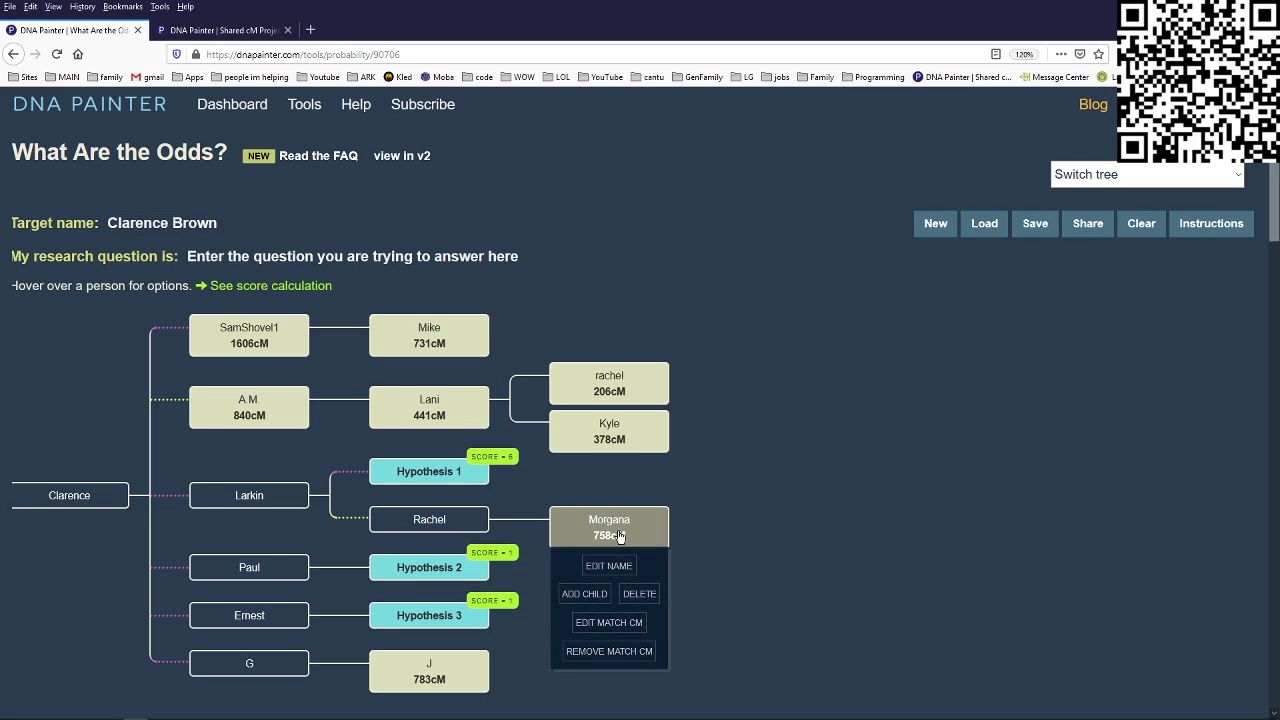
{"action": "mouse_move", "coordinate": [452, 528]}
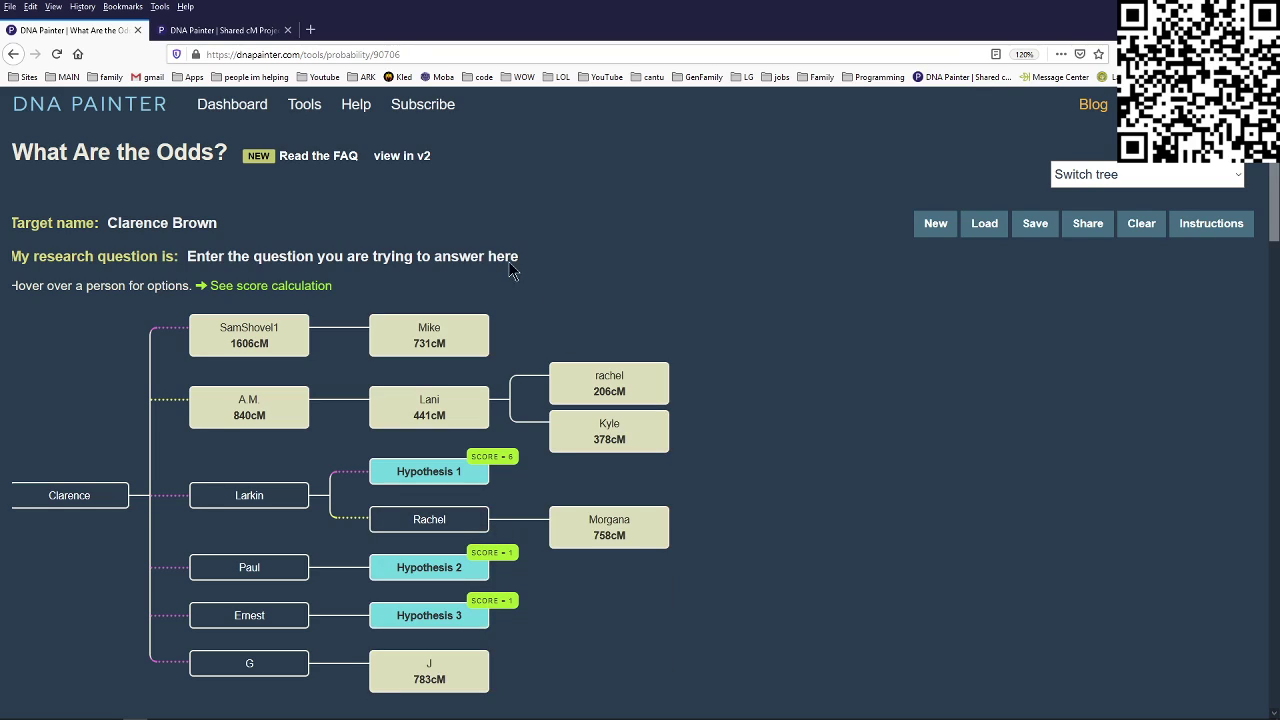
{"action": "left_click", "coordinate": [232, 30]}
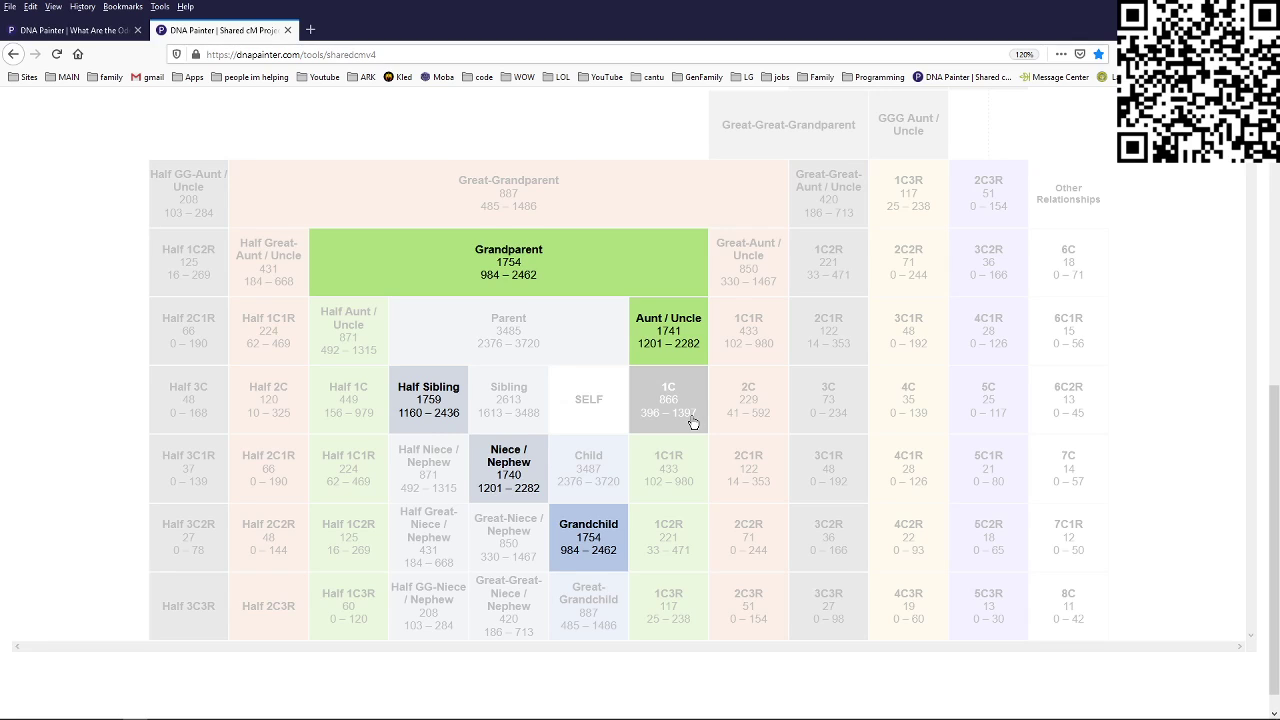
{"action": "left_click", "coordinate": [70, 30]}
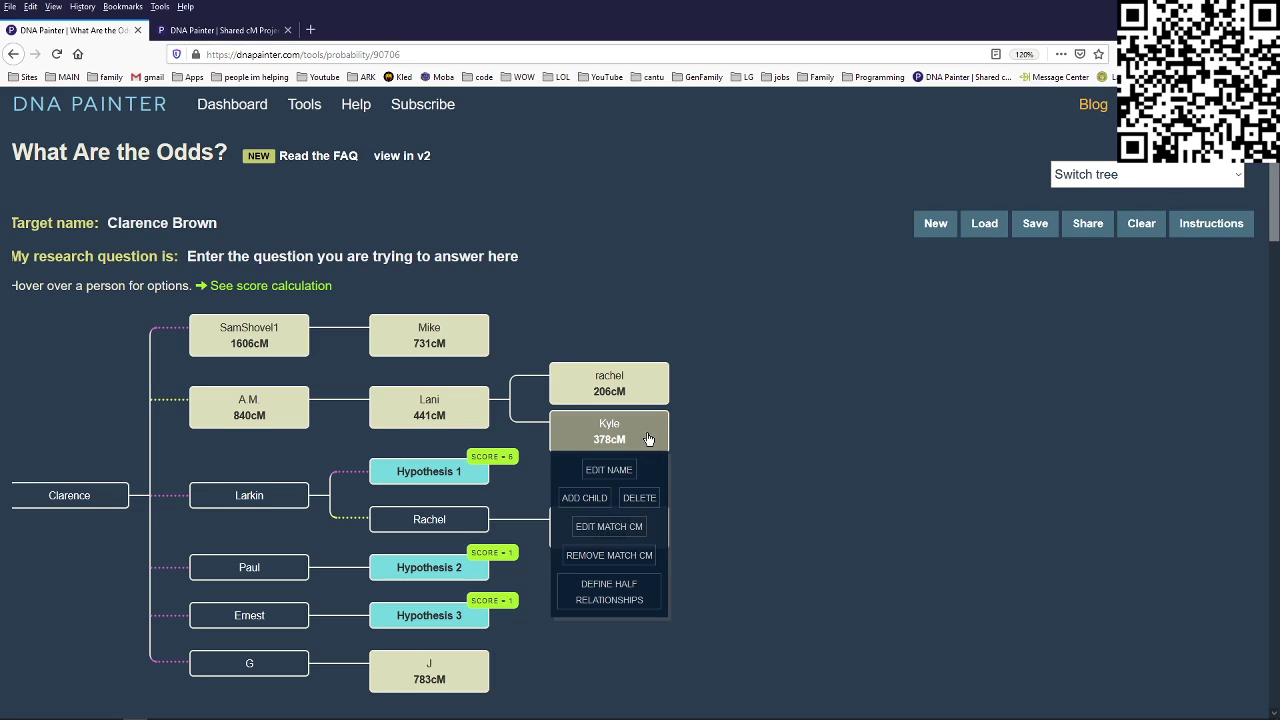
{"action": "mouse_move", "coordinate": [630, 535]}
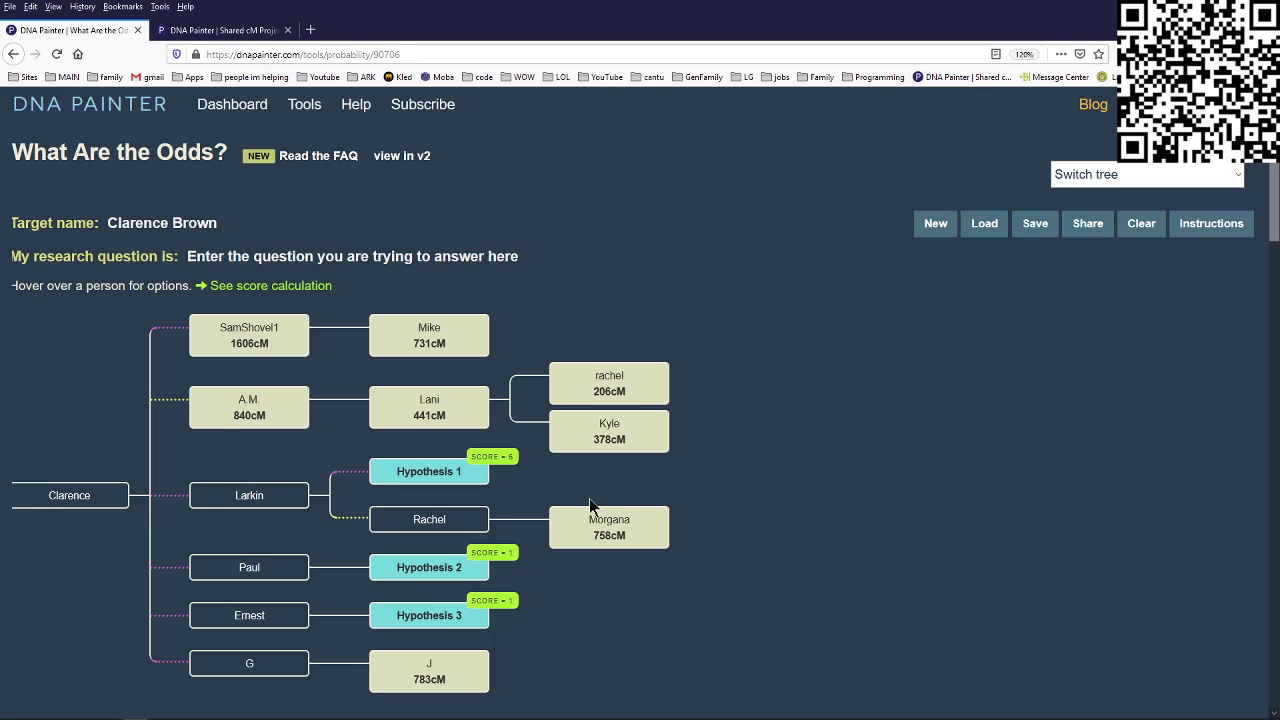
{"action": "left_click", "coordinate": [225, 30]}
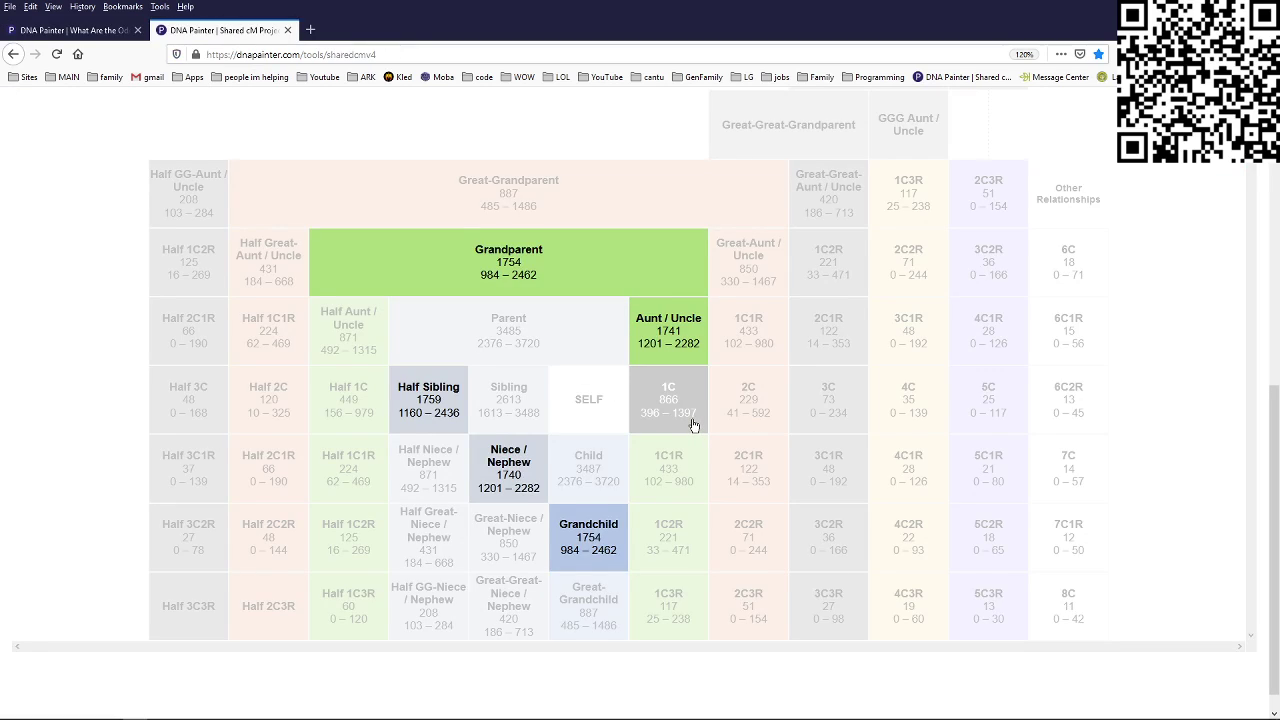
{"action": "left_click", "coordinate": [70, 30]}
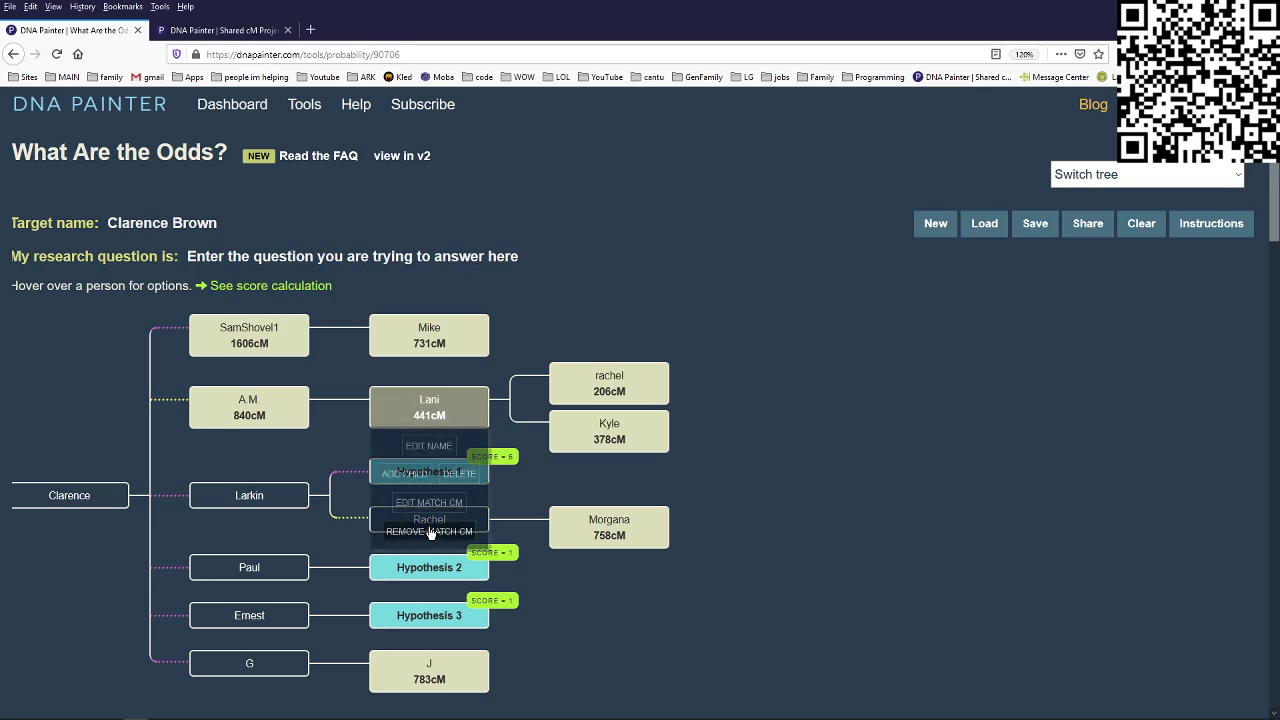
- Remove the match amount of the 840 cM match's child and enter it again as 441 cM
{"action": "left_click", "coordinate": [430, 531]}
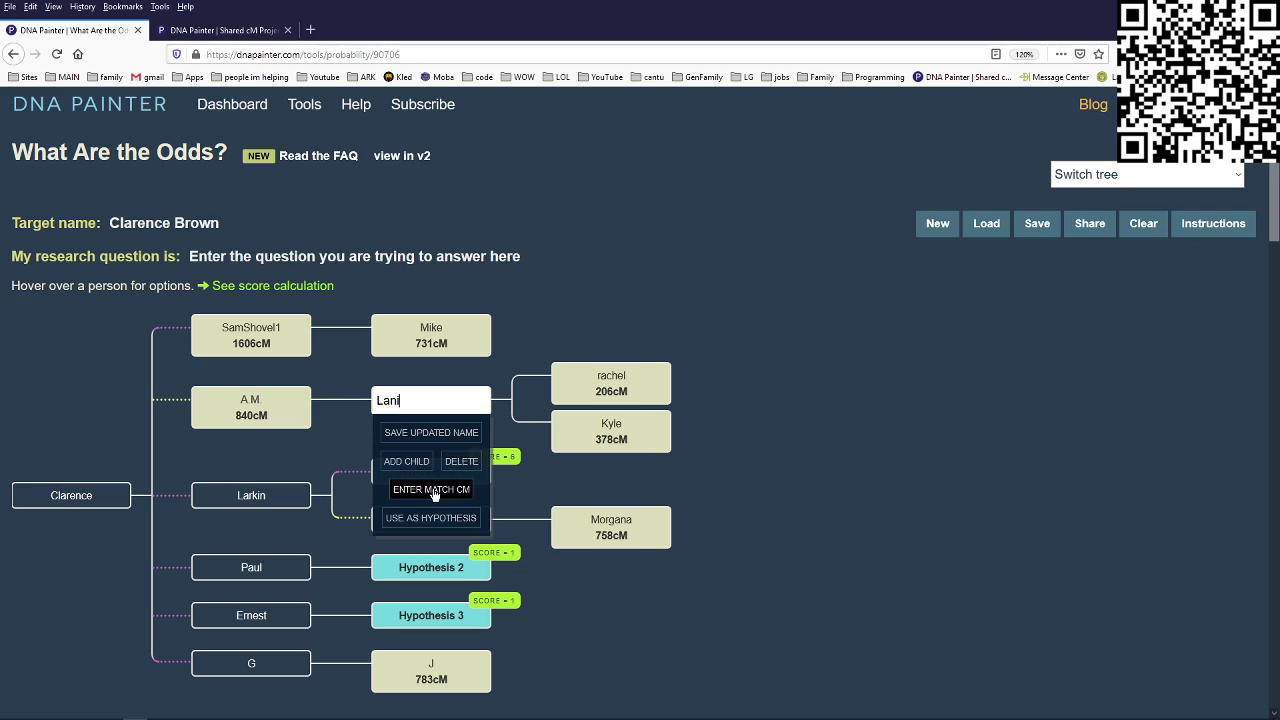
{"action": "left_click", "coordinate": [436, 490]}
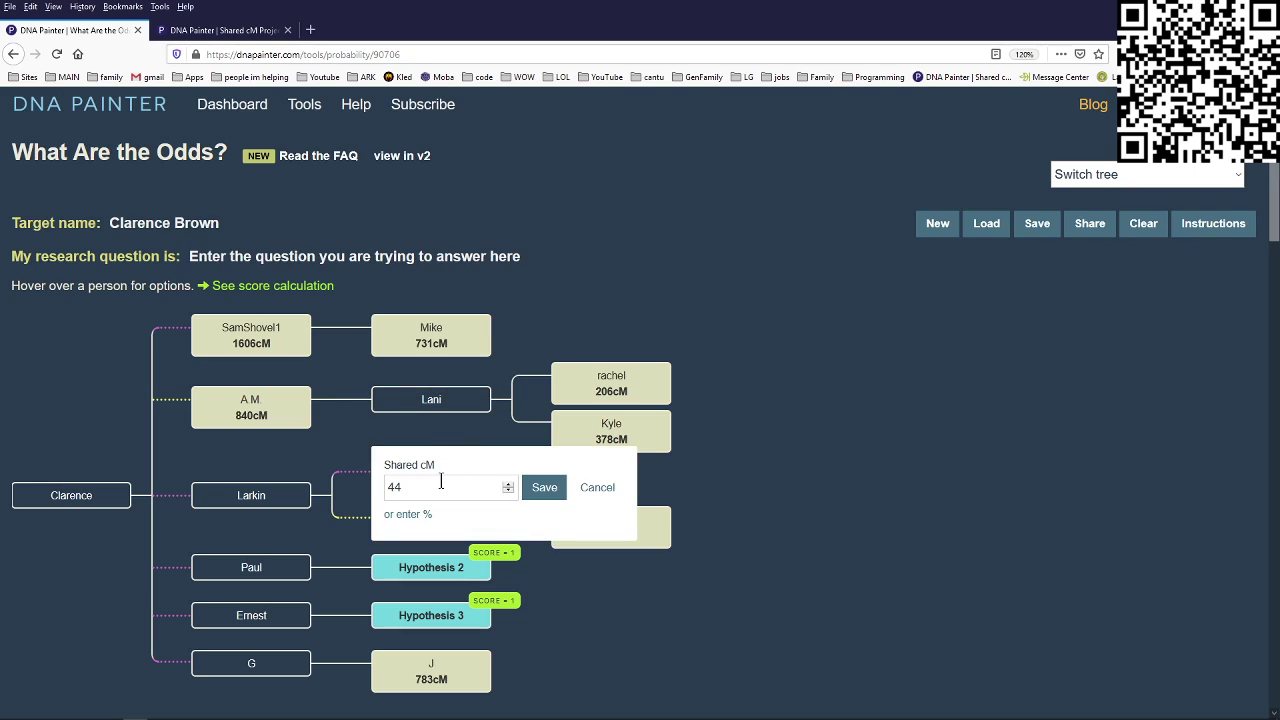
{"action": "left_click", "coordinate": [544, 487]}
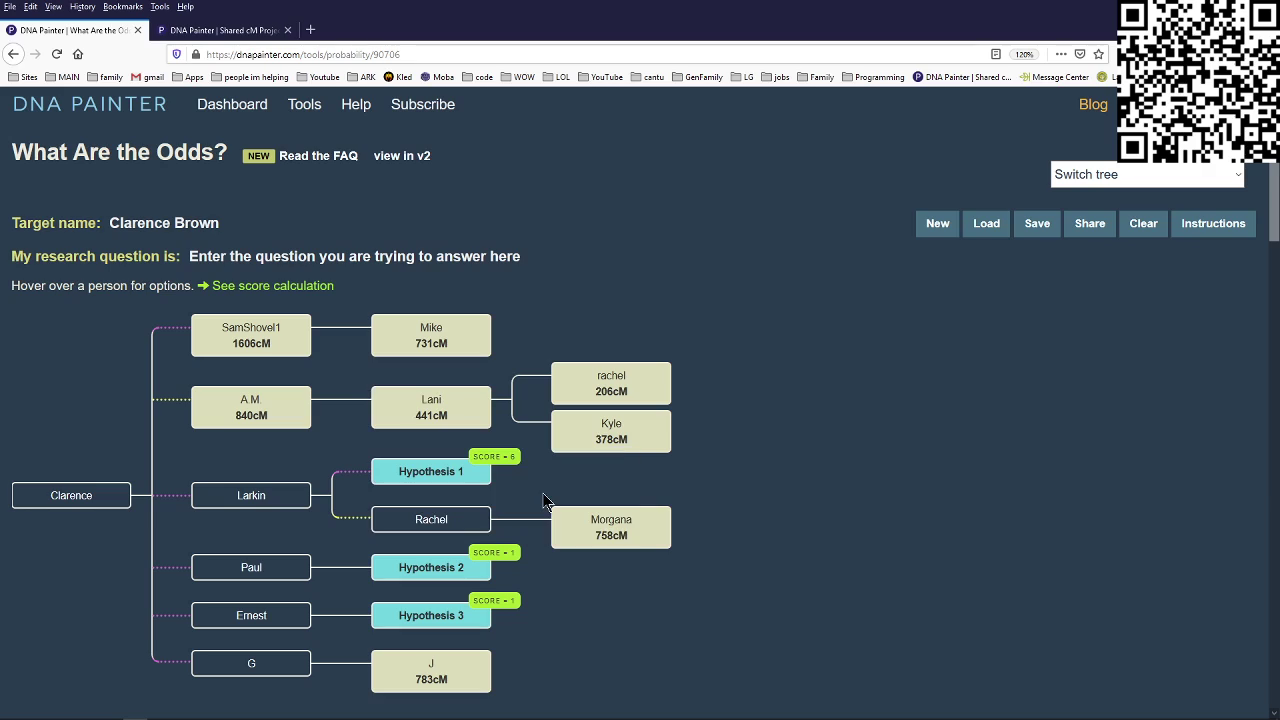
- Set the match amount of Hypothesis 1's half-sibling to 1397 cM using the Shared cM chart, and compare it with the surrounding matches in the tree
{"action": "mouse_move", "coordinate": [459, 526]}
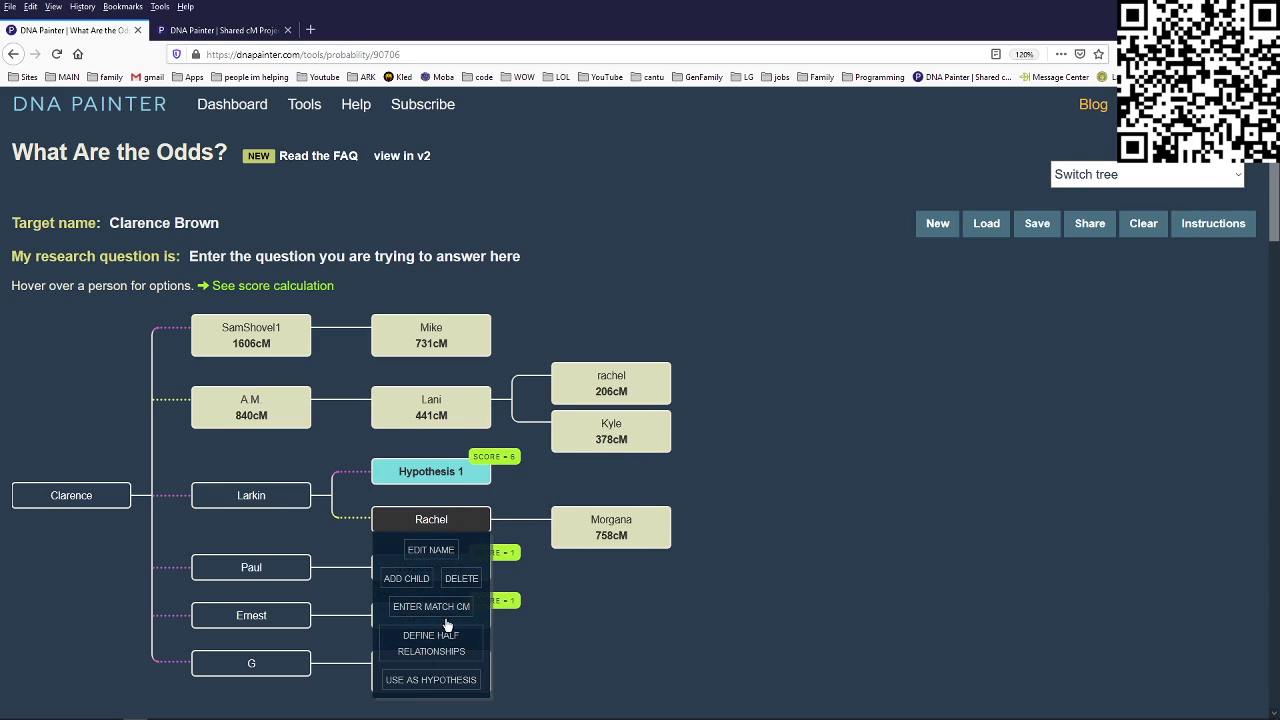
{"action": "left_click", "coordinate": [438, 607]}
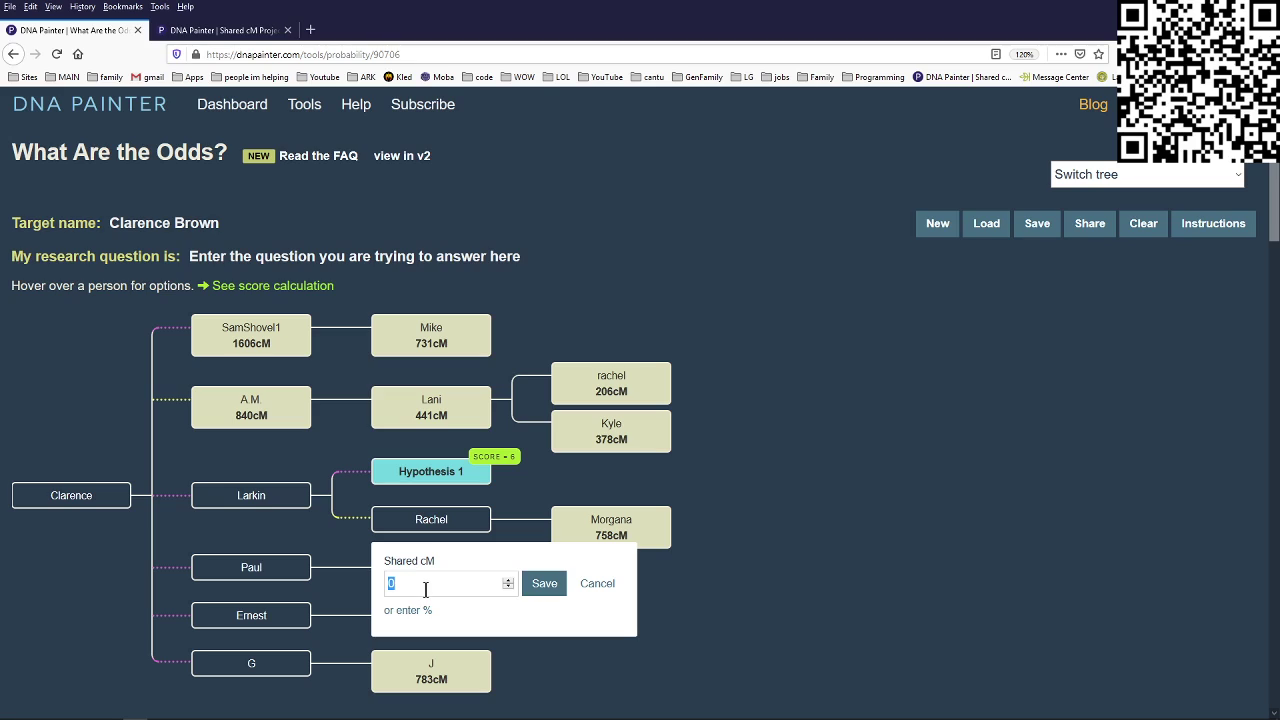
{"action": "left_click", "coordinate": [544, 583]}
{"action": "key", "text": "ctrl+Tab"}
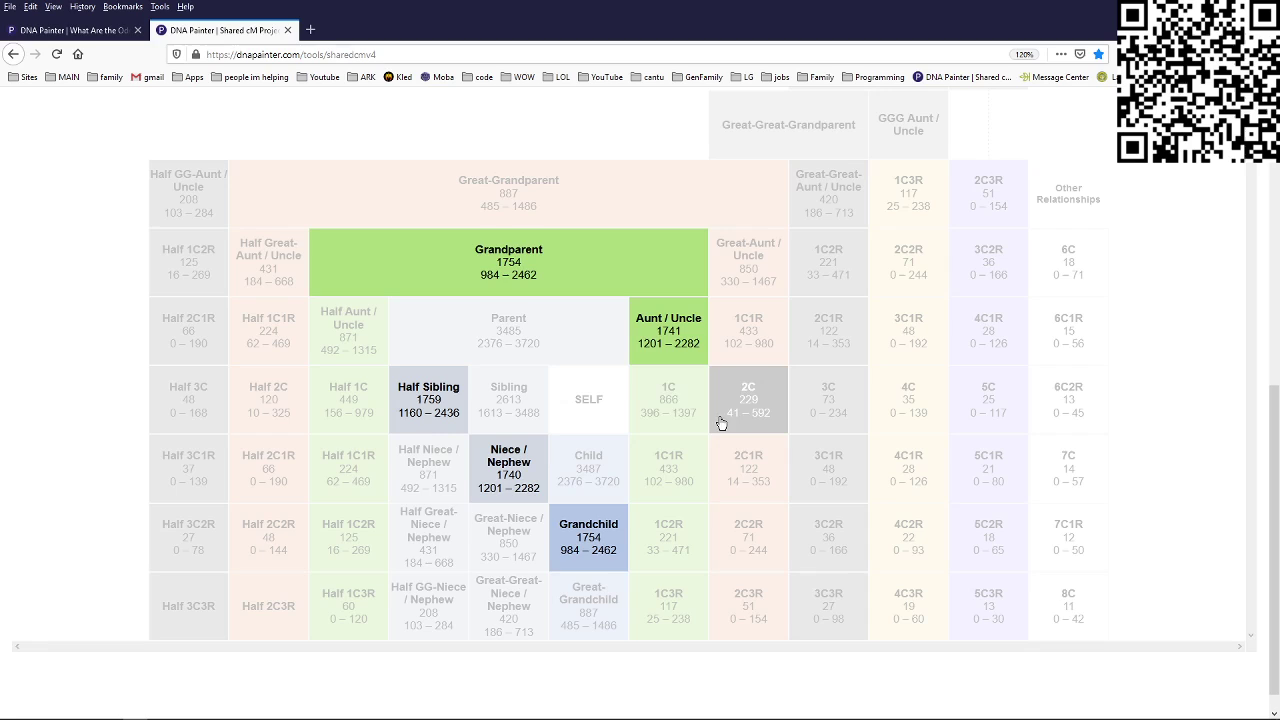
{"action": "left_click", "coordinate": [70, 30]}
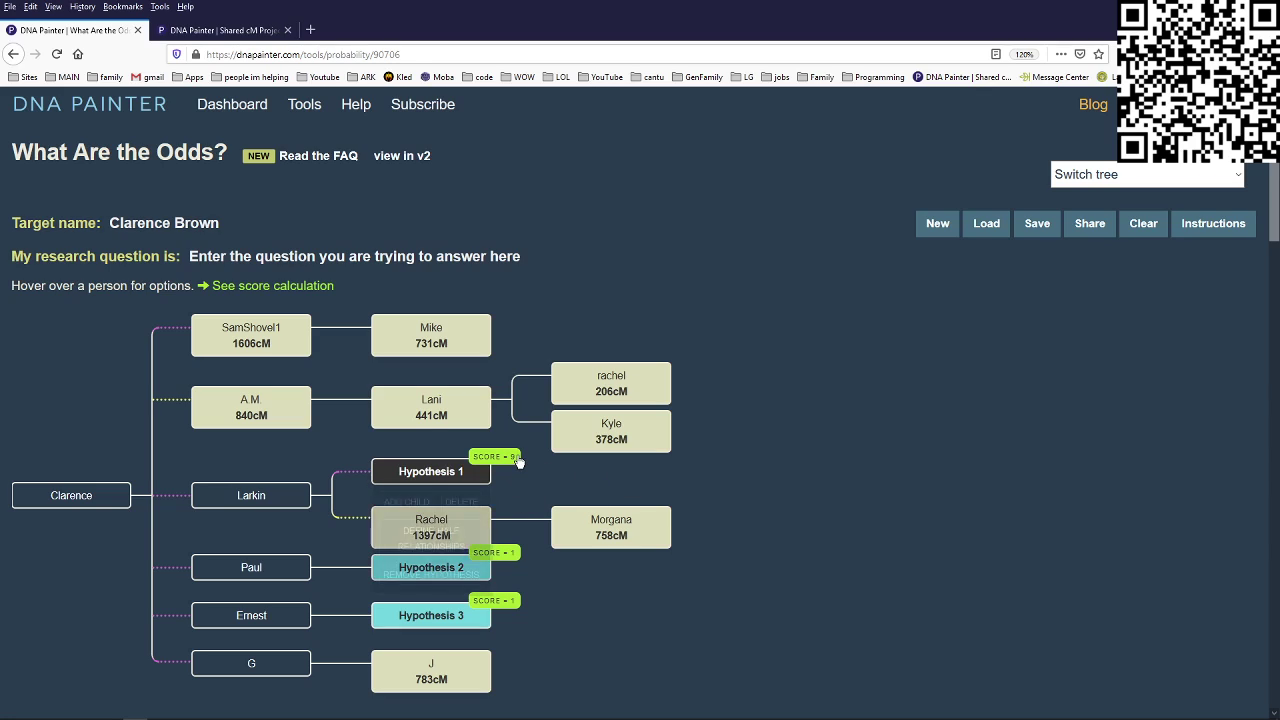
{"action": "mouse_move", "coordinate": [655, 538]}
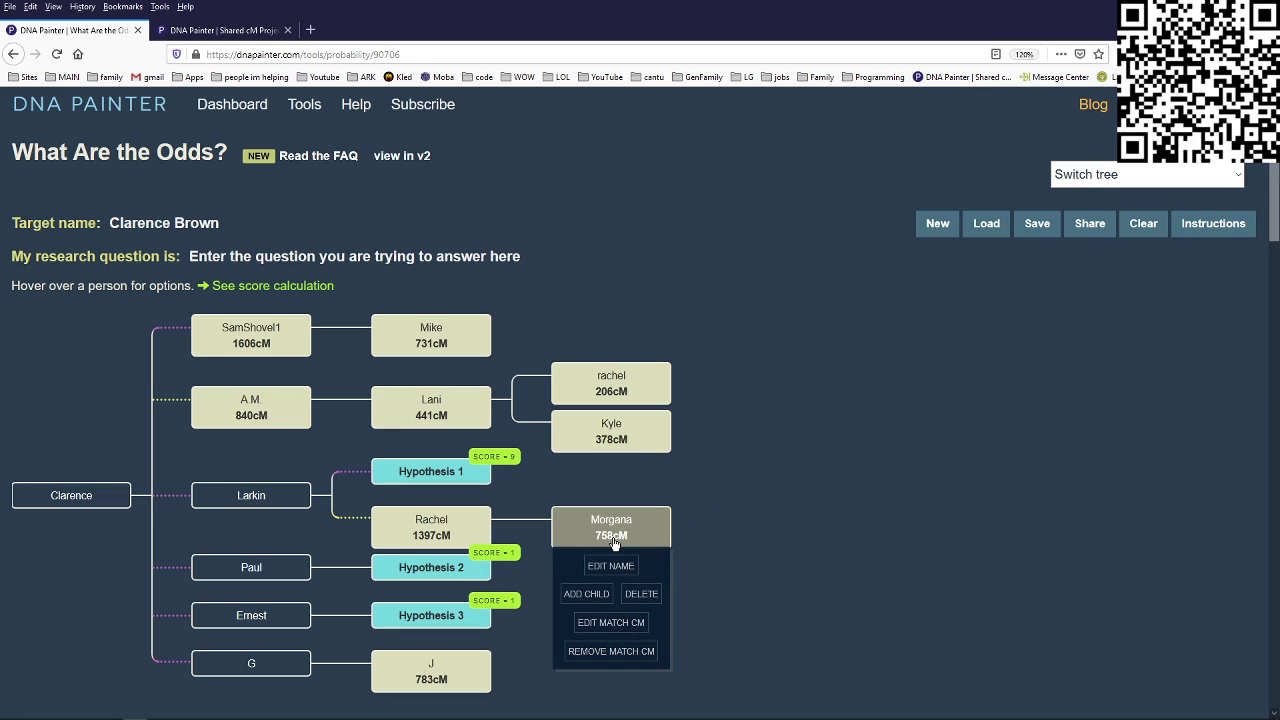
{"action": "mouse_move", "coordinate": [443, 410]}
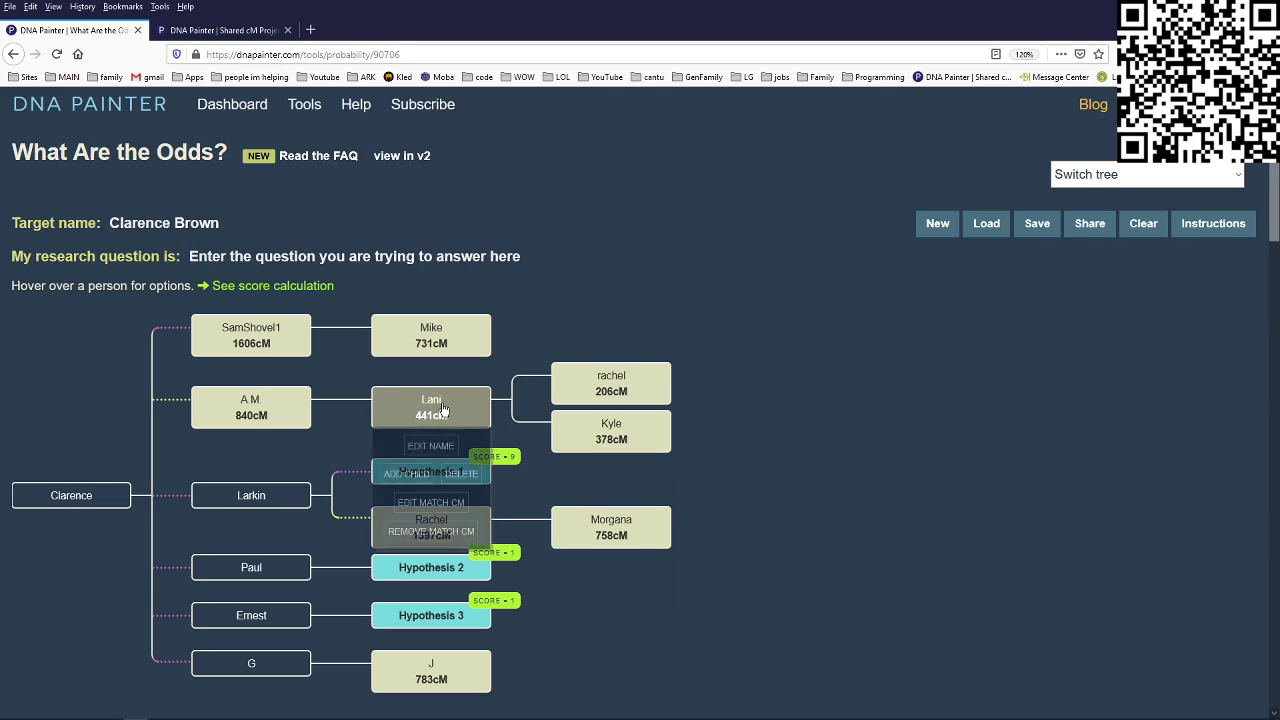
{"action": "mouse_move", "coordinate": [600, 530]}
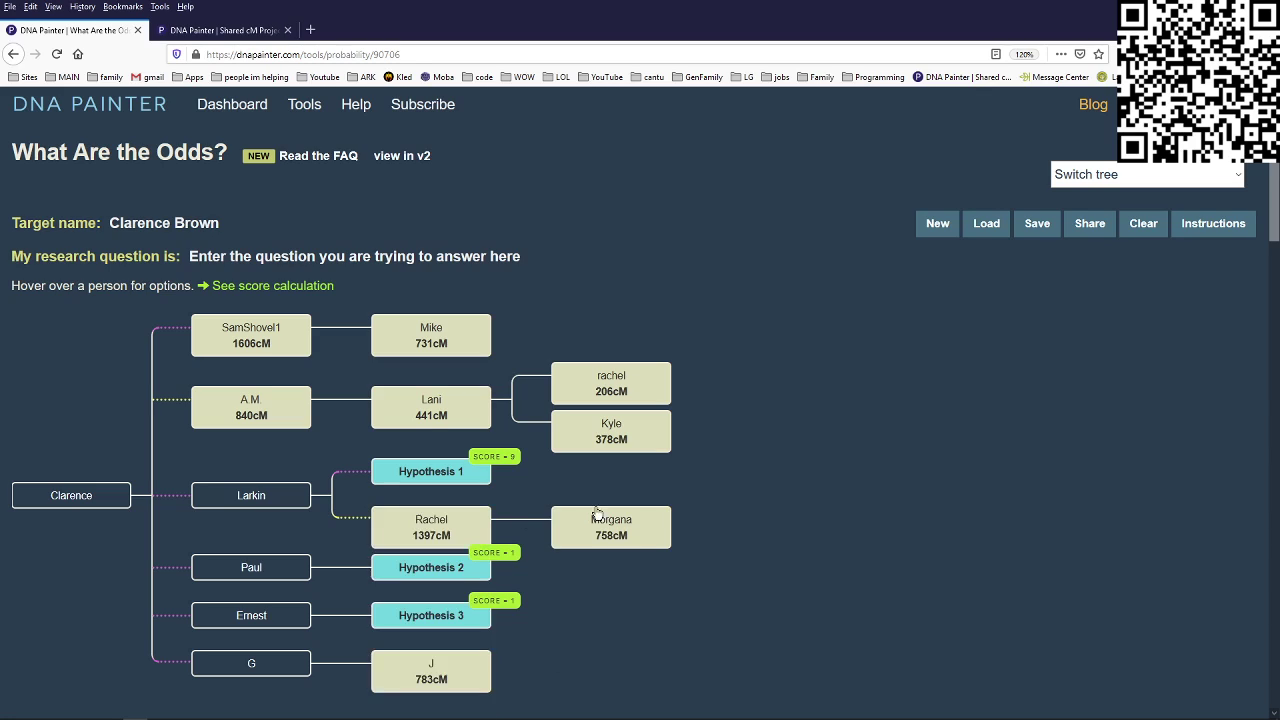
- Change the match amount of Hypothesis 1's half-sibling to 900 cM as a test, and remove the amount again
{"action": "mouse_move", "coordinate": [455, 536]}
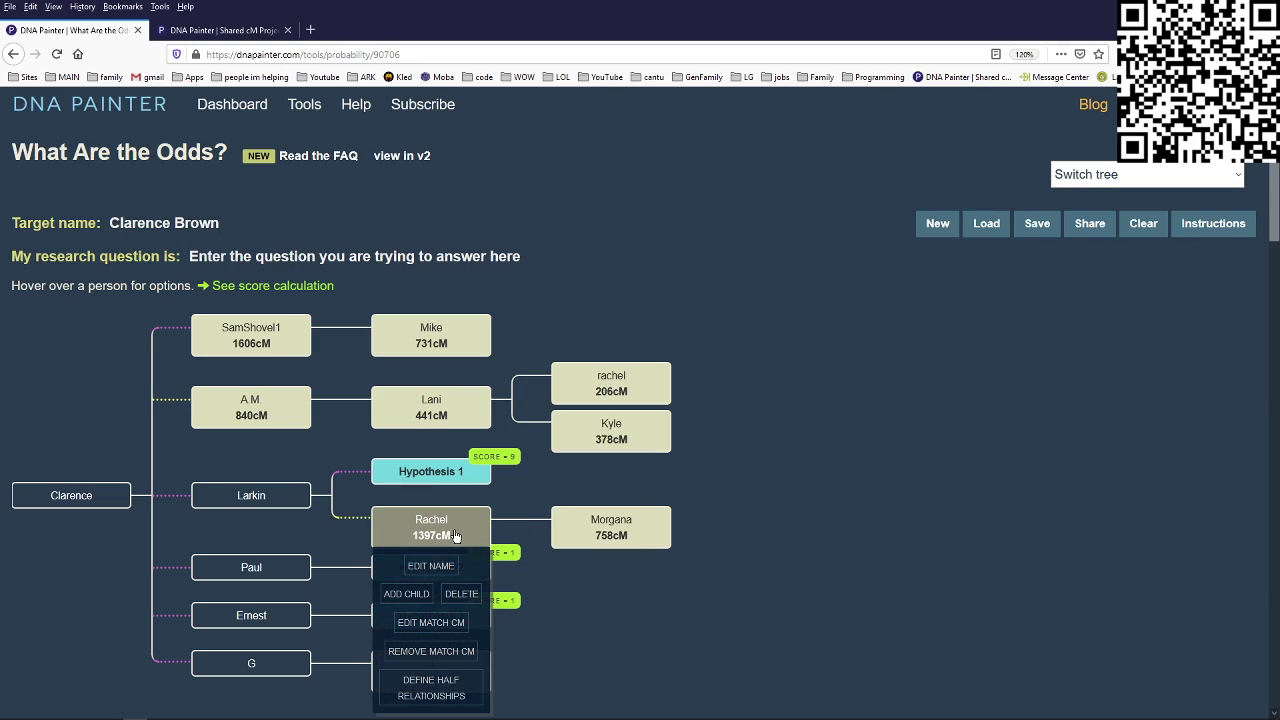
{"action": "left_click", "coordinate": [433, 625]}
{"action": "left_click_drag", "start_coordinate": [444, 583], "coordinate": [353, 582]}
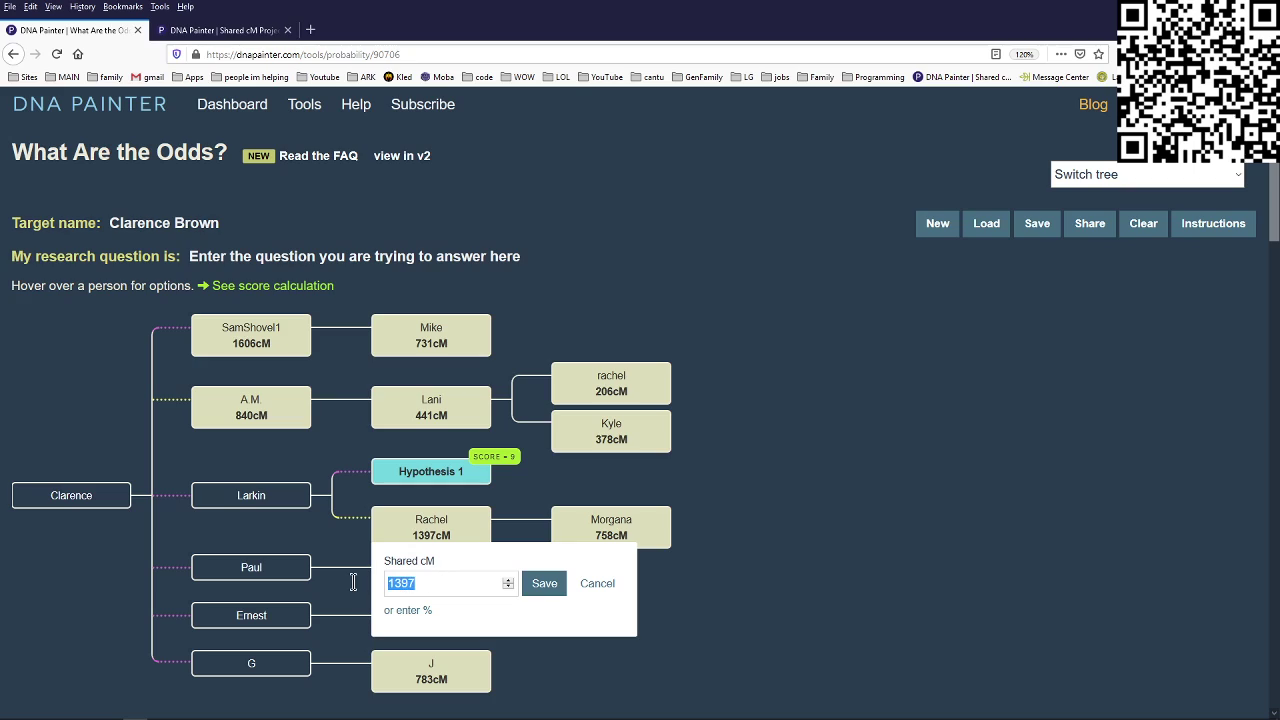
{"action": "type", "text": "1200"}
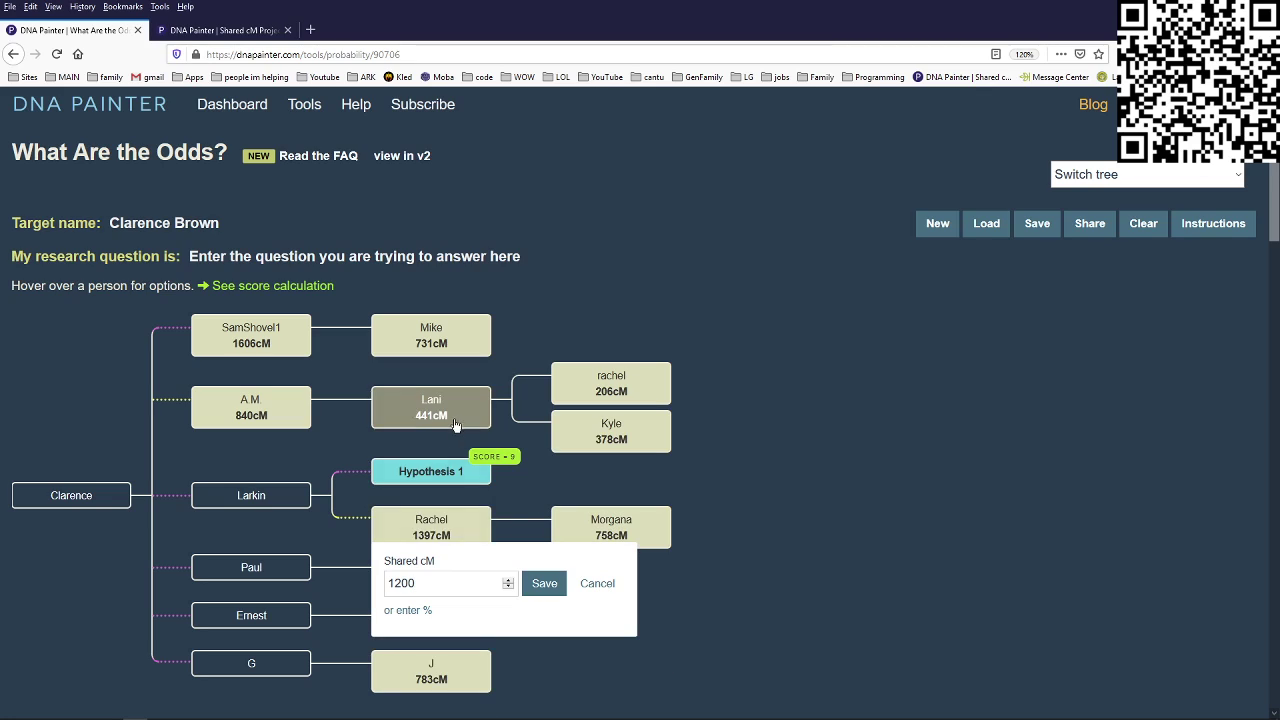
{"action": "left_click_drag", "start_coordinate": [428, 584], "coordinate": [350, 596]}
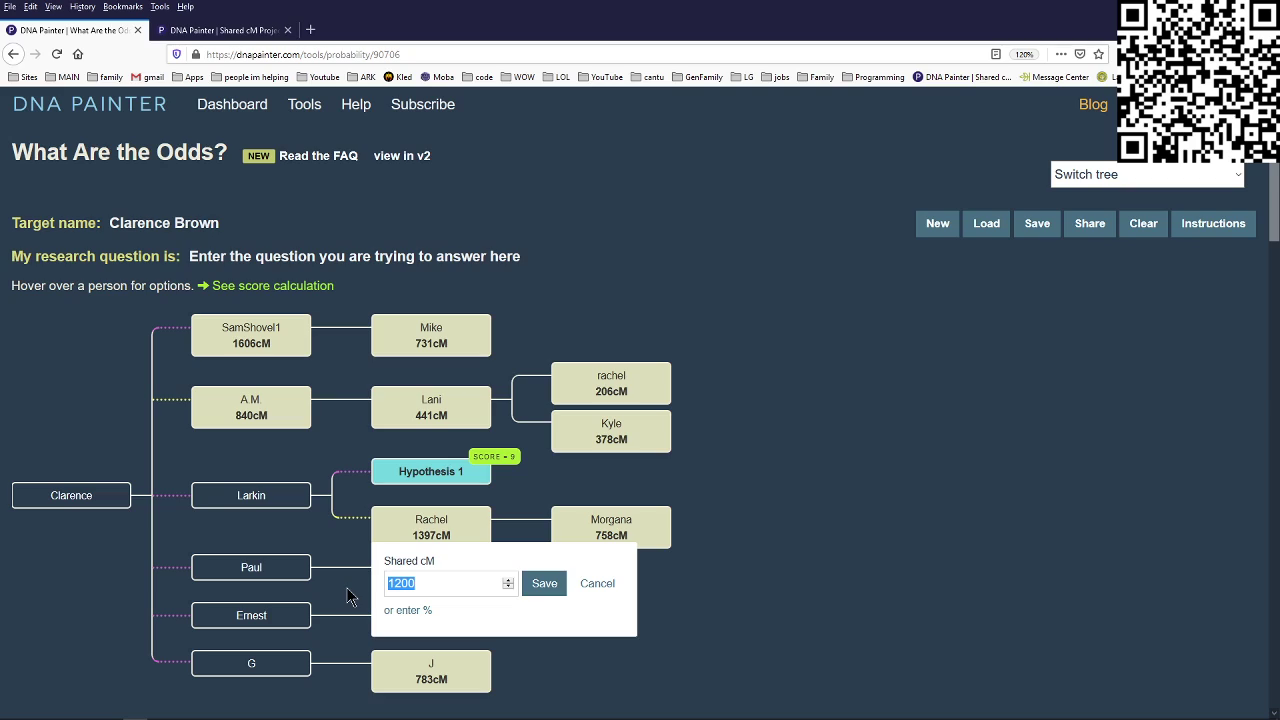
{"action": "type", "text": "900"}
{"action": "left_click", "coordinate": [543, 586]}
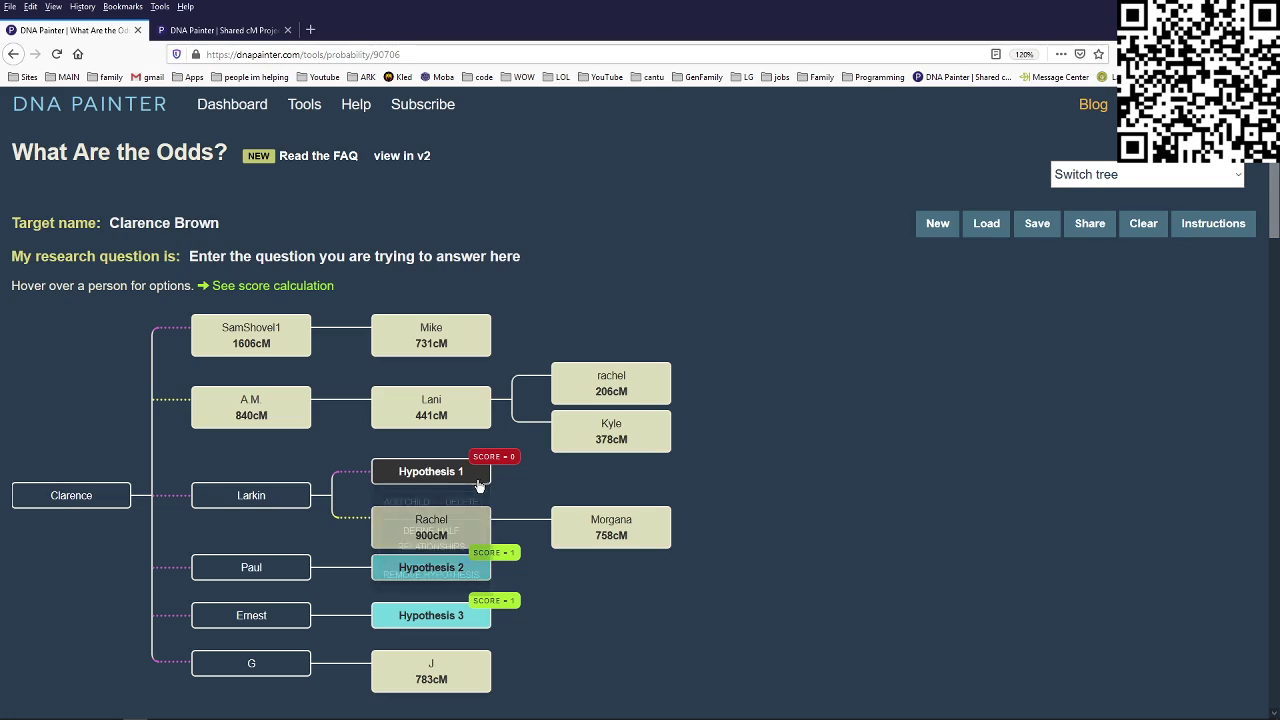
{"action": "mouse_move", "coordinate": [473, 538]}
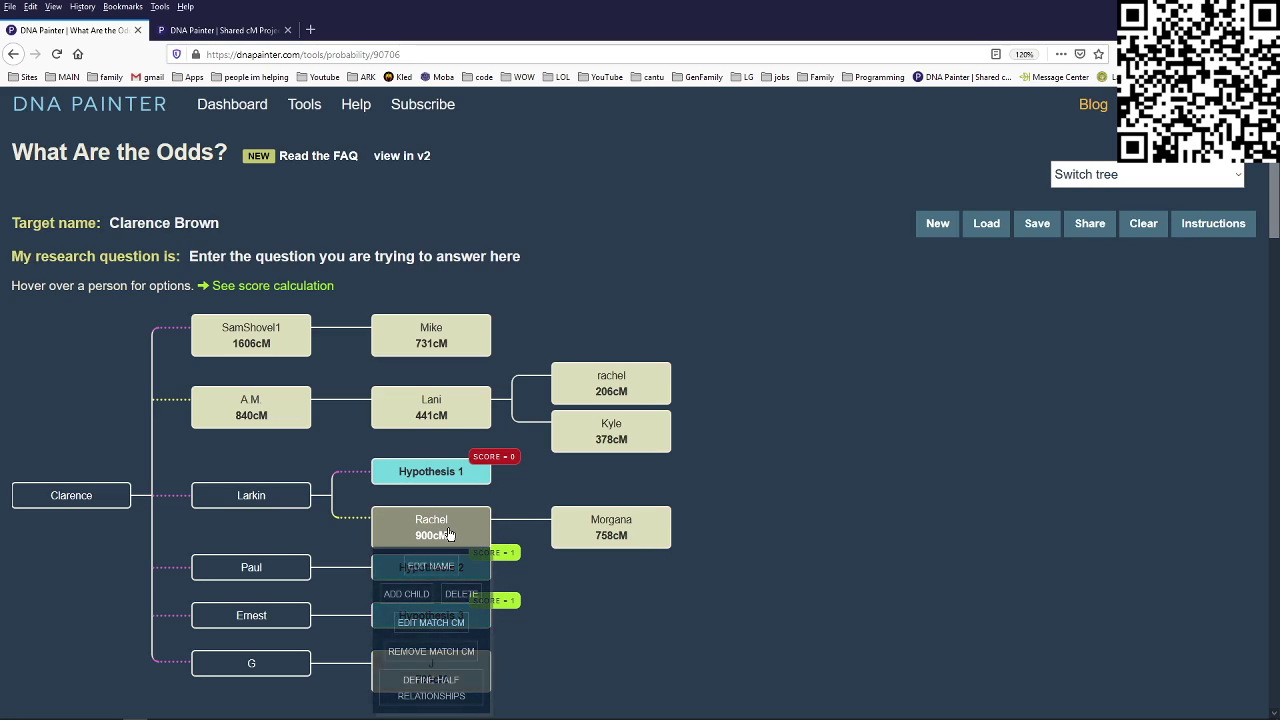
{"action": "left_click", "coordinate": [452, 648]}
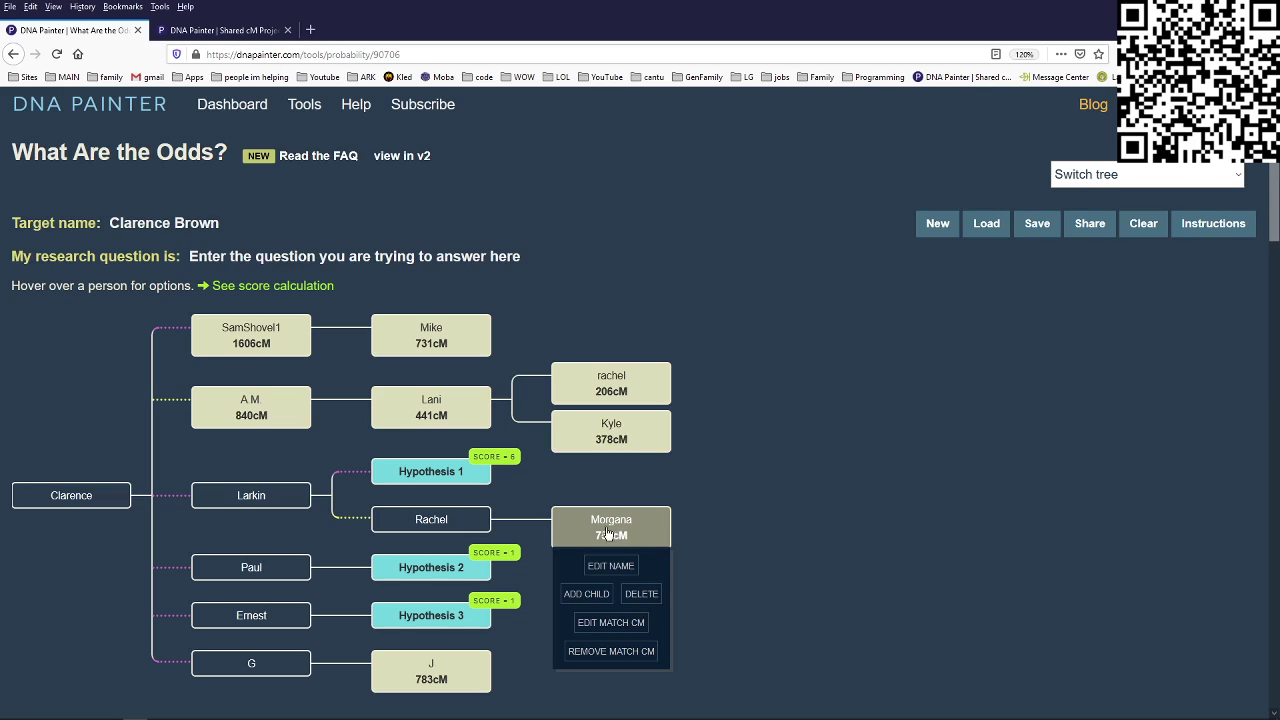
- Review Hypothesis 1's branch, its half-sibling and score against the matches in the 1606 cM and 840 cM branches
{"action": "mouse_move", "coordinate": [438, 524]}
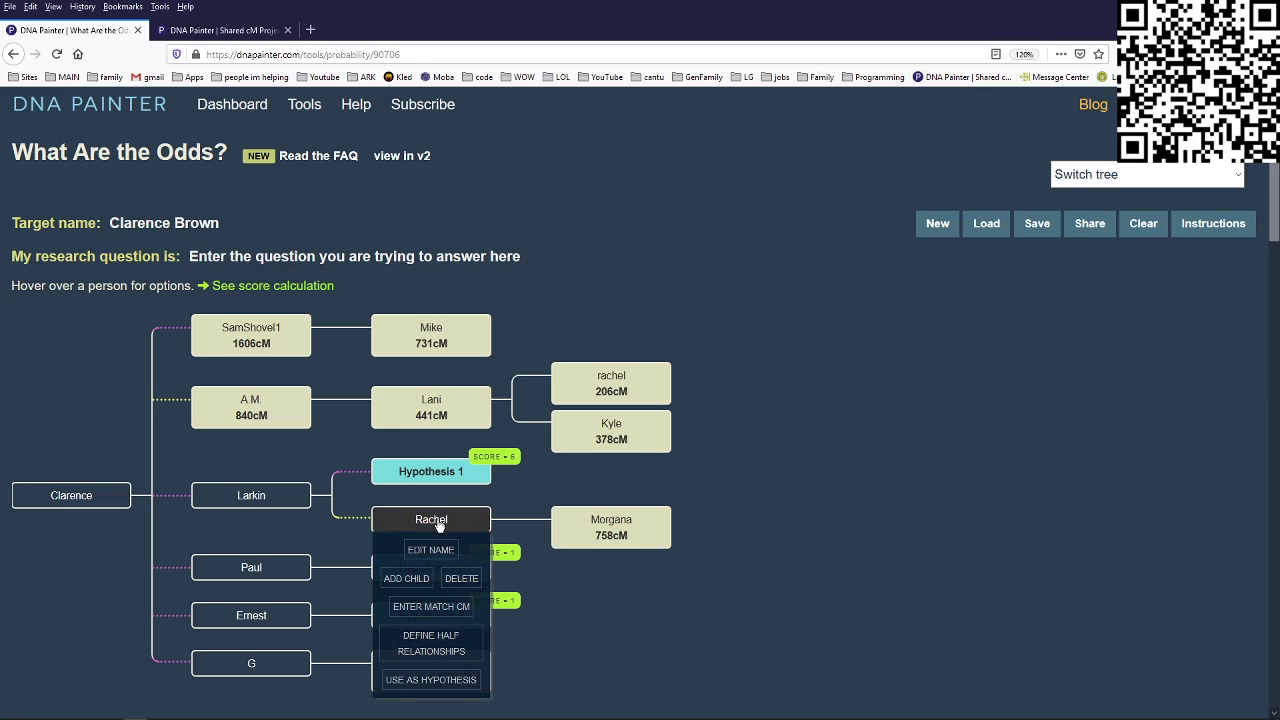
{"action": "mouse_move", "coordinate": [267, 500]}
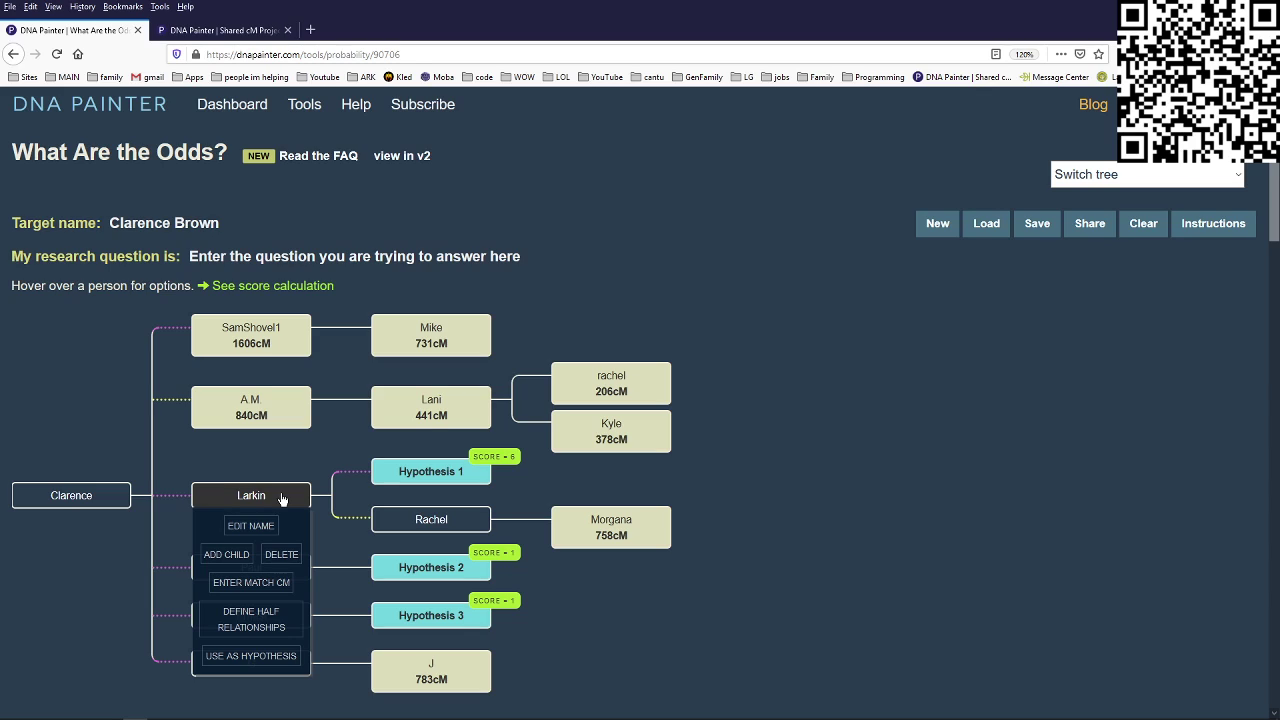
{"action": "mouse_move", "coordinate": [274, 564]}
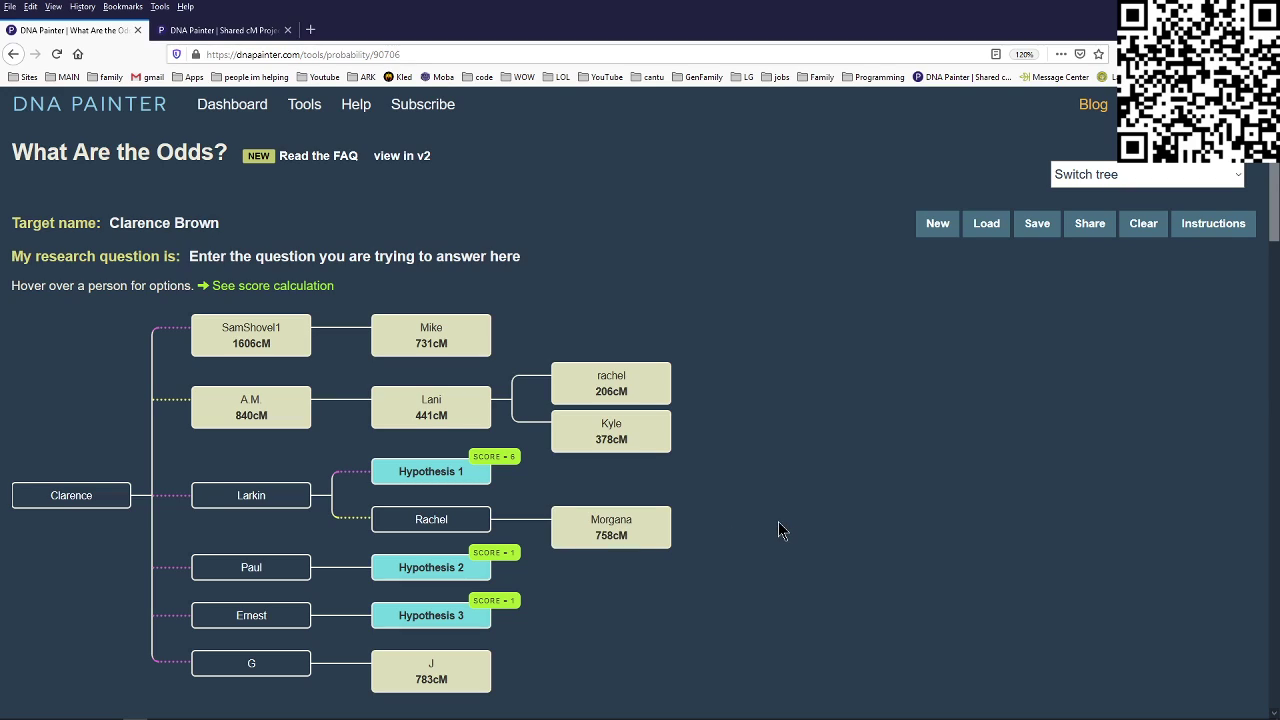
{"action": "mouse_move", "coordinate": [501, 461]}
{"action": "mouse_move", "coordinate": [73, 502]}
{"action": "mouse_move", "coordinate": [277, 339]}
{"action": "mouse_move", "coordinate": [303, 410]}
{"action": "mouse_move", "coordinate": [450, 412]}
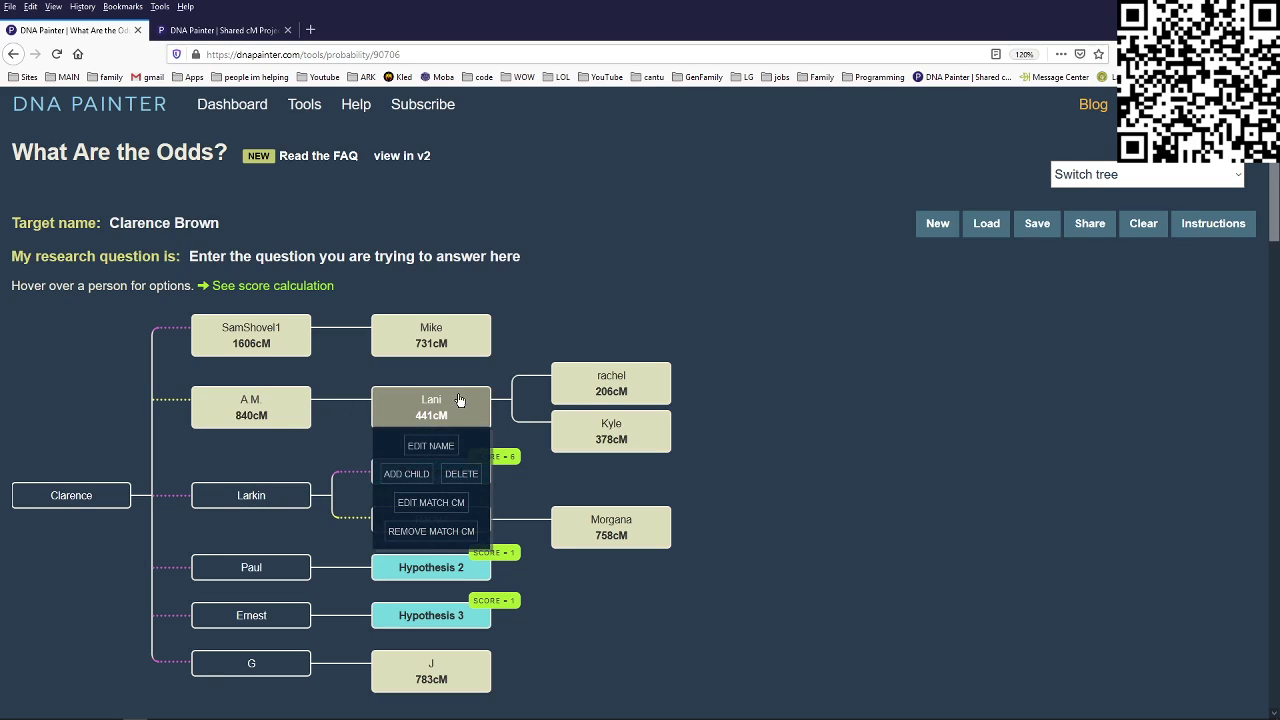
{"action": "mouse_move", "coordinate": [560, 378]}
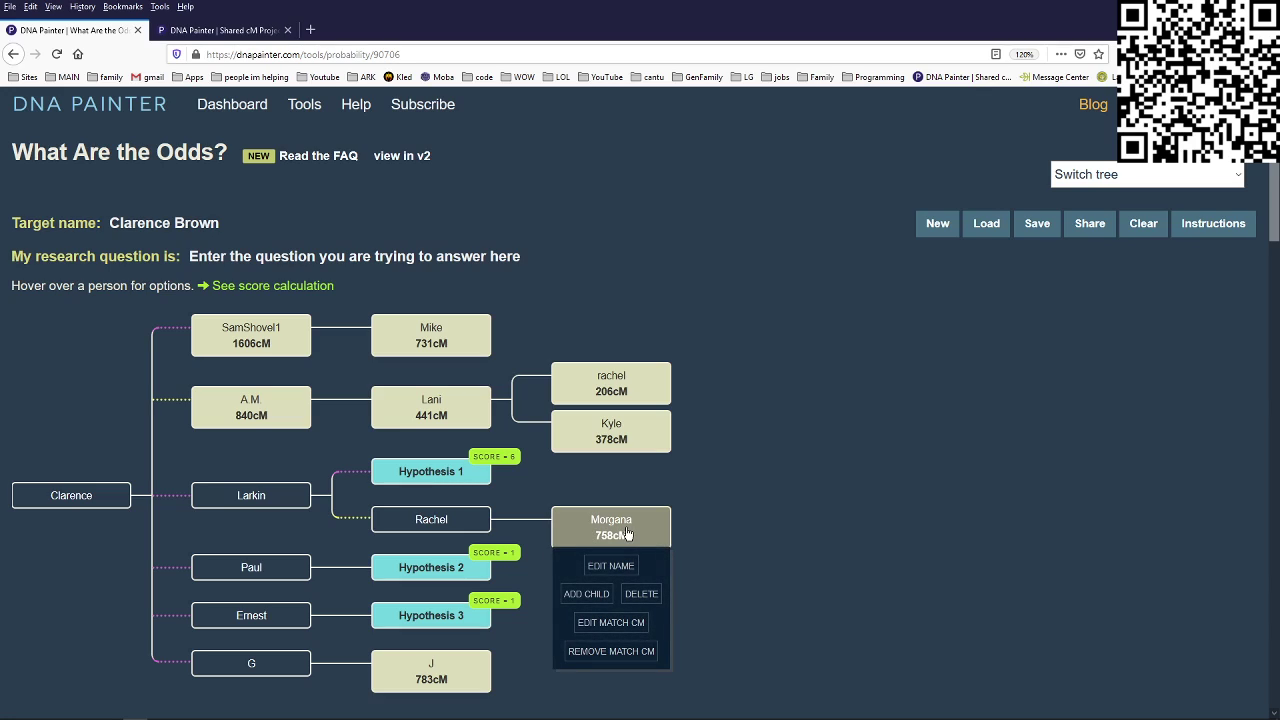
- Add a child to the 758 cM match and set the child's match amount to 450 cM
{"action": "left_click", "coordinate": [590, 596]}
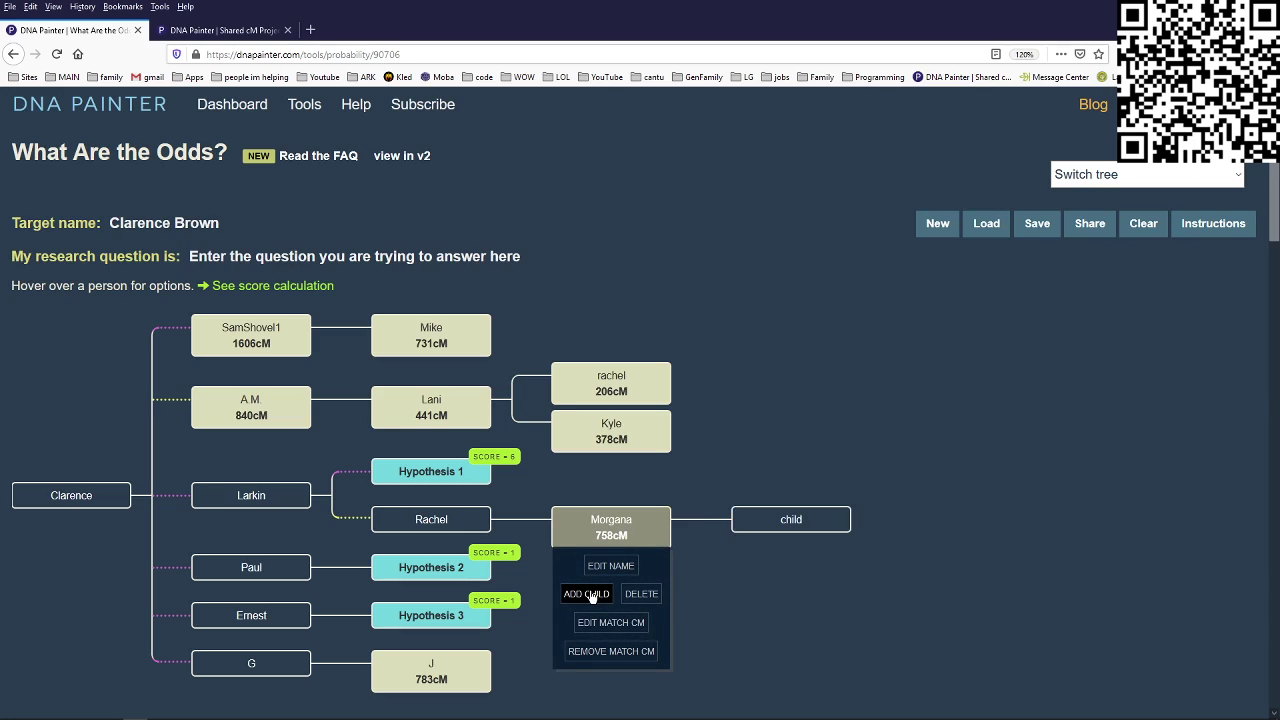
{"action": "left_click", "coordinate": [775, 518]}
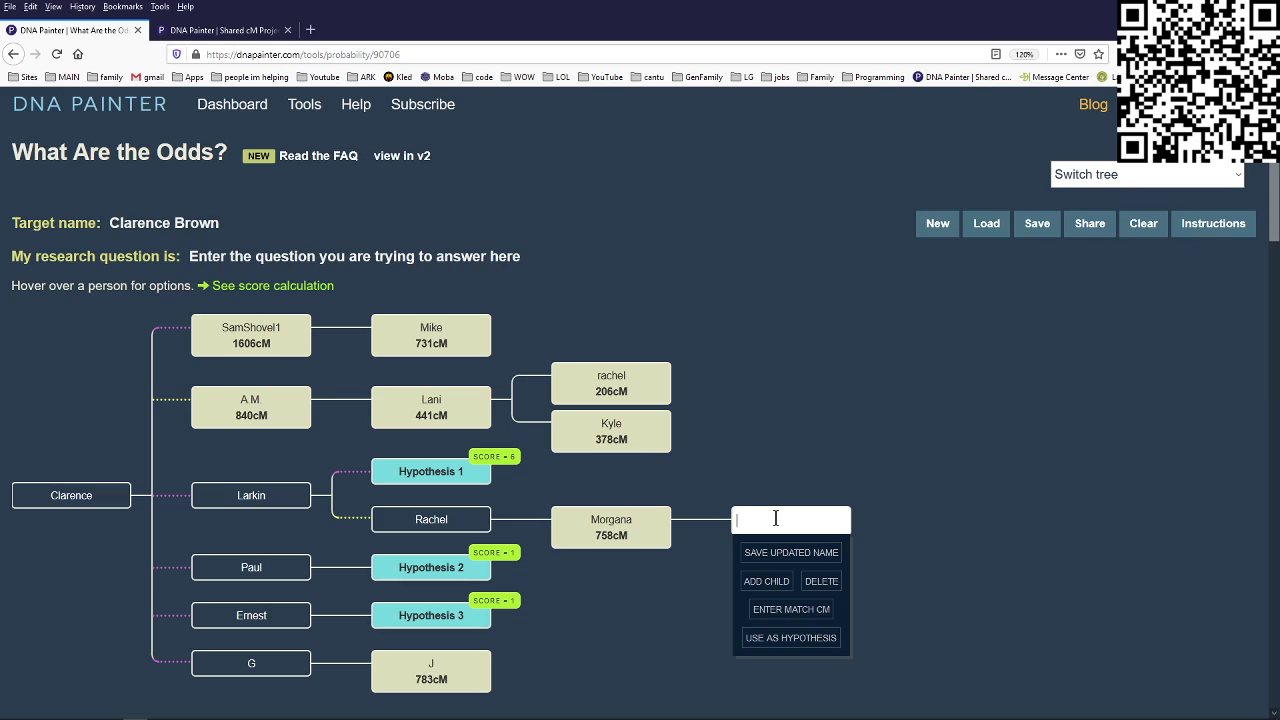
{"action": "mouse_move", "coordinate": [821, 520]}
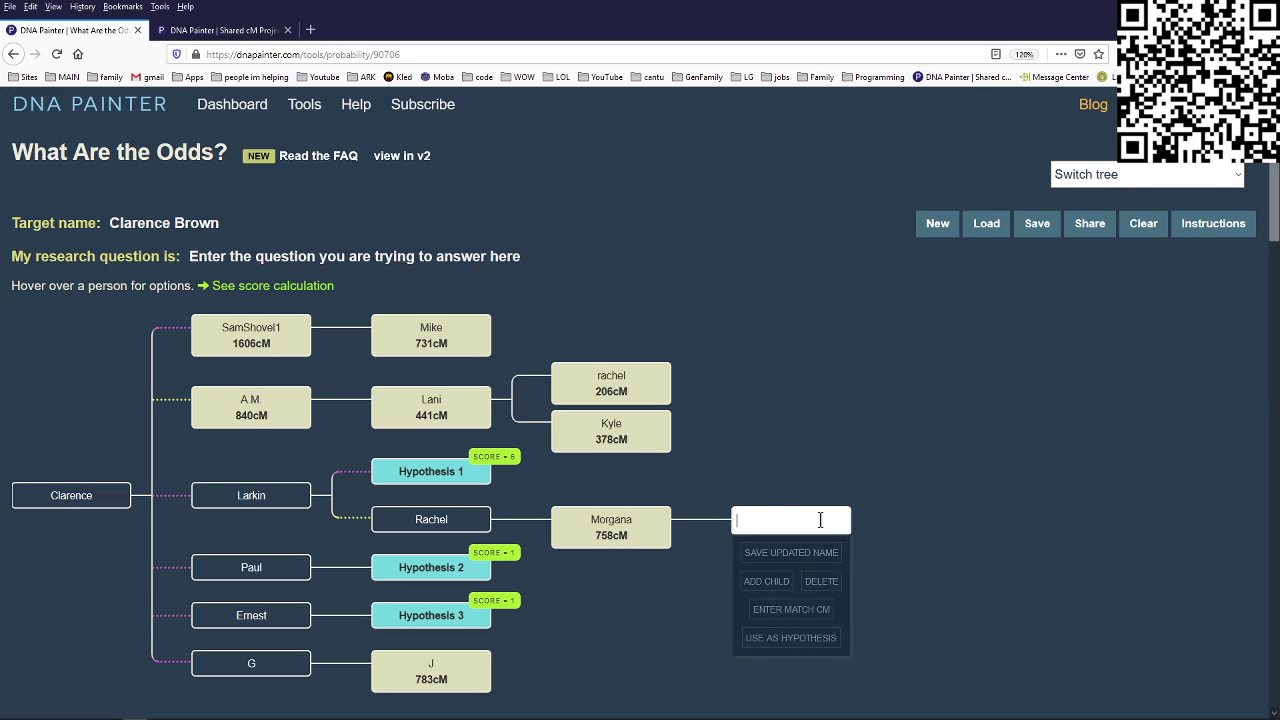
{"action": "left_click", "coordinate": [797, 608]}
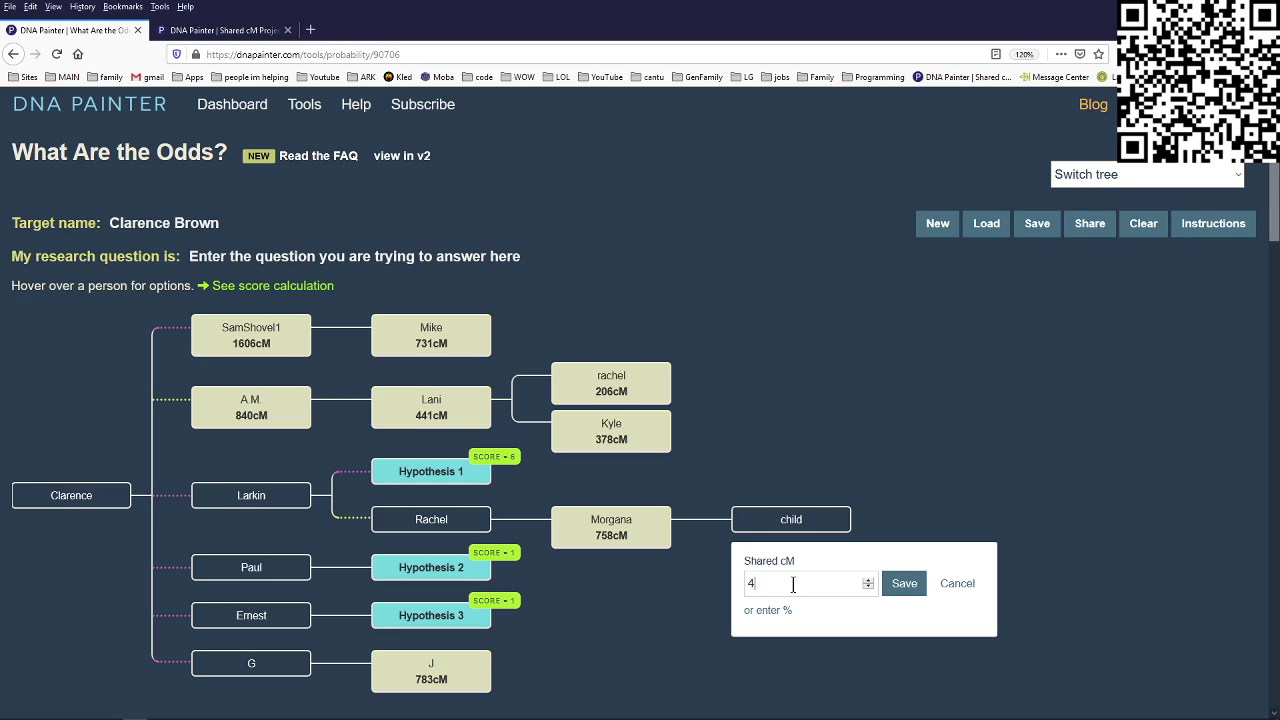
{"action": "left_click", "coordinate": [904, 584]}
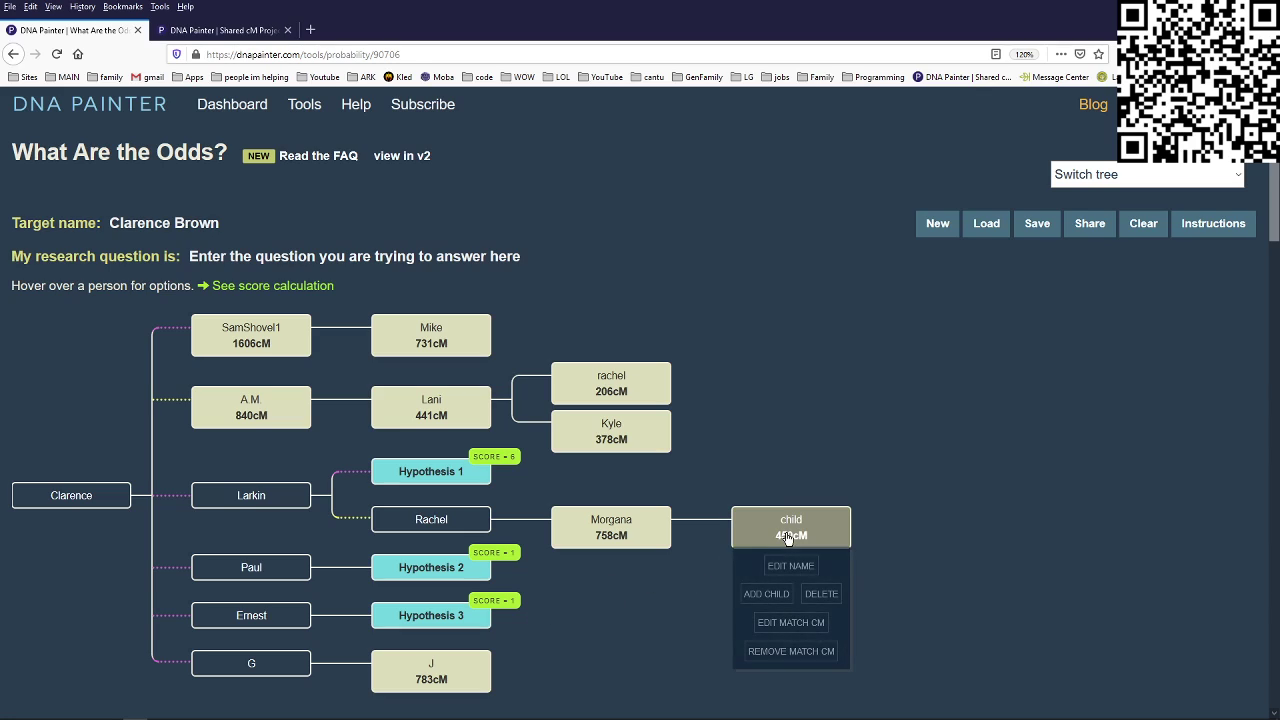
{"action": "mouse_move", "coordinate": [620, 538]}
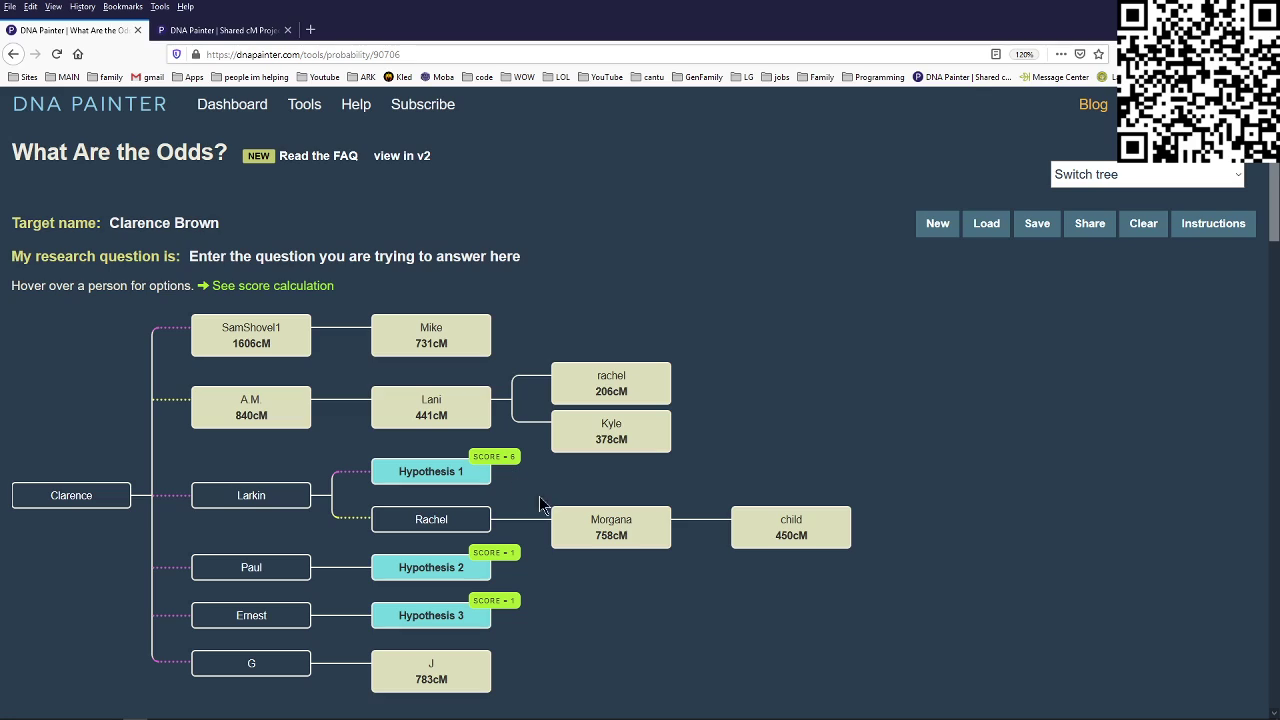
- Set the match amount of Hypothesis 1's half-sibling to 1600 cM as a test, and remove the amount again
{"action": "left_click", "coordinate": [457, 529]}
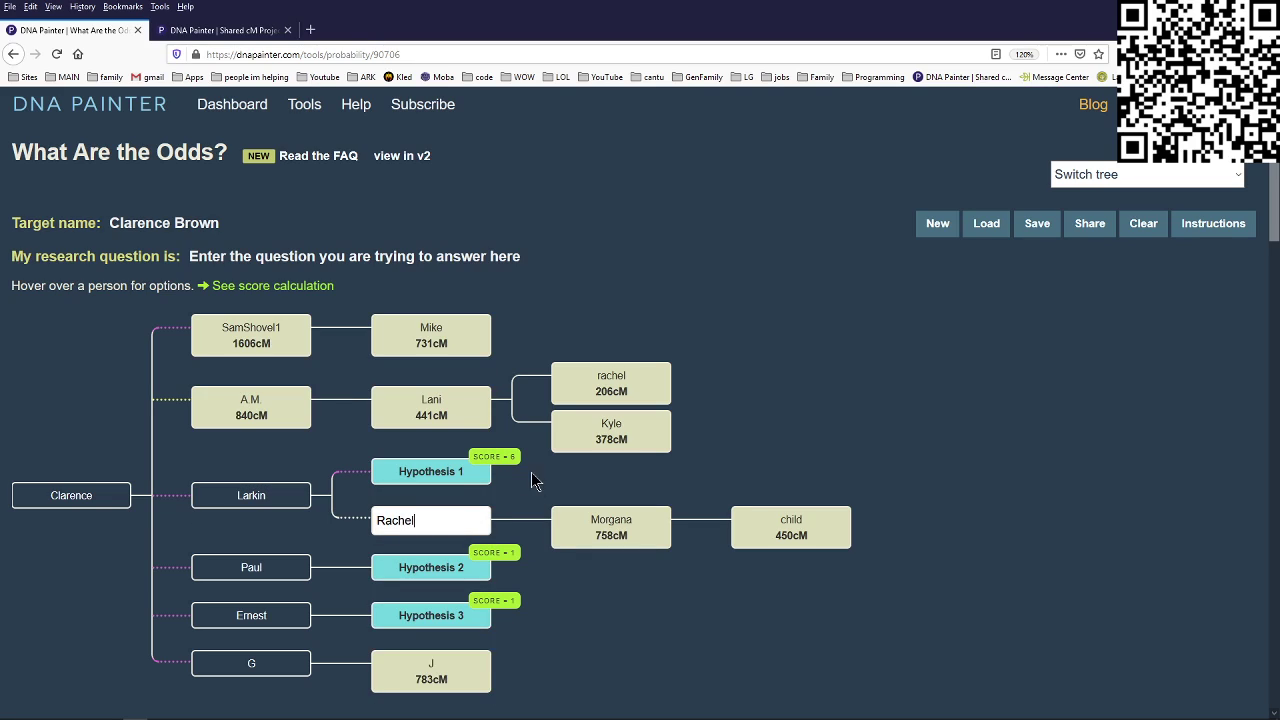
{"action": "mouse_move", "coordinate": [415, 681]}
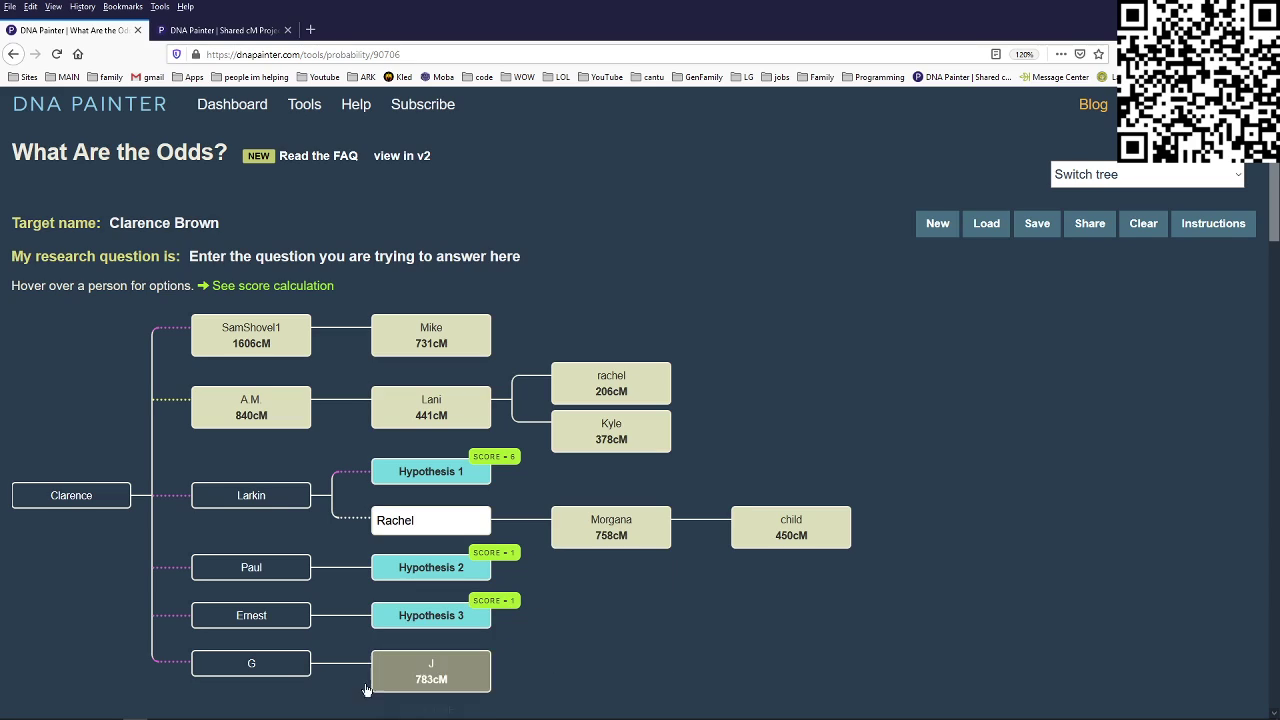
{"action": "mouse_move", "coordinate": [278, 512]}
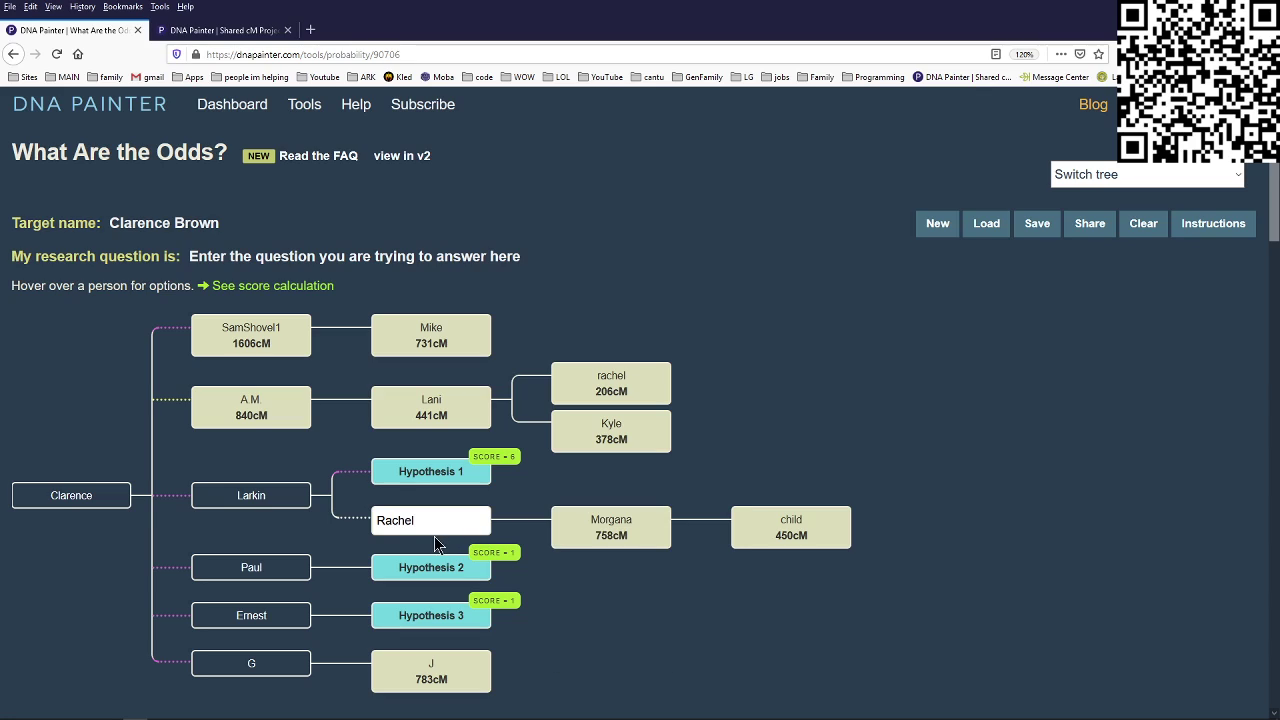
{"action": "left_click", "coordinate": [760, 457]}
{"action": "mouse_move", "coordinate": [458, 527]}
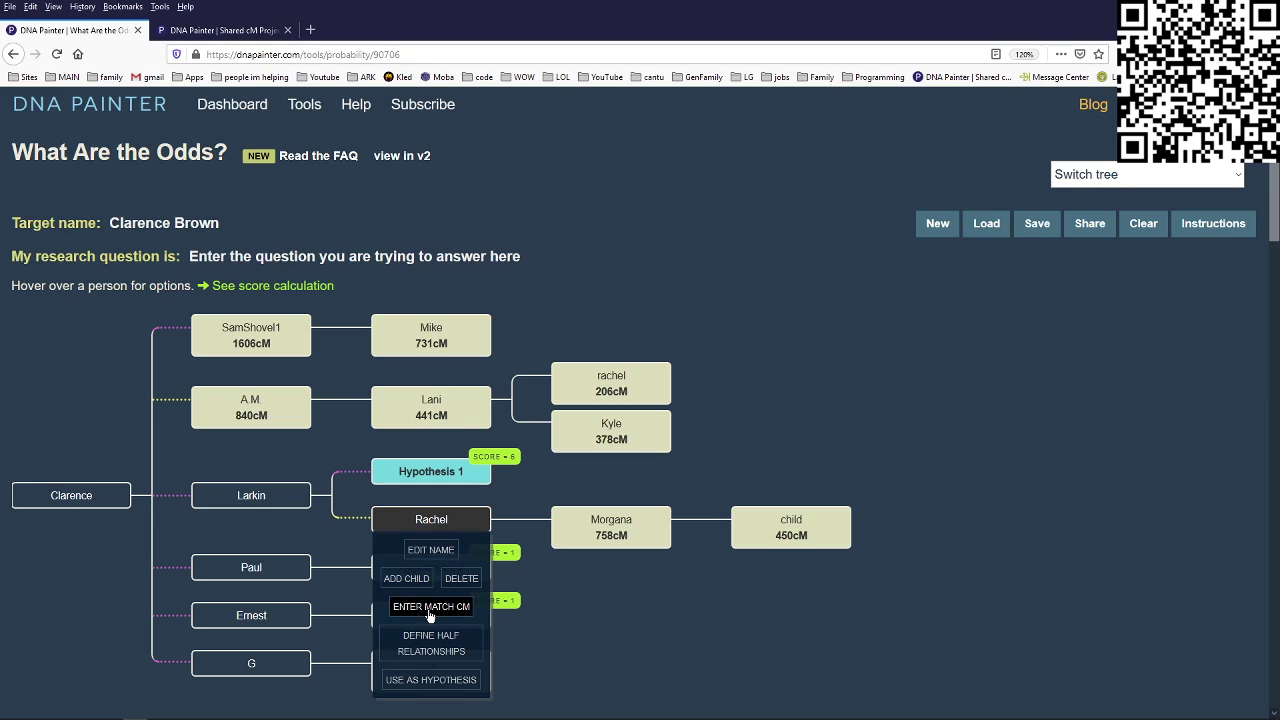
{"action": "left_click", "coordinate": [430, 607]}
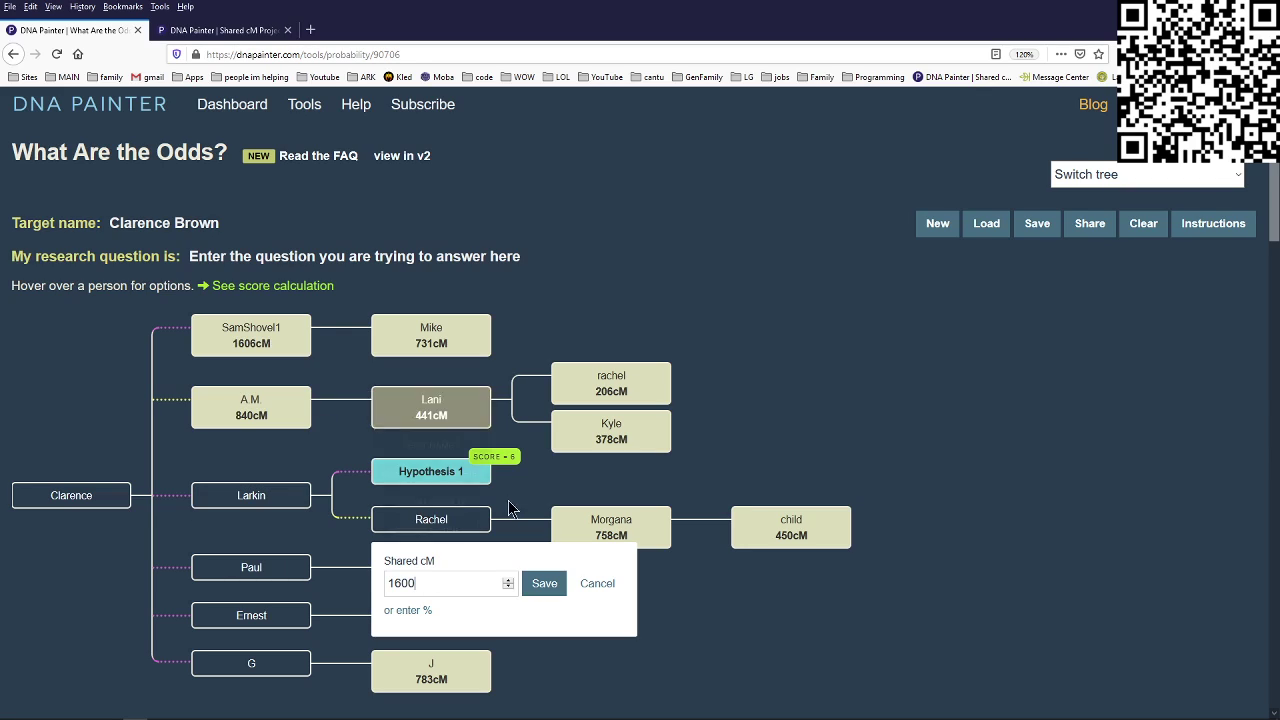
{"action": "left_click", "coordinate": [544, 583]}
{"action": "mouse_move", "coordinate": [293, 355]}
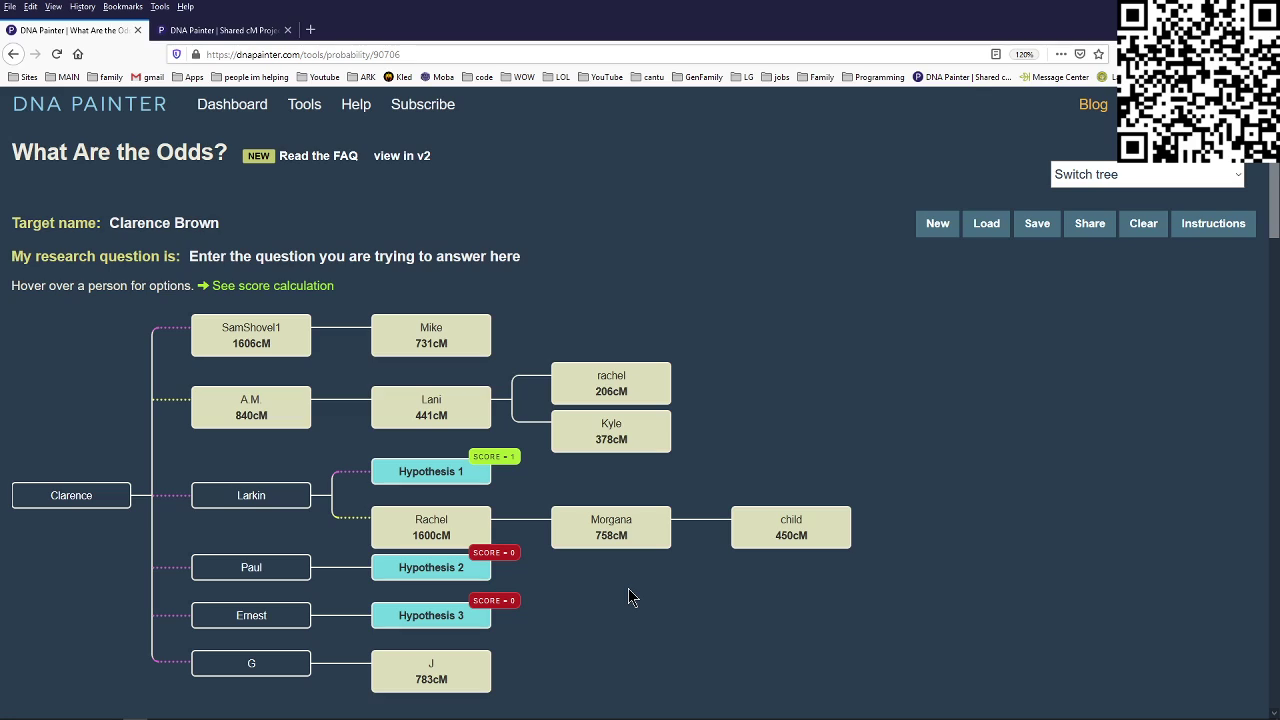
{"action": "mouse_move", "coordinate": [430, 530]}
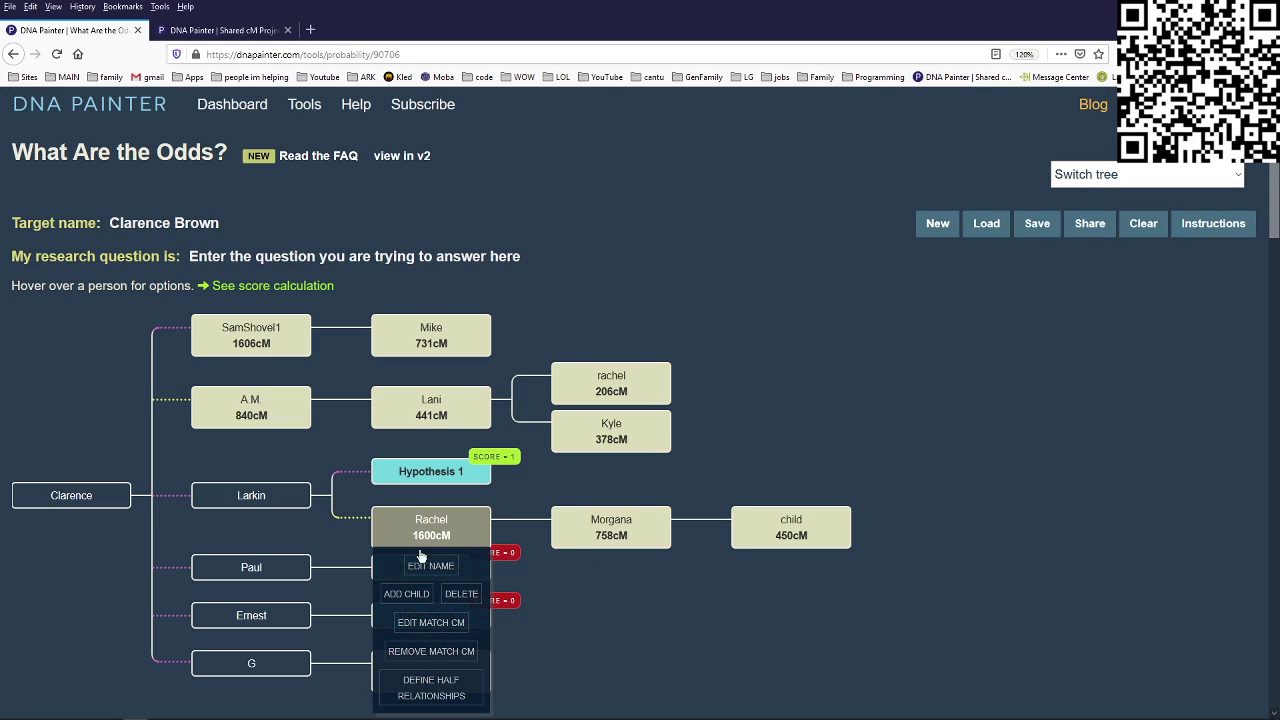
{"action": "left_click", "coordinate": [444, 658]}
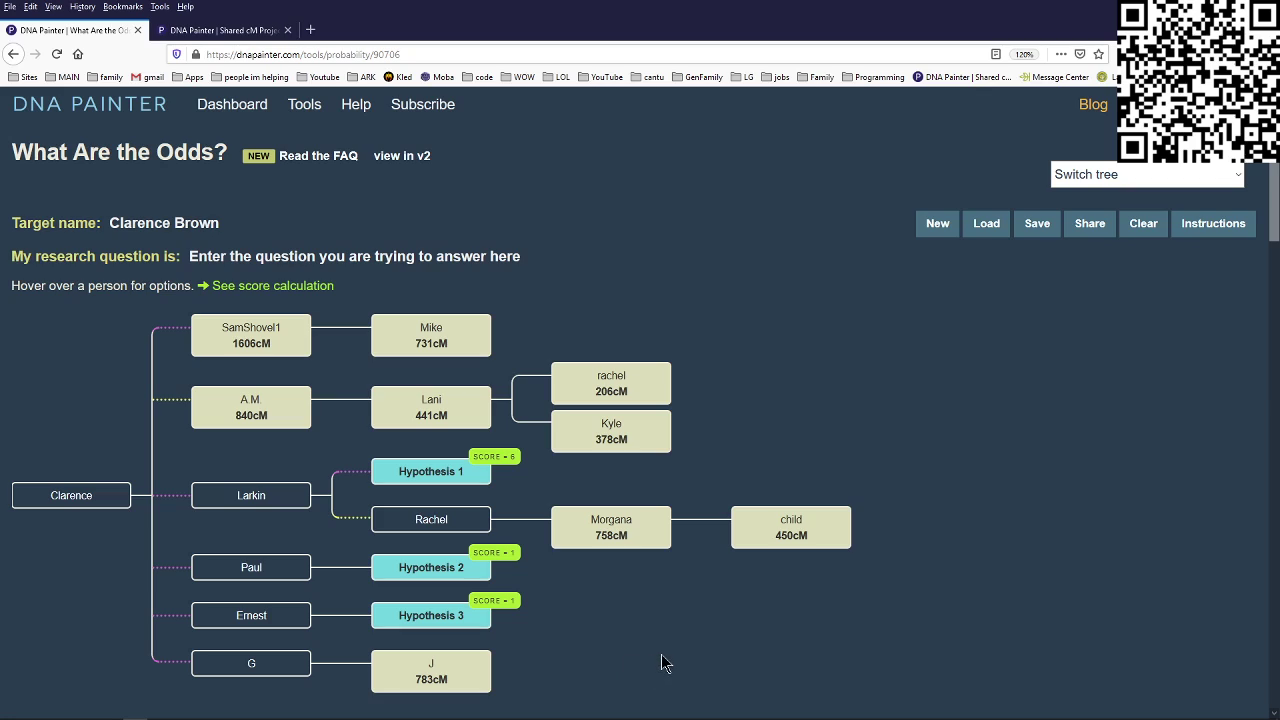
- Remove the match amount from the child of the 758 cM match
{"action": "mouse_move", "coordinate": [762, 590]}
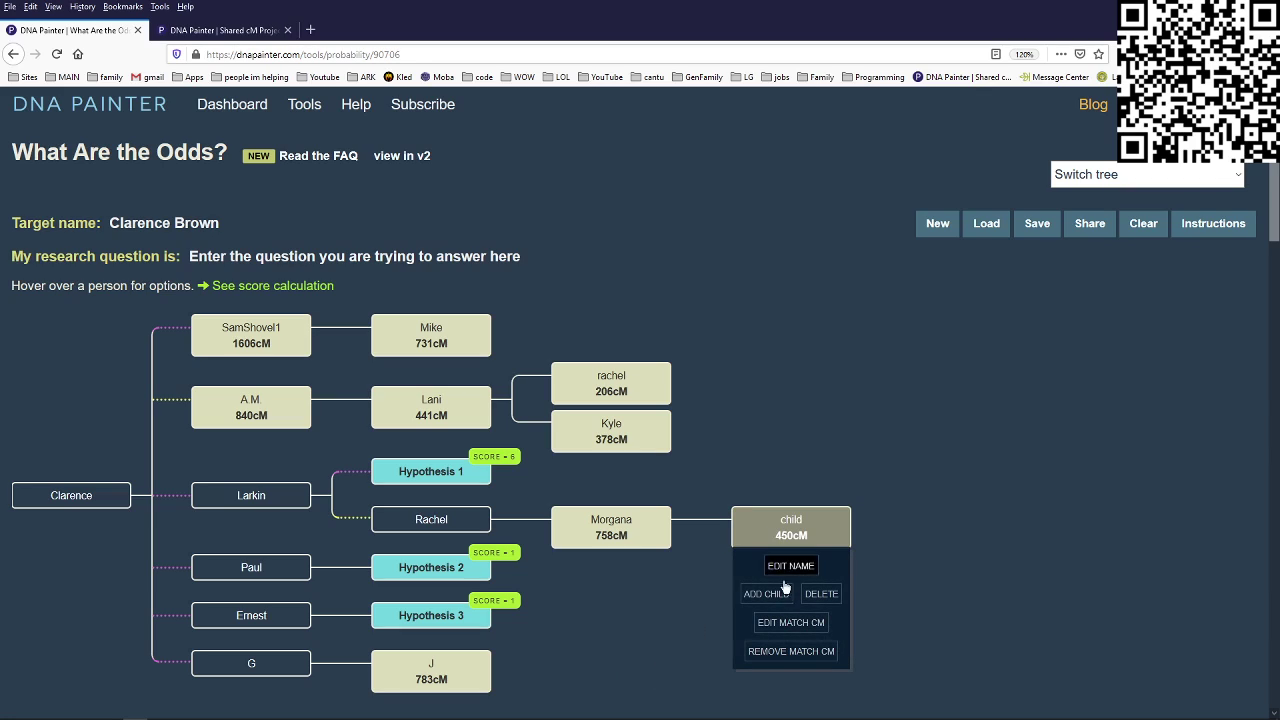
{"action": "left_click", "coordinate": [787, 652]}
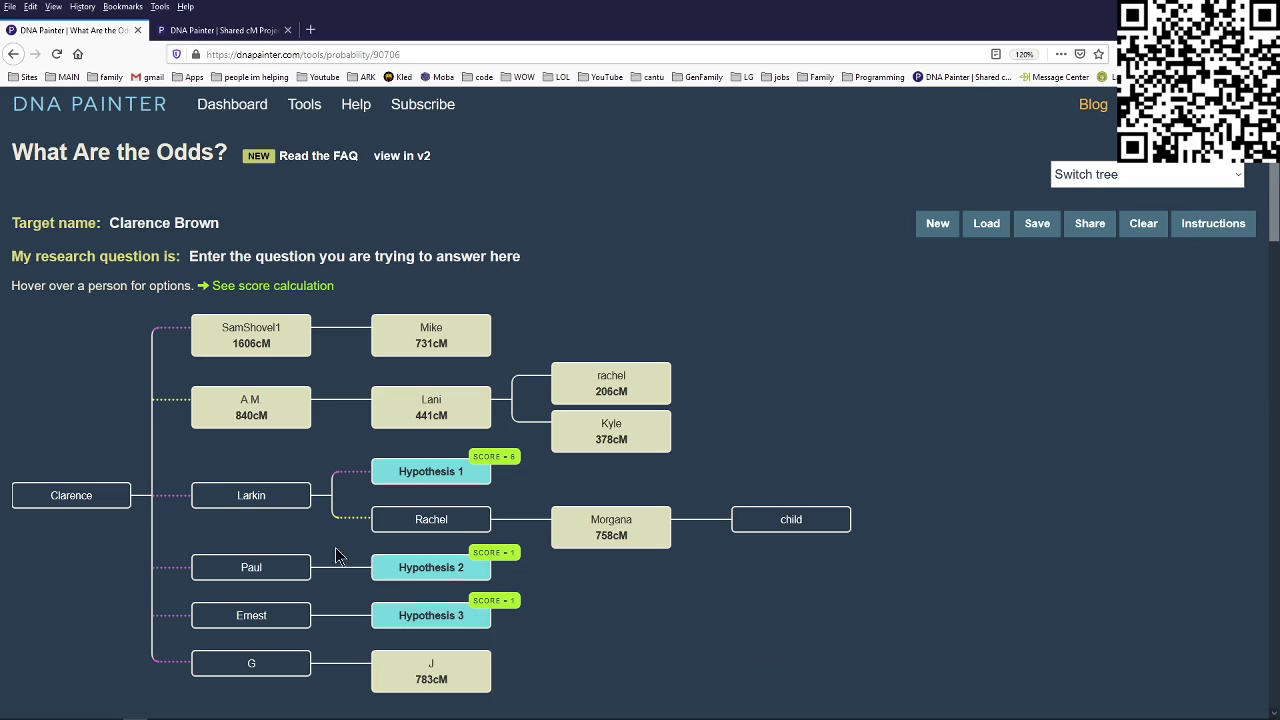
{"action": "mouse_move", "coordinate": [303, 508]}
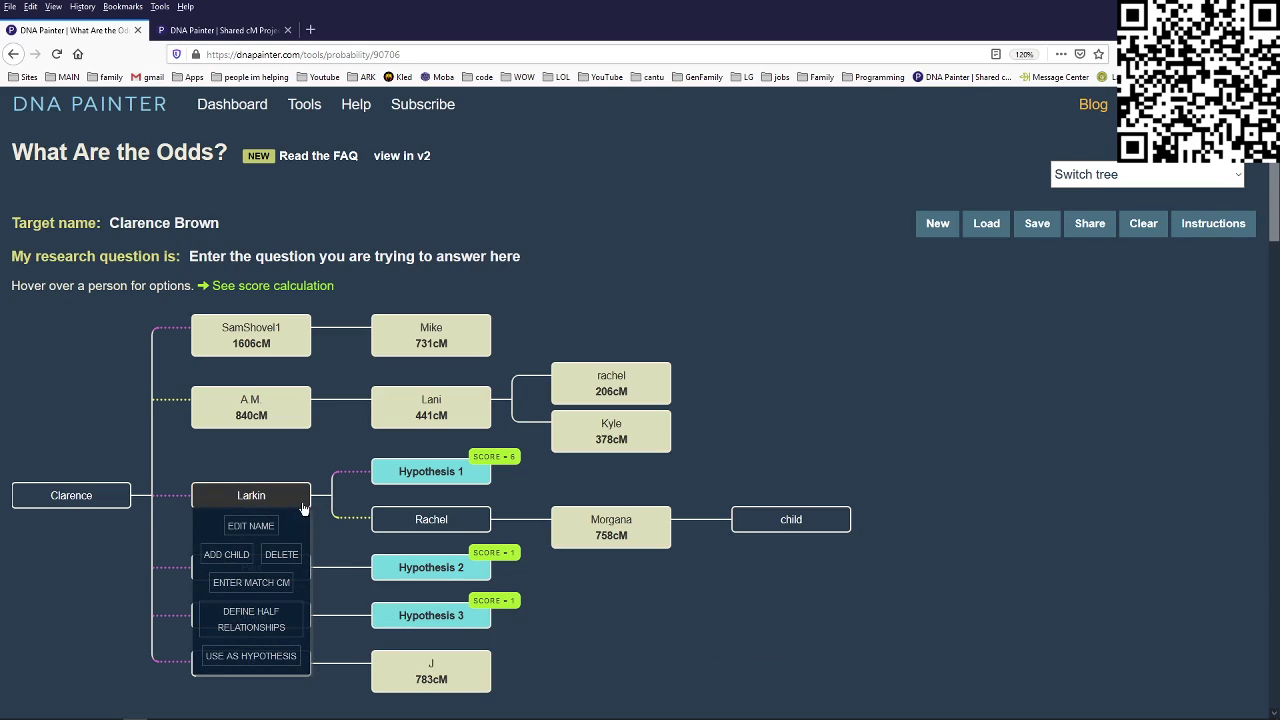
{"action": "mouse_move", "coordinate": [301, 498]}
{"action": "mouse_move", "coordinate": [306, 570]}
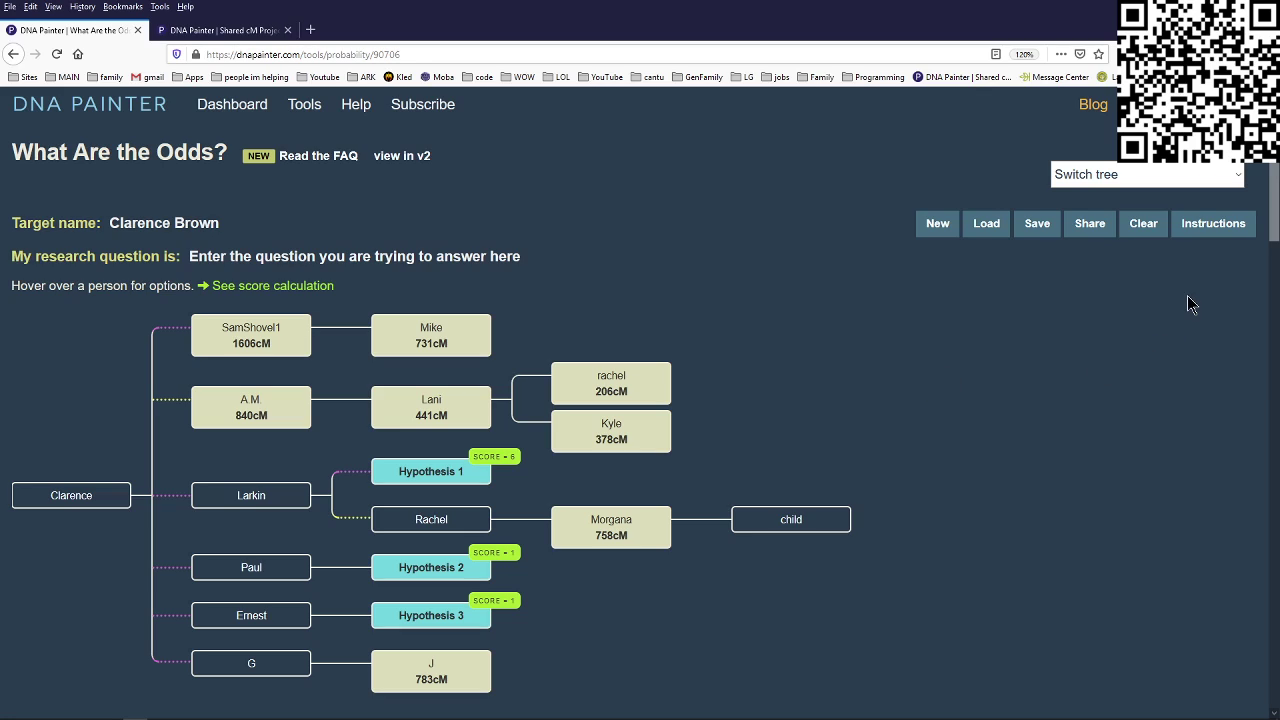
- Switch to the last saved probability tree in the list and review its two branches
{"action": "left_click", "coordinate": [1238, 177]}
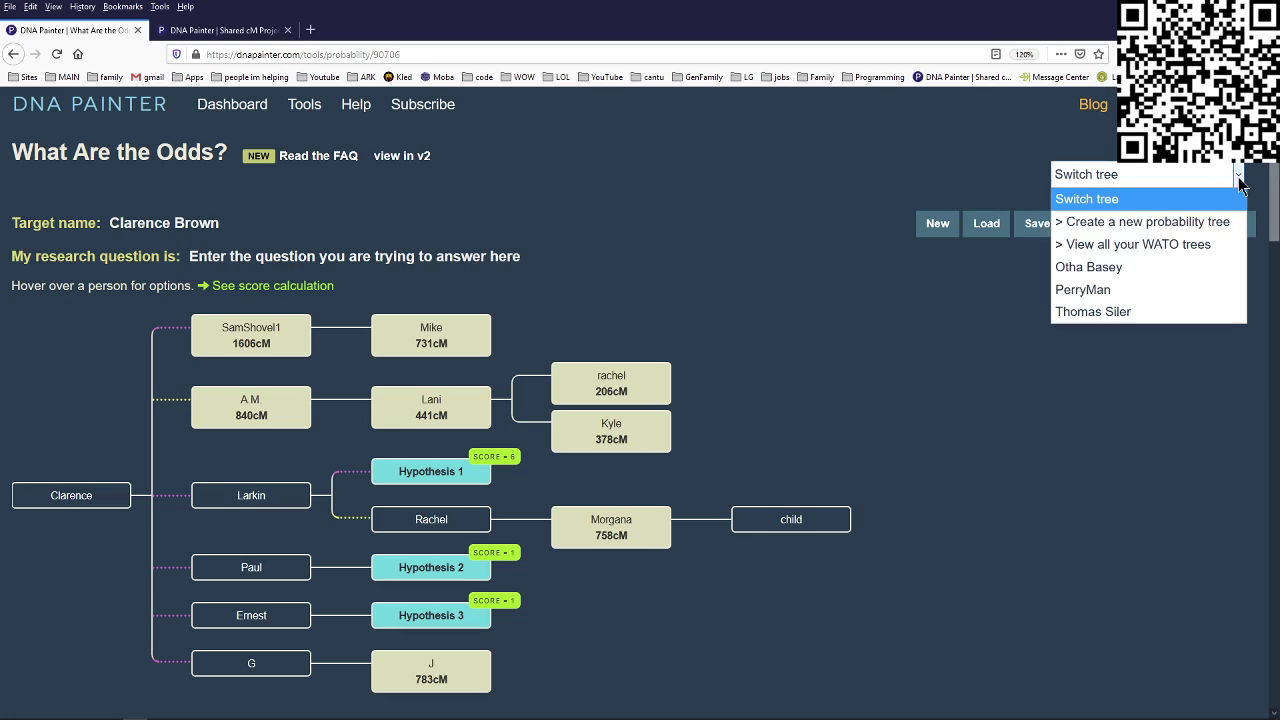
{"action": "left_click", "coordinate": [1130, 311]}
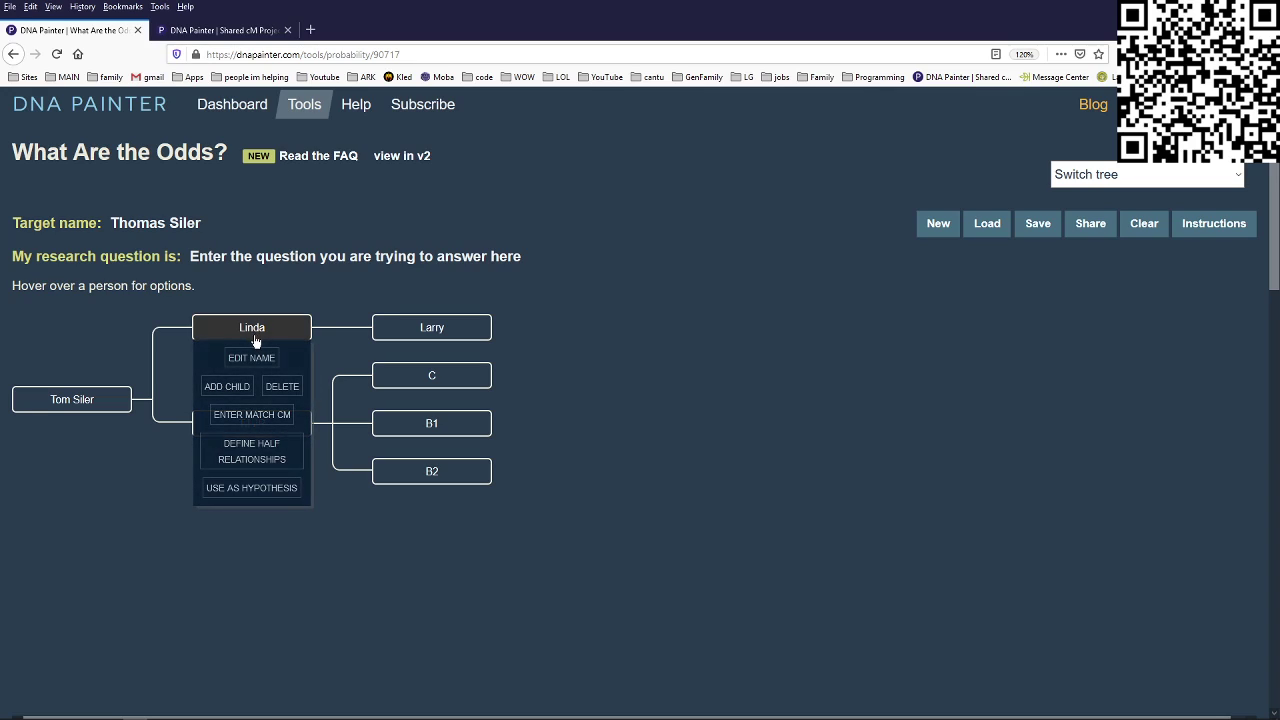
{"action": "mouse_move", "coordinate": [246, 343]}
{"action": "mouse_move", "coordinate": [106, 400]}
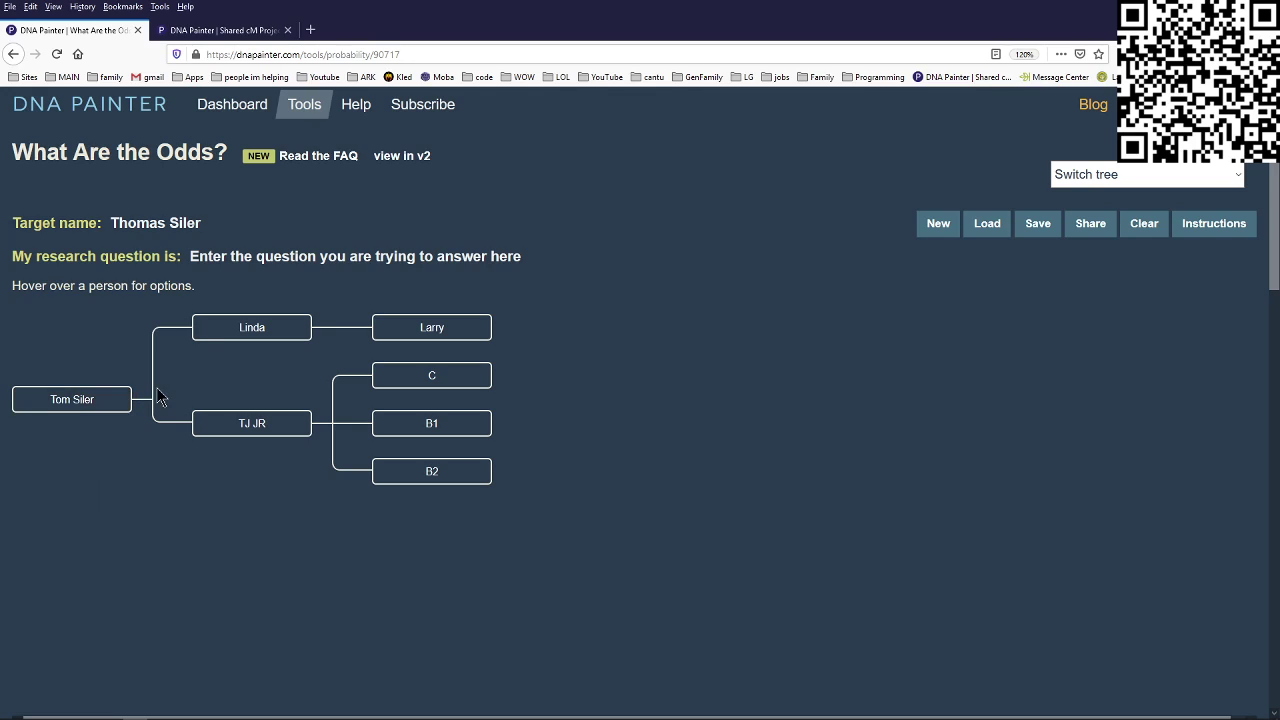
{"action": "mouse_move", "coordinate": [267, 425]}
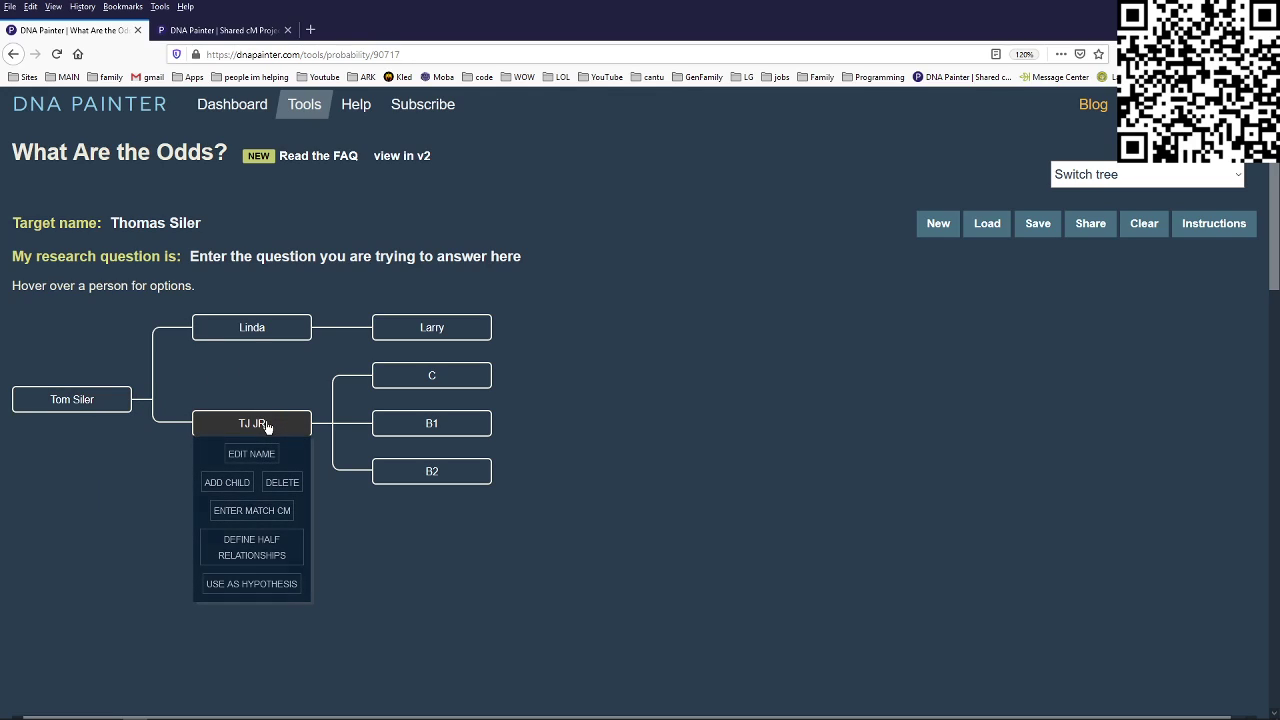
{"action": "mouse_move", "coordinate": [437, 375]}
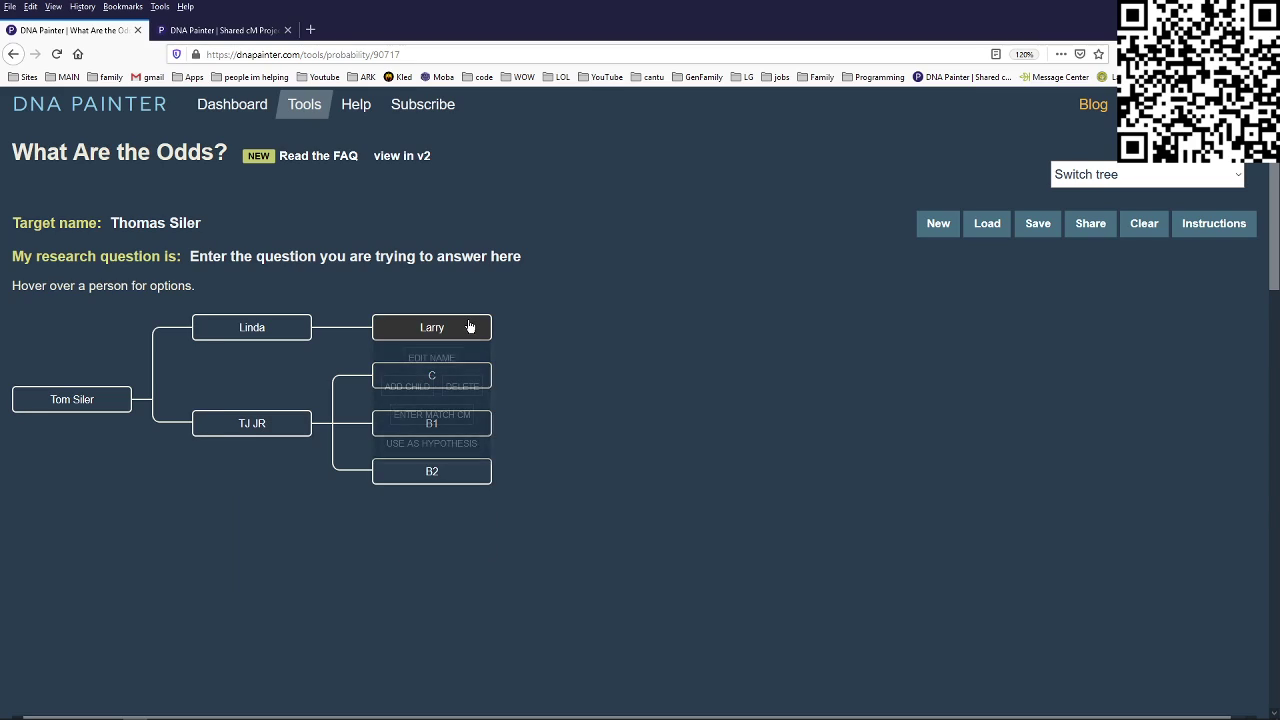
{"action": "mouse_move", "coordinate": [288, 340]}
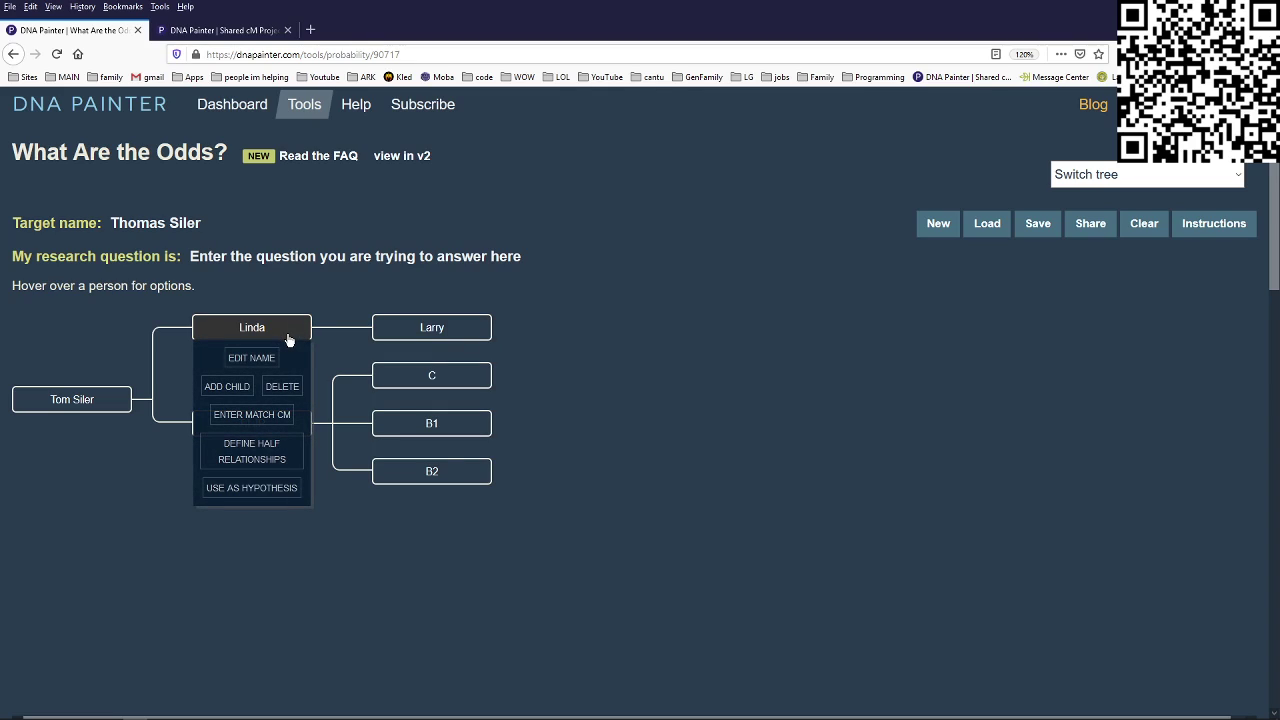
{"action": "mouse_move", "coordinate": [391, 344]}
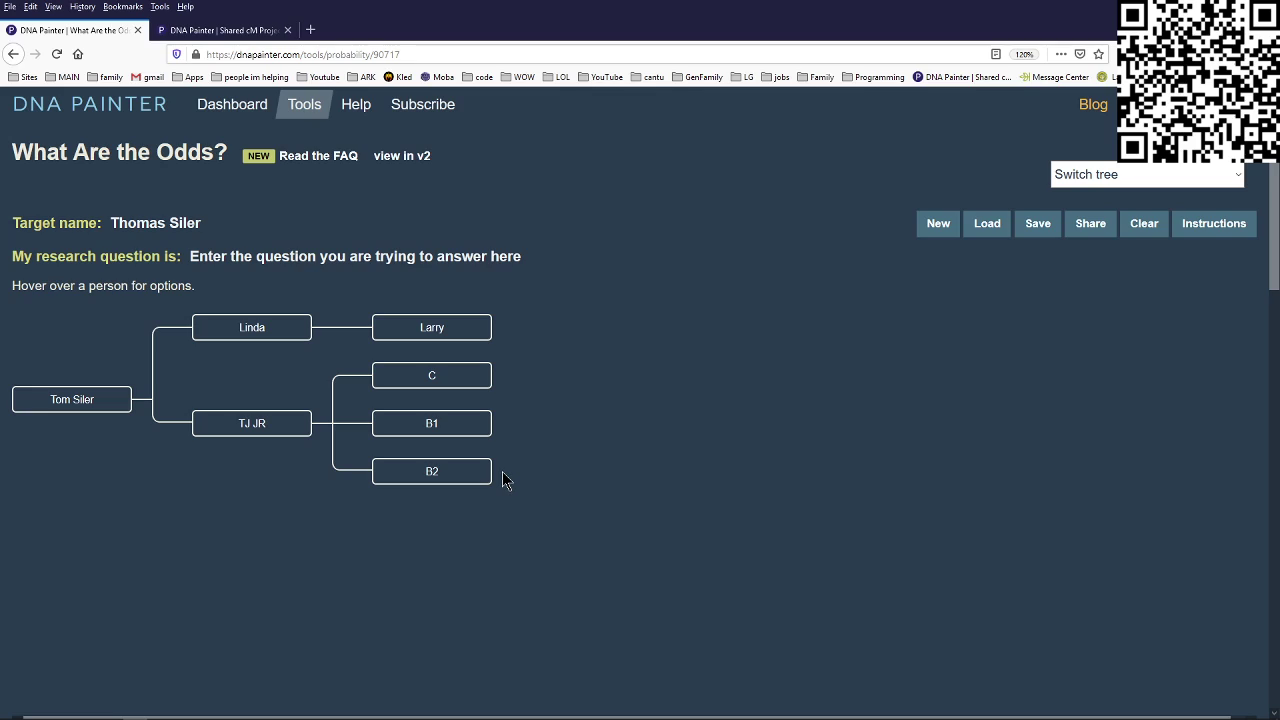
- Enter match amounts of 0 cM for B2, 0 cM for B1 and 6 cM for C
{"action": "mouse_move", "coordinate": [480, 472]}
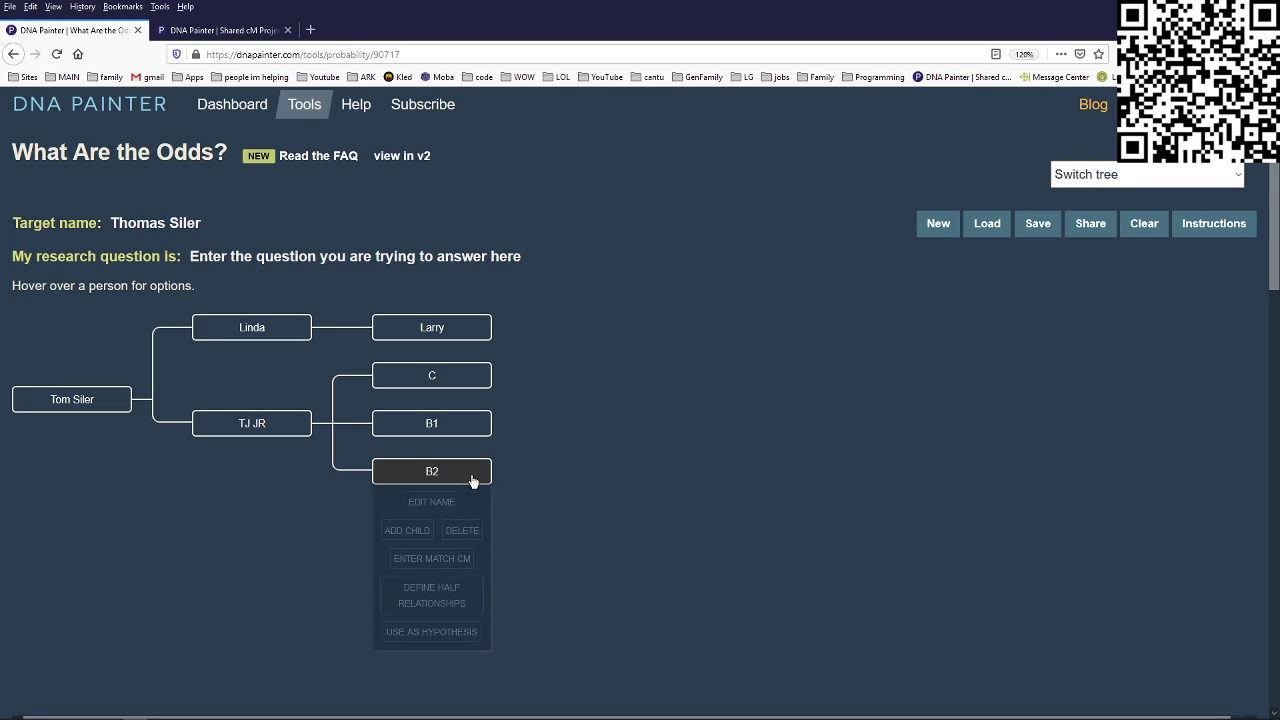
{"action": "left_click", "coordinate": [459, 562]}
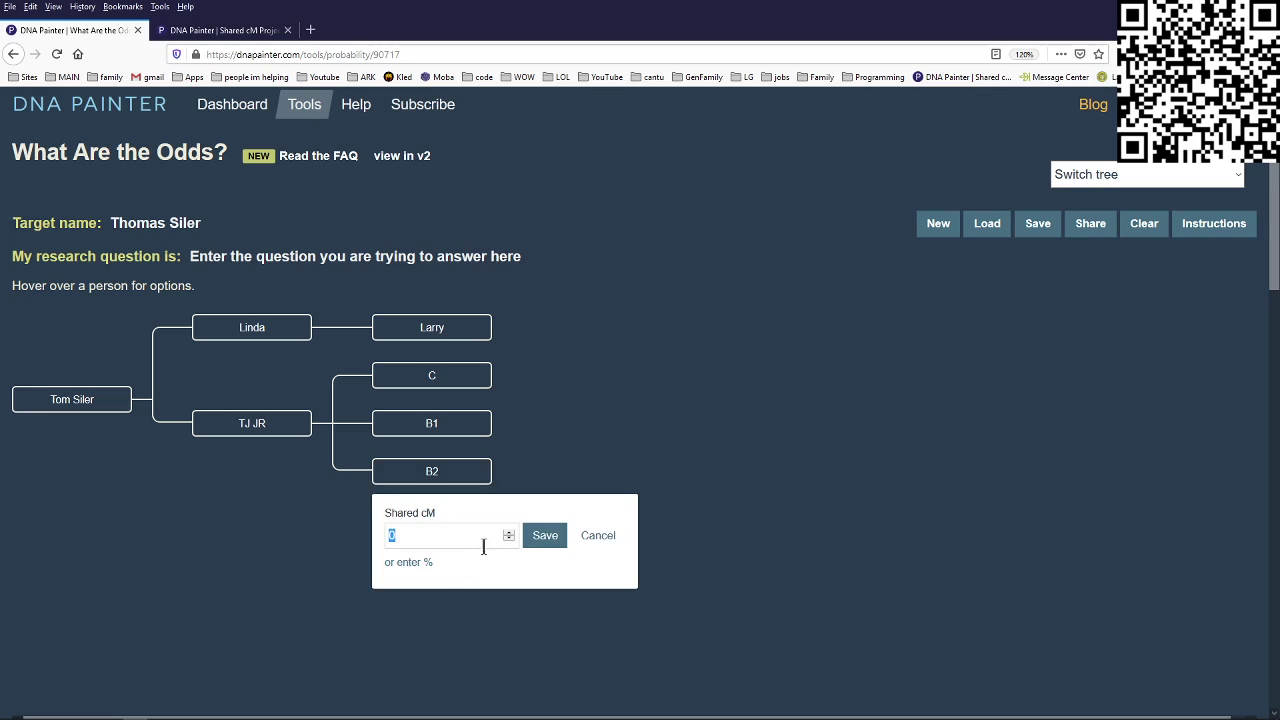
{"action": "left_click", "coordinate": [546, 532]}
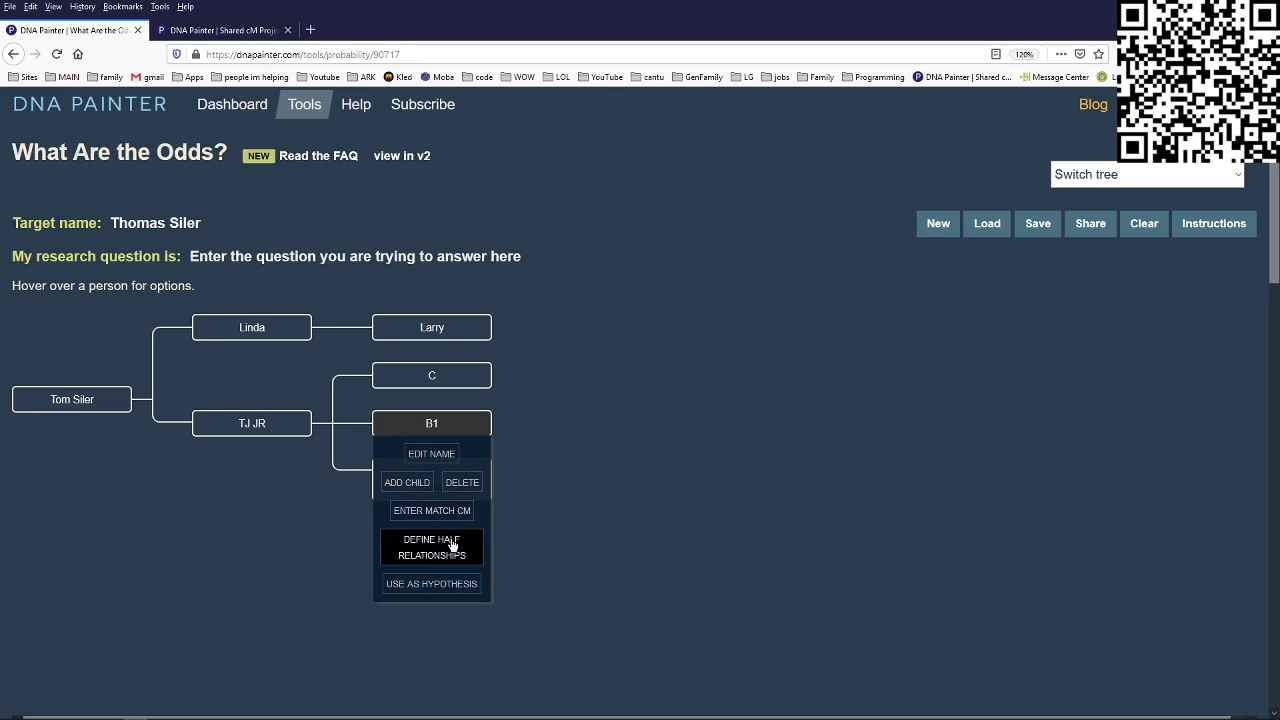
{"action": "left_click", "coordinate": [453, 511]}
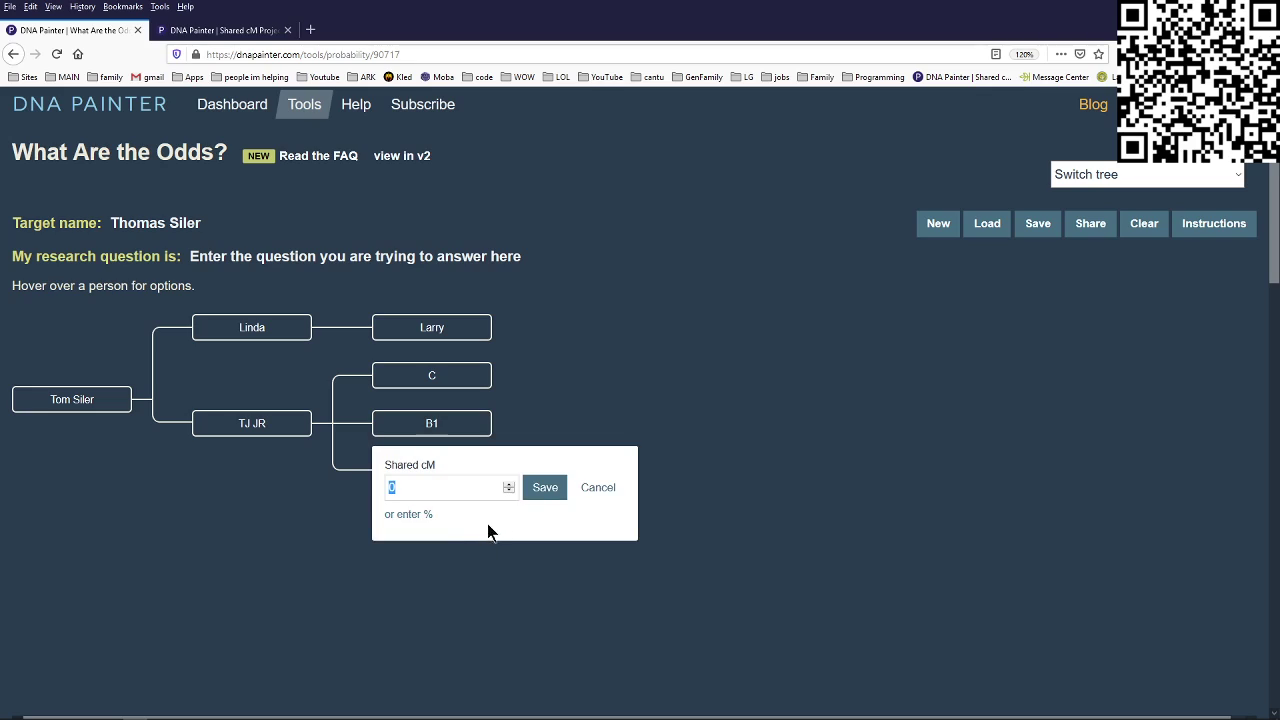
{"action": "left_click", "coordinate": [546, 487]}
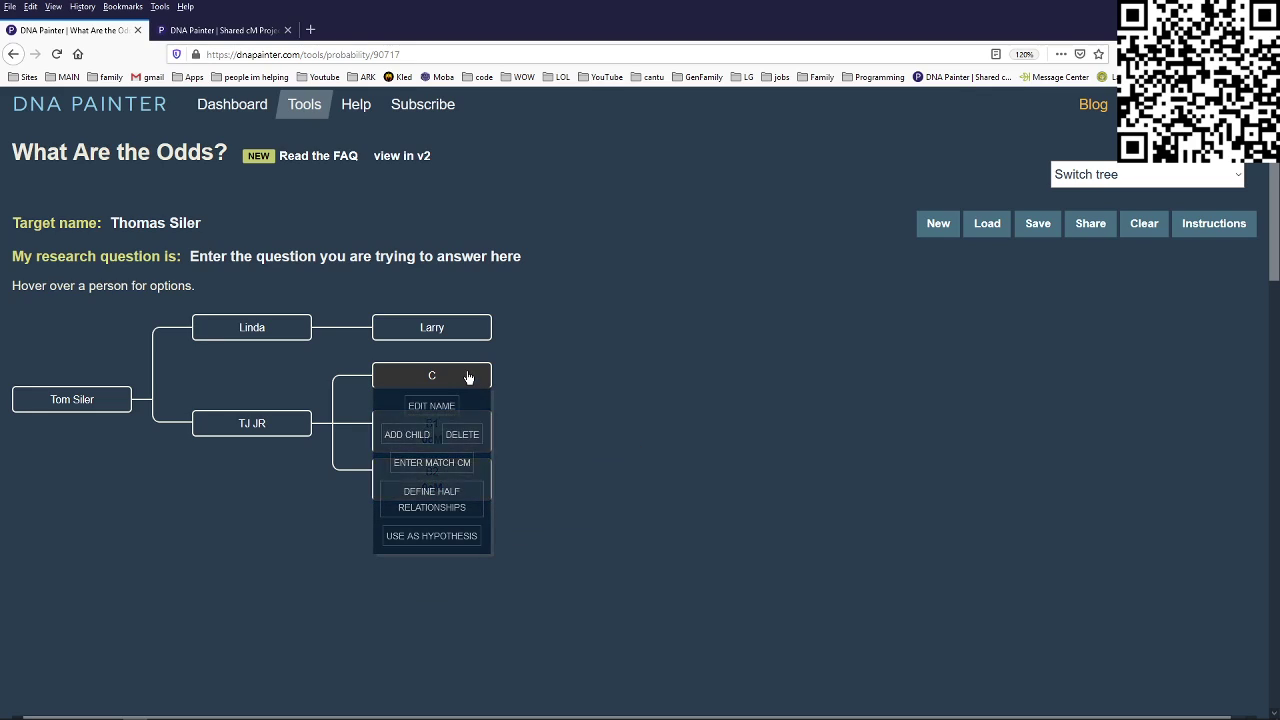
{"action": "left_click", "coordinate": [449, 463]}
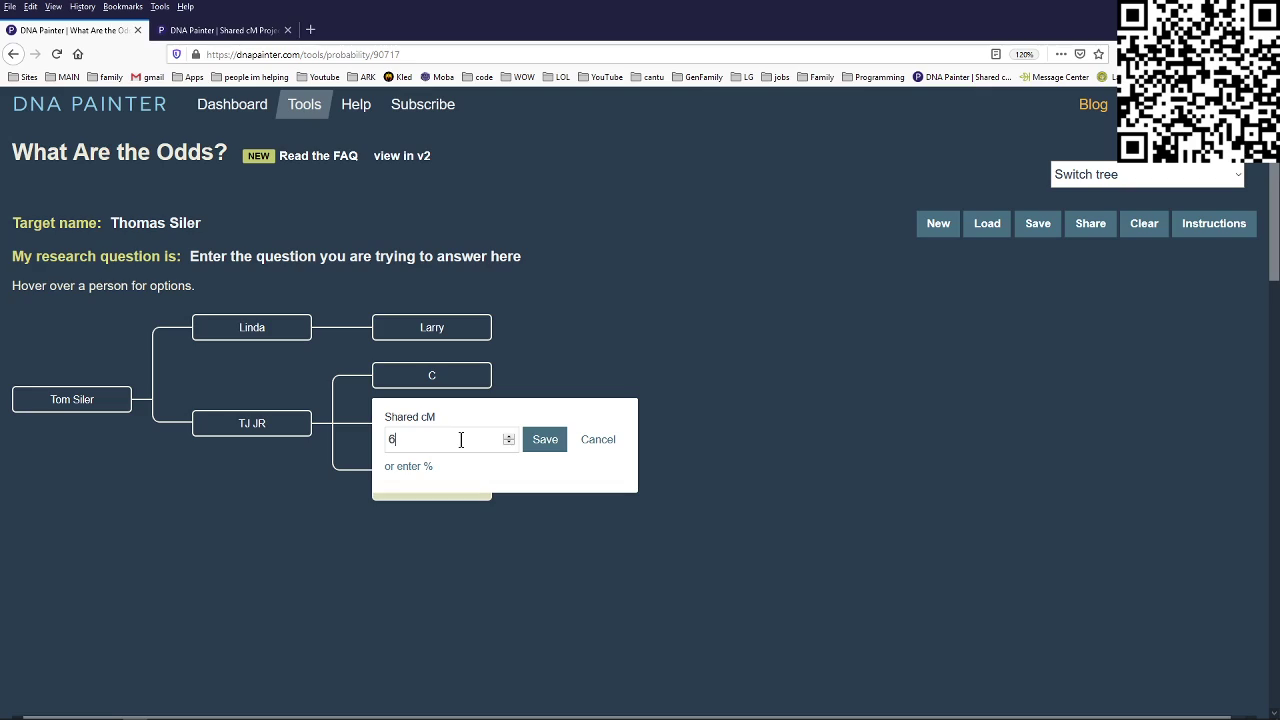
{"action": "type", "text": "6"}
{"action": "left_click", "coordinate": [542, 442]}
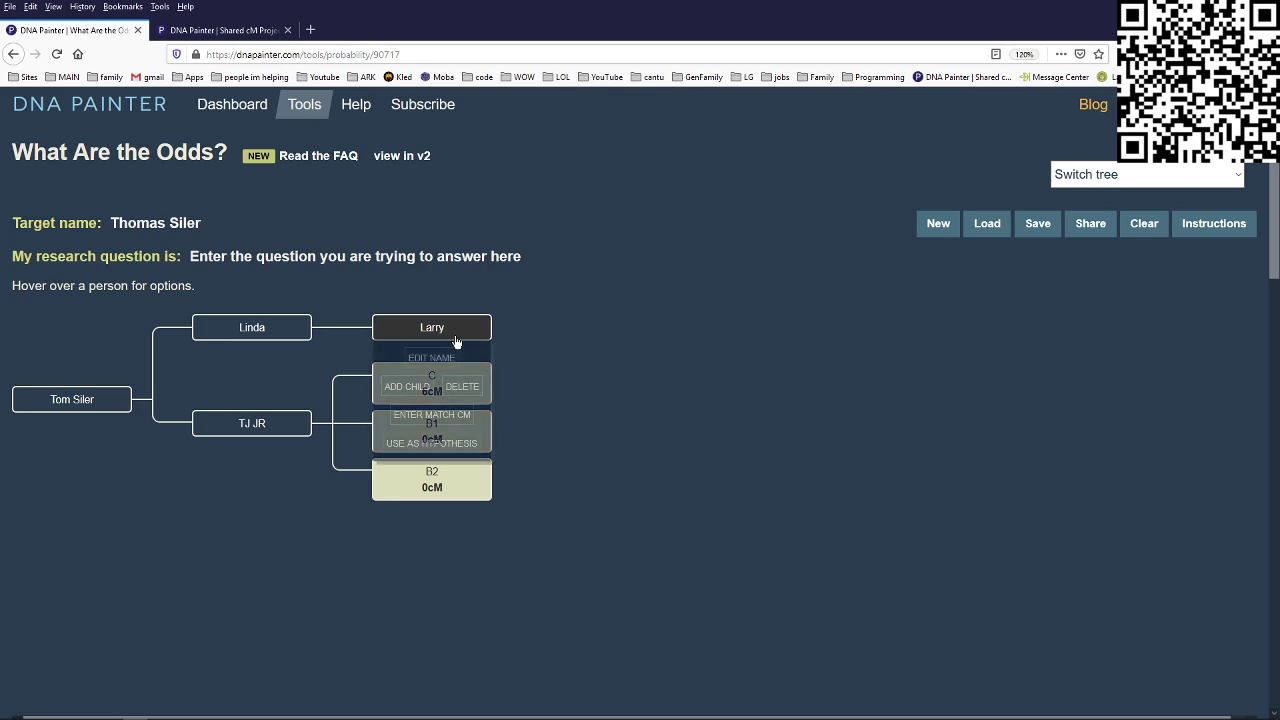
- Use the only grandchild in the branch without match amounts as a hypothesis, and remove the hypothesis again
{"action": "left_click", "coordinate": [455, 447]}
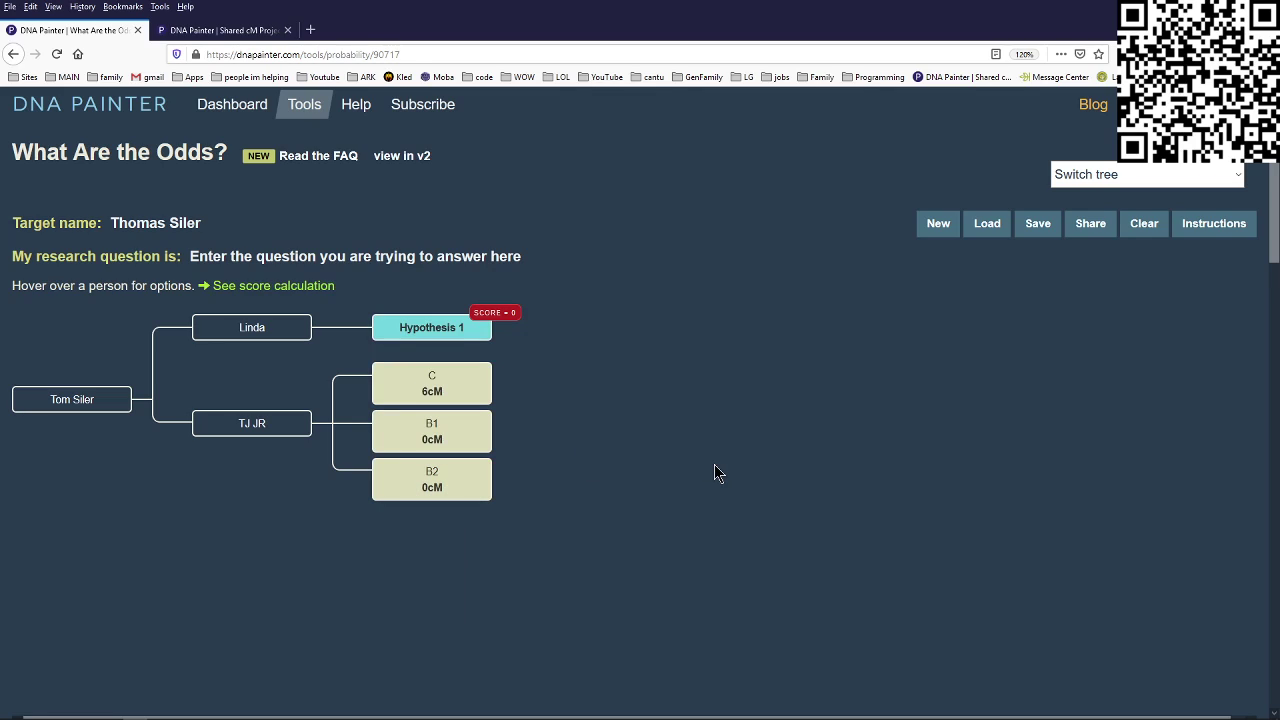
{"action": "left_click", "coordinate": [446, 386]}
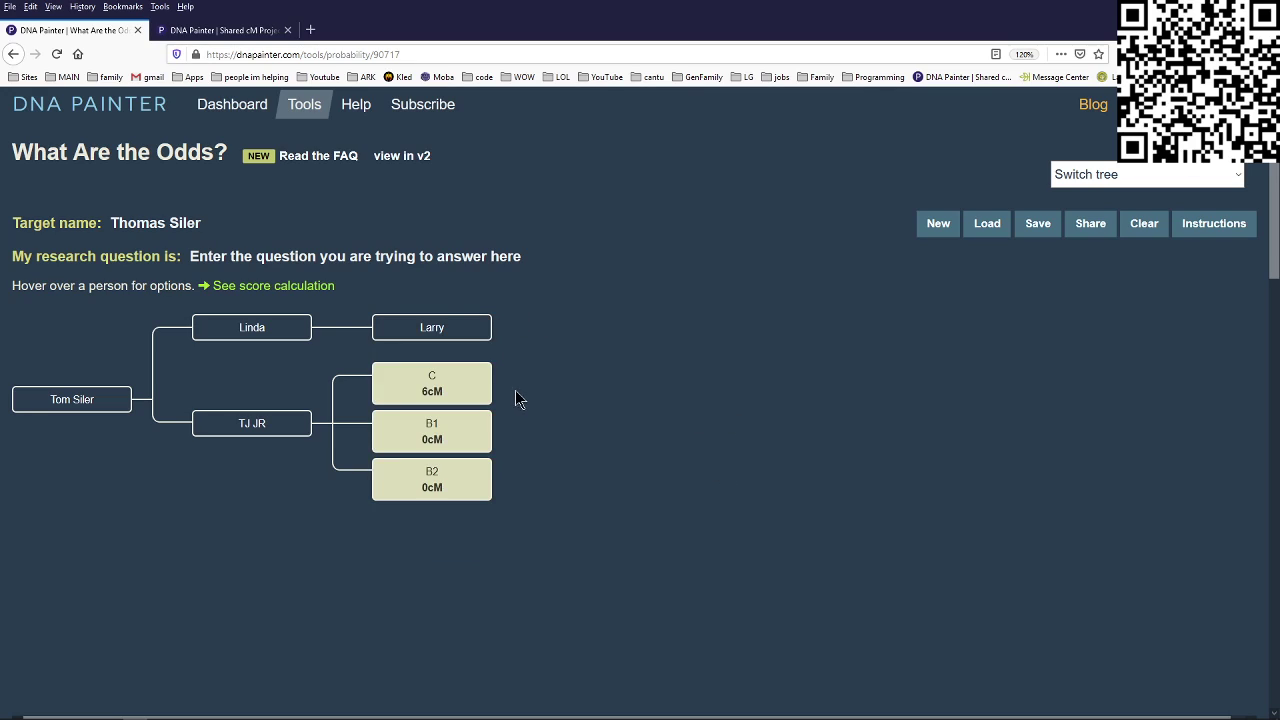
- Set the match amount for C to 0 cM
{"action": "left_click", "coordinate": [463, 389]}
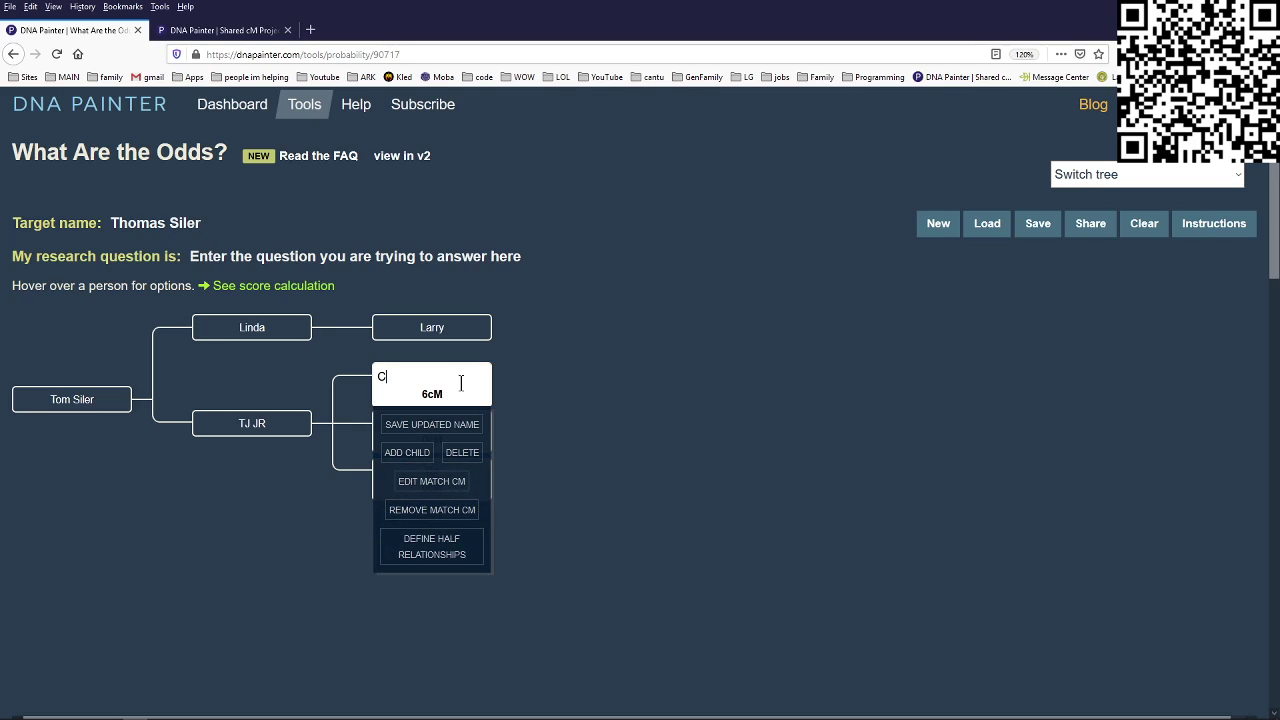
{"action": "left_click", "coordinate": [453, 480]}
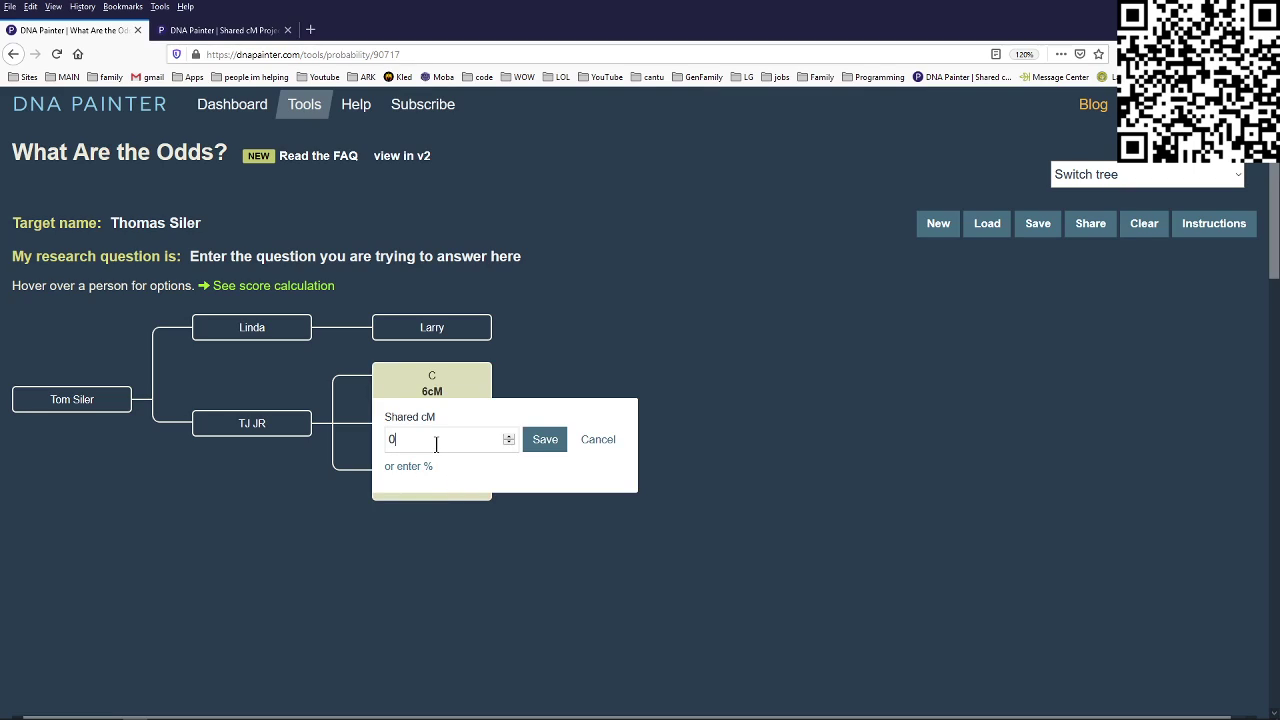
{"action": "left_click", "coordinate": [541, 440]}
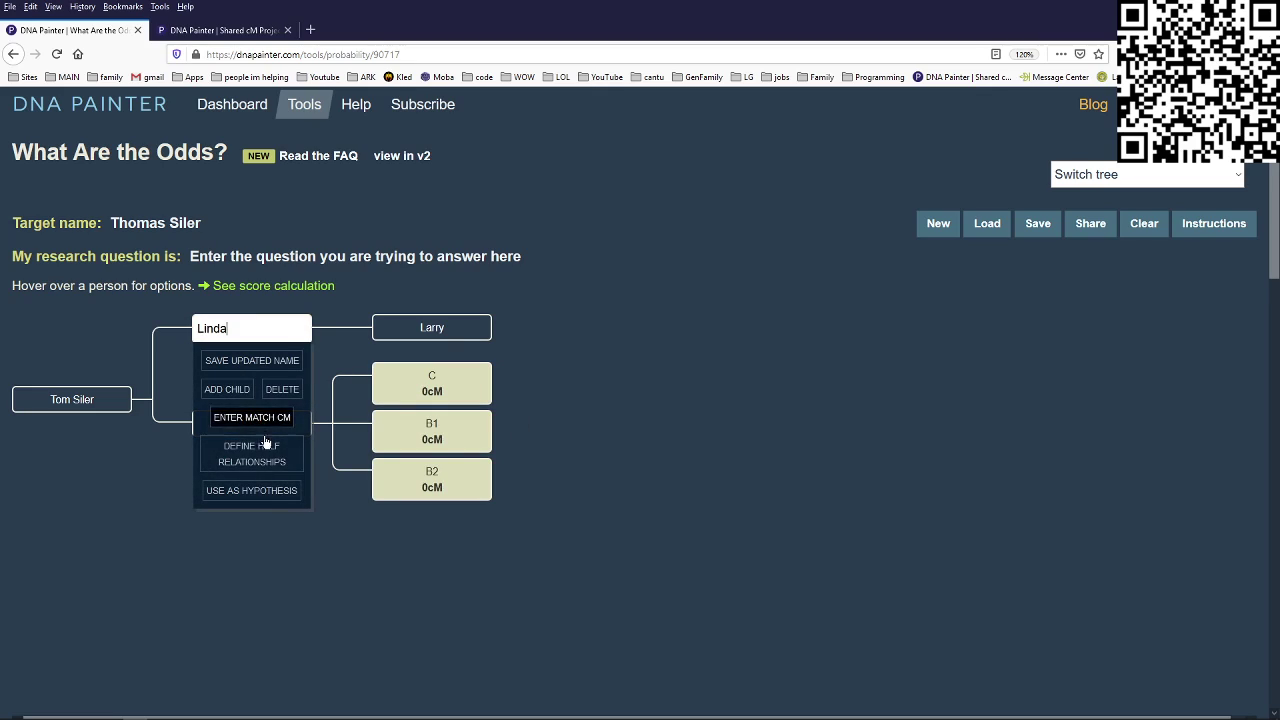
- Use the parent in the branch without match amounts as a hypothesis
{"action": "left_click", "coordinate": [272, 486]}
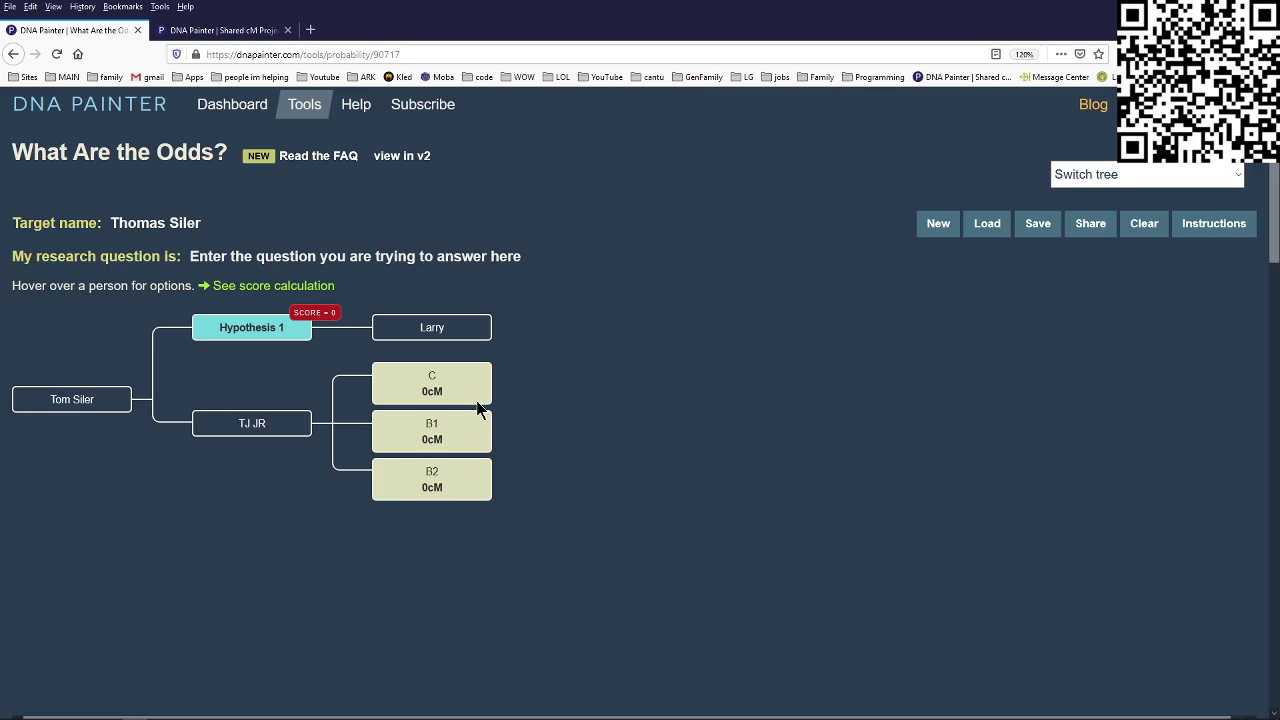
{"action": "mouse_move", "coordinate": [258, 438]}
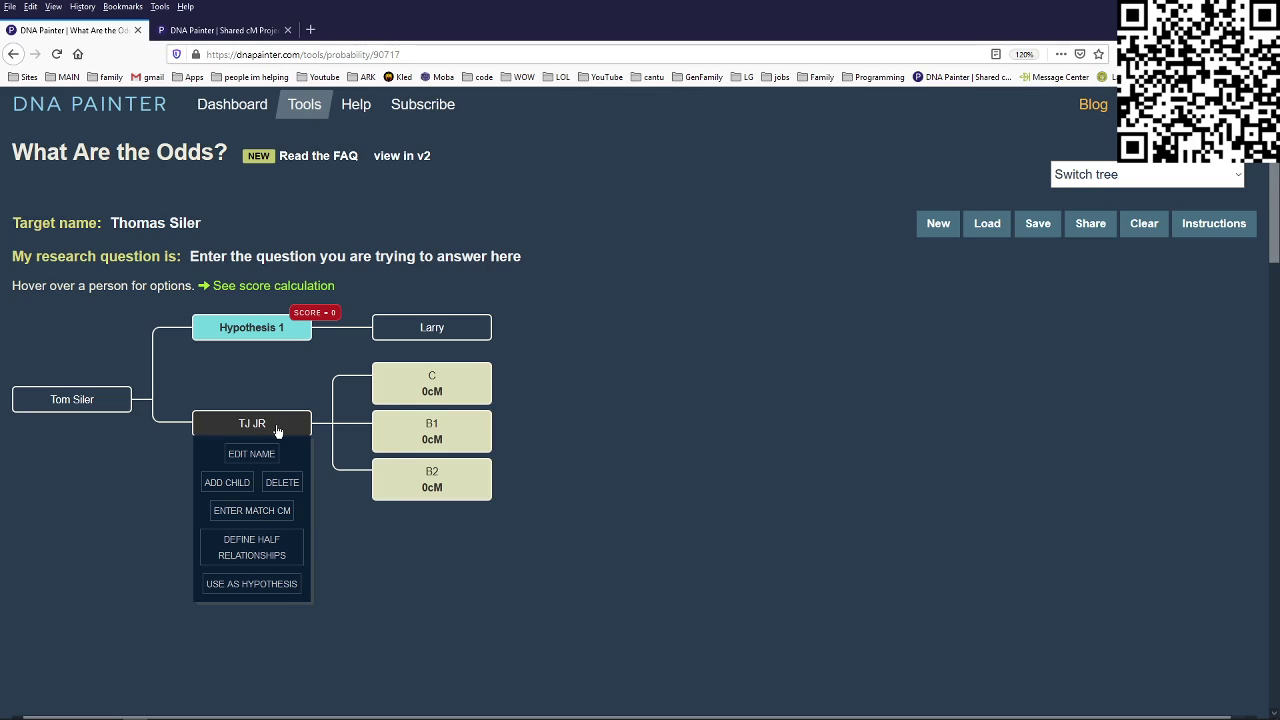
{"action": "mouse_move", "coordinate": [95, 414]}
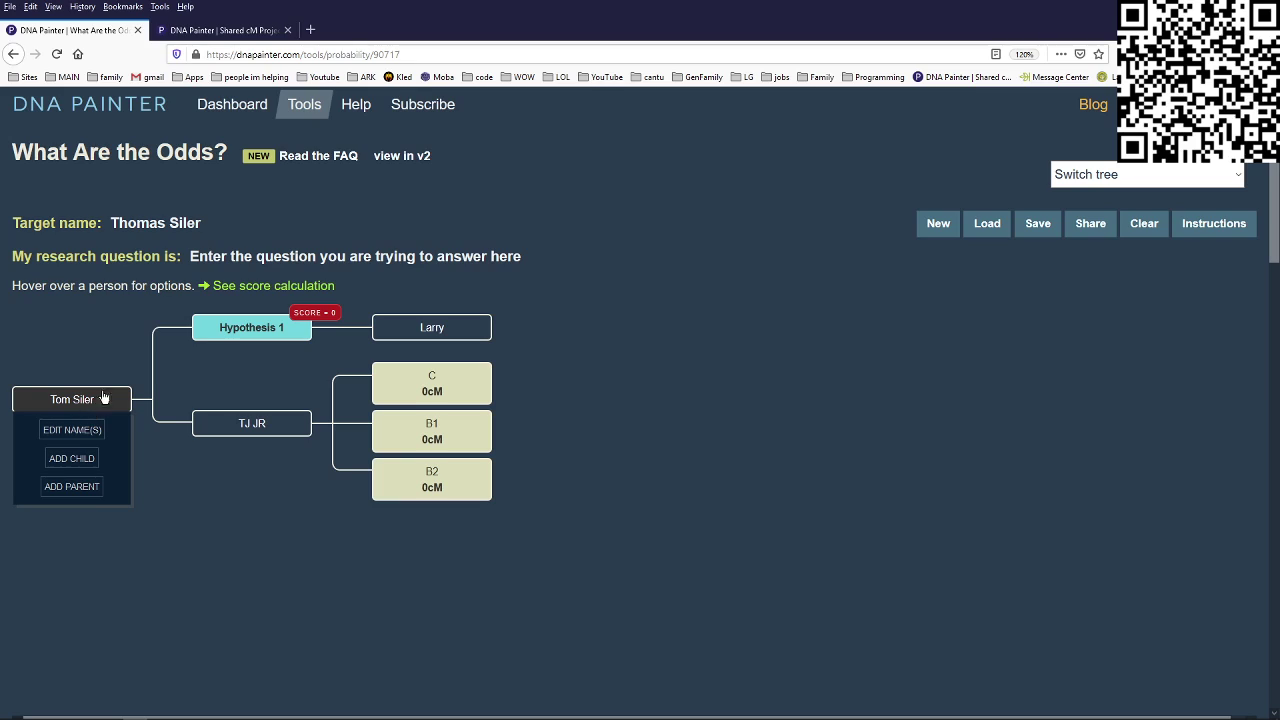
- Define a half relationship between the parent of the three 0 cM matches and the Hypothesis 1 sibling
{"action": "mouse_move", "coordinate": [242, 333]}
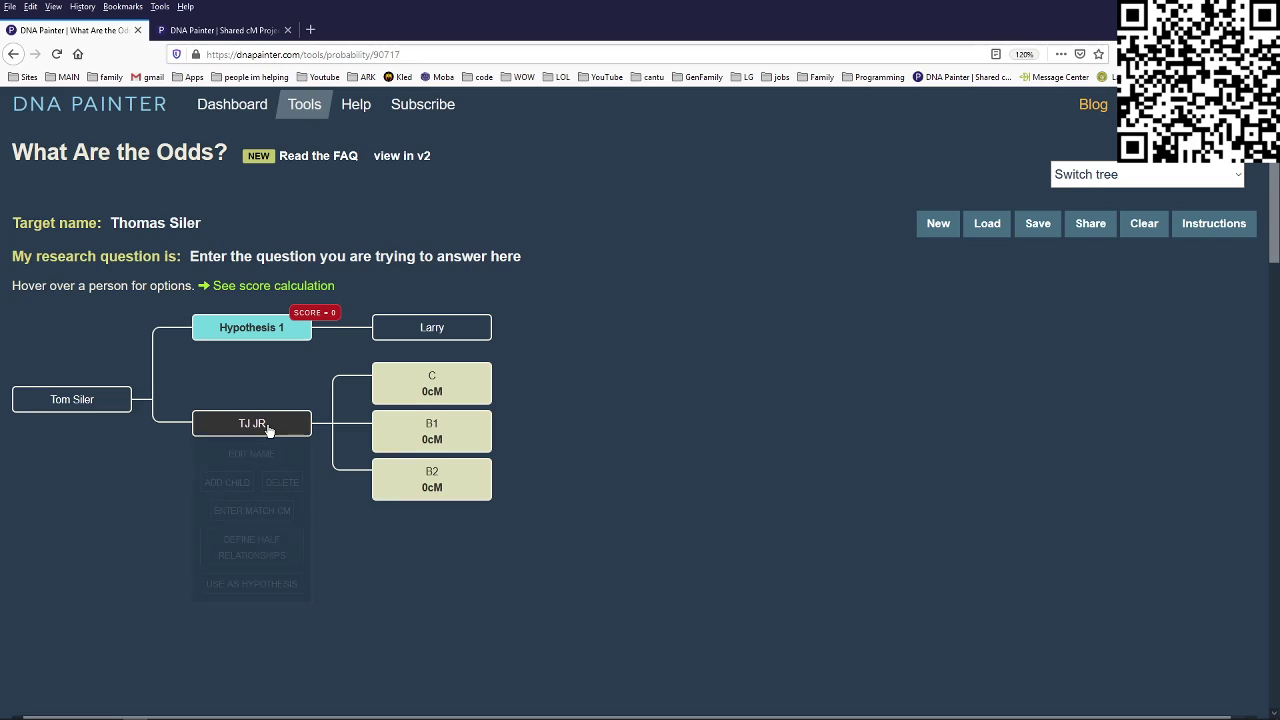
{"action": "left_click", "coordinate": [262, 543]}
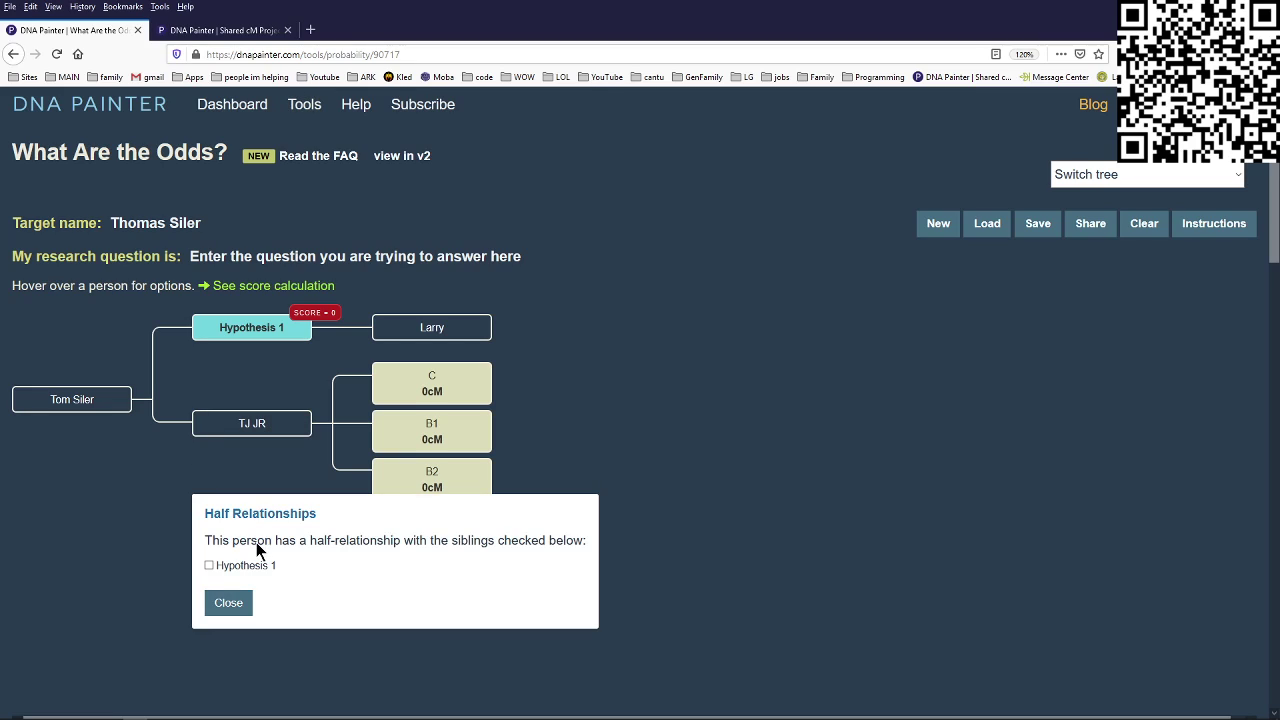
{"action": "left_click", "coordinate": [208, 565]}
{"action": "left_click", "coordinate": [228, 601]}
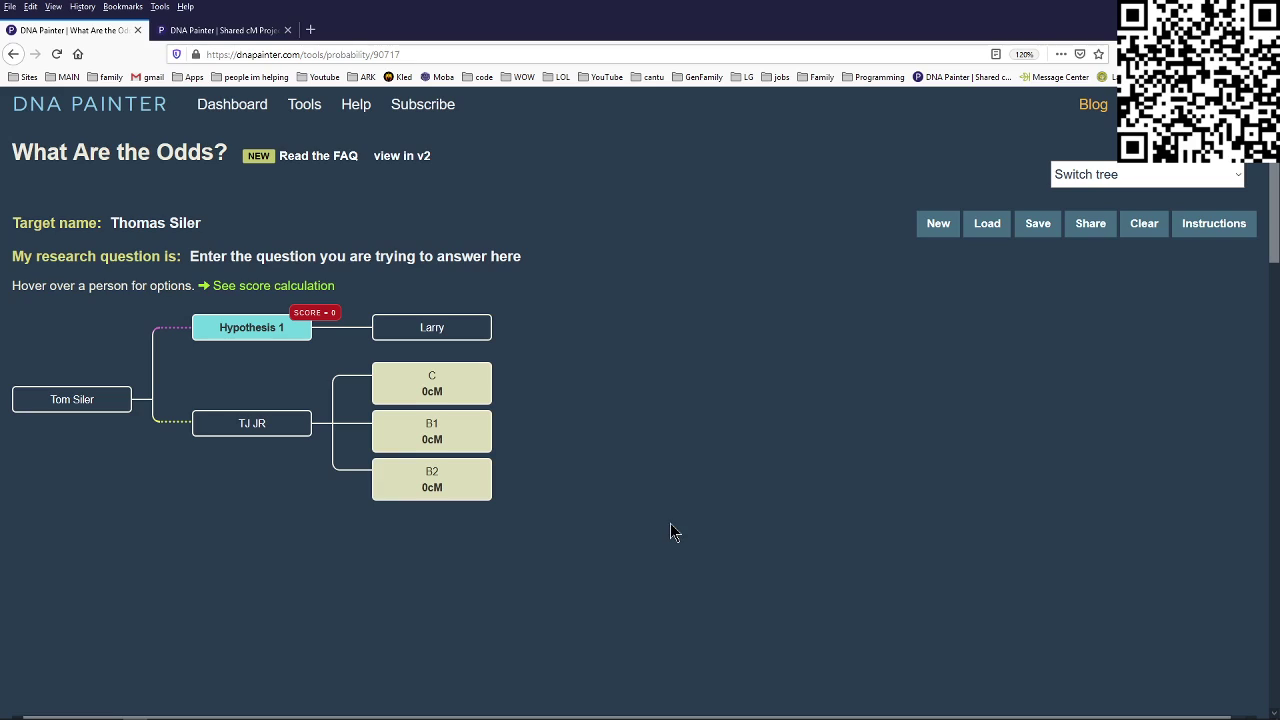
- Check the half niece/nephew range in the Shared cM Project chart and return to the probability tree
{"action": "mouse_move", "coordinate": [485, 385]}
{"action": "mouse_move", "coordinate": [253, 331]}
{"action": "left_click", "coordinate": [218, 30]}
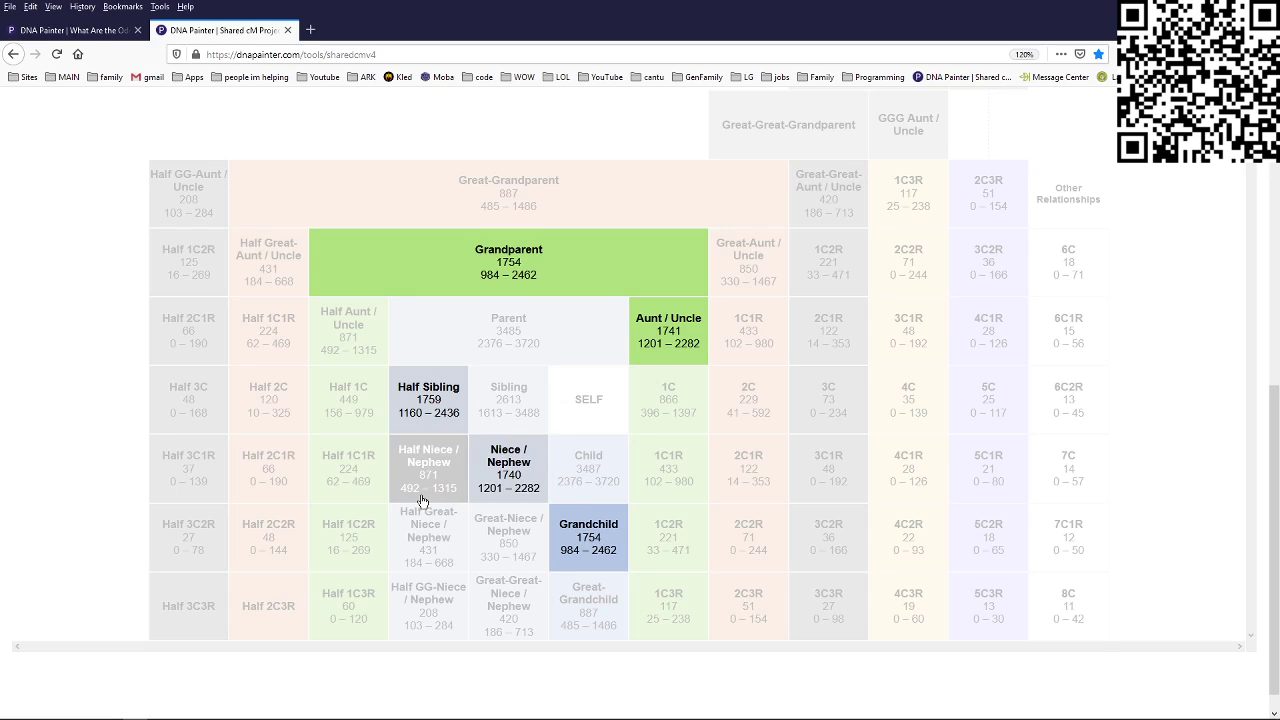
{"action": "left_click", "coordinate": [92, 30]}
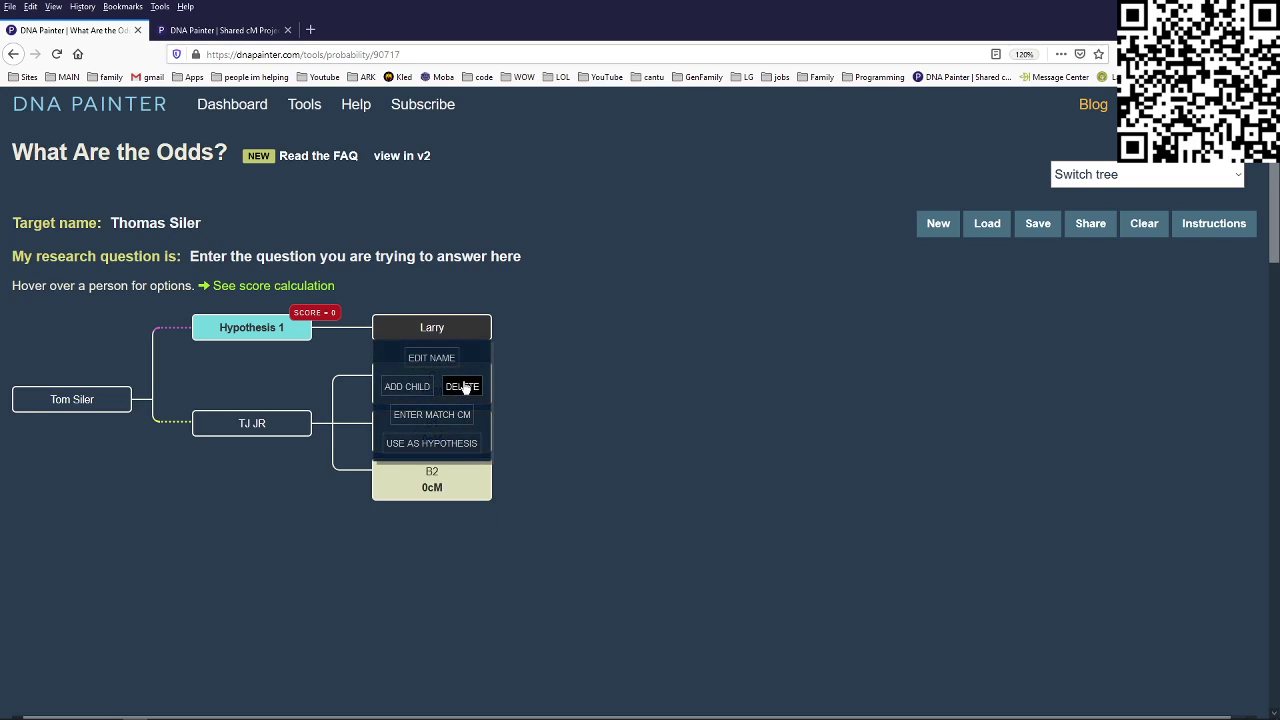
- Remove the hypothesis from the parent in the branch without match amounts
{"action": "mouse_move", "coordinate": [312, 345]}
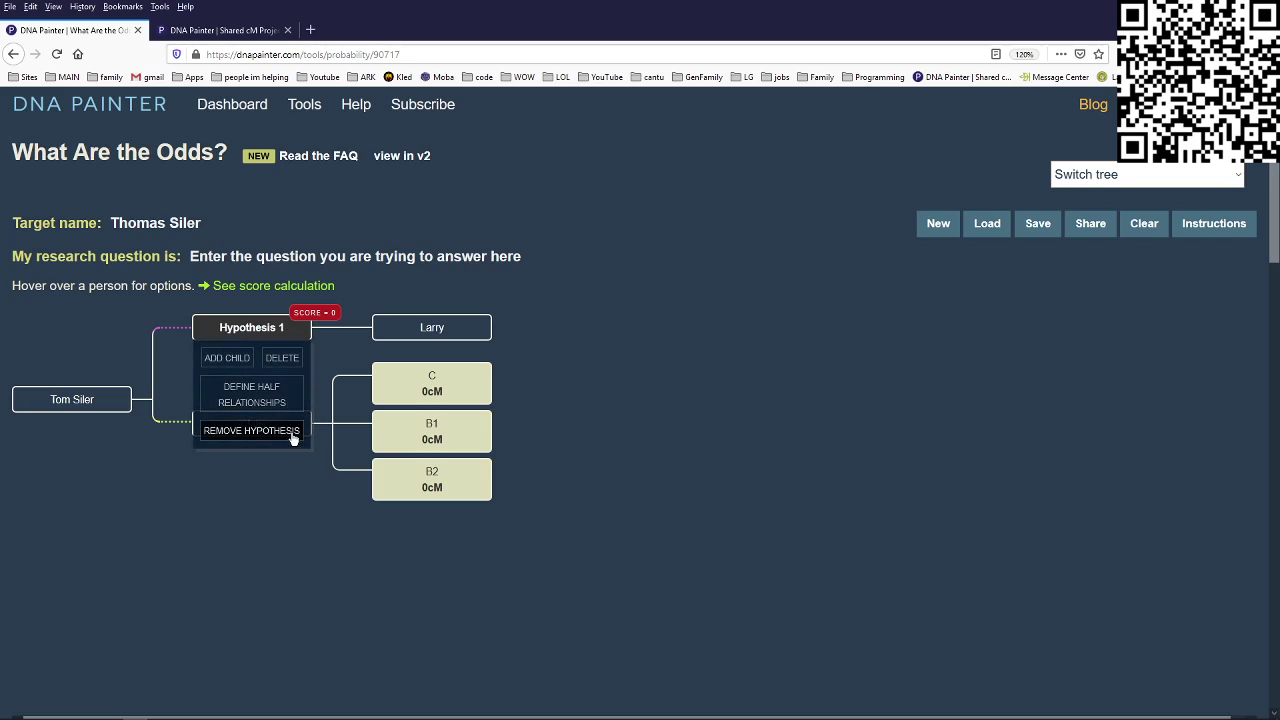
{"action": "left_click", "coordinate": [289, 435]}
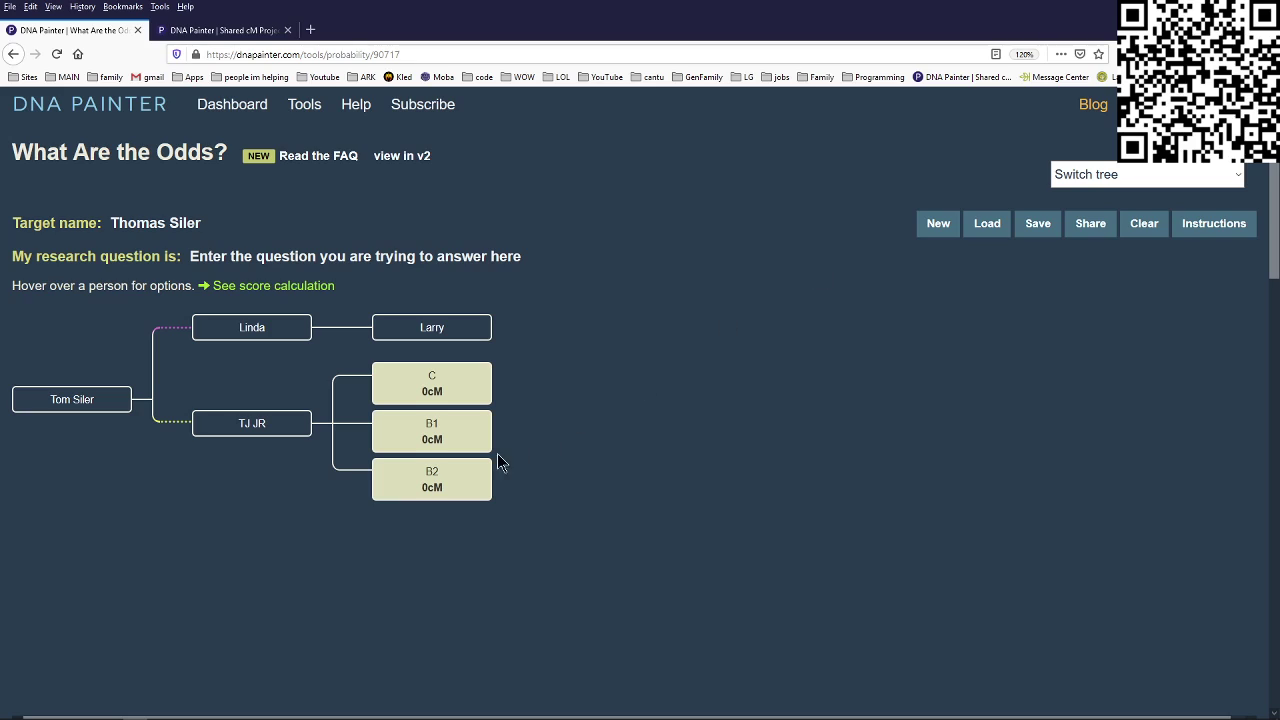
{"action": "mouse_move", "coordinate": [283, 422]}
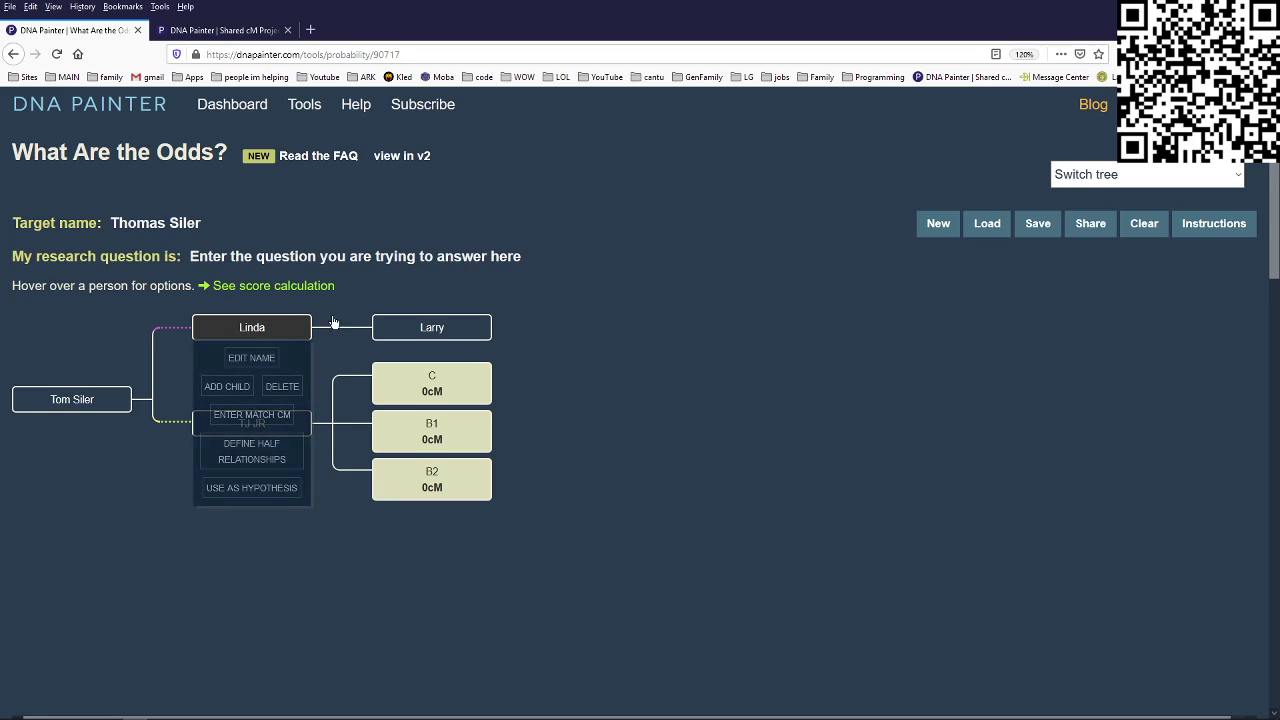
- Switch to the last saved probability tree in the list
{"action": "left_click", "coordinate": [1224, 178]}
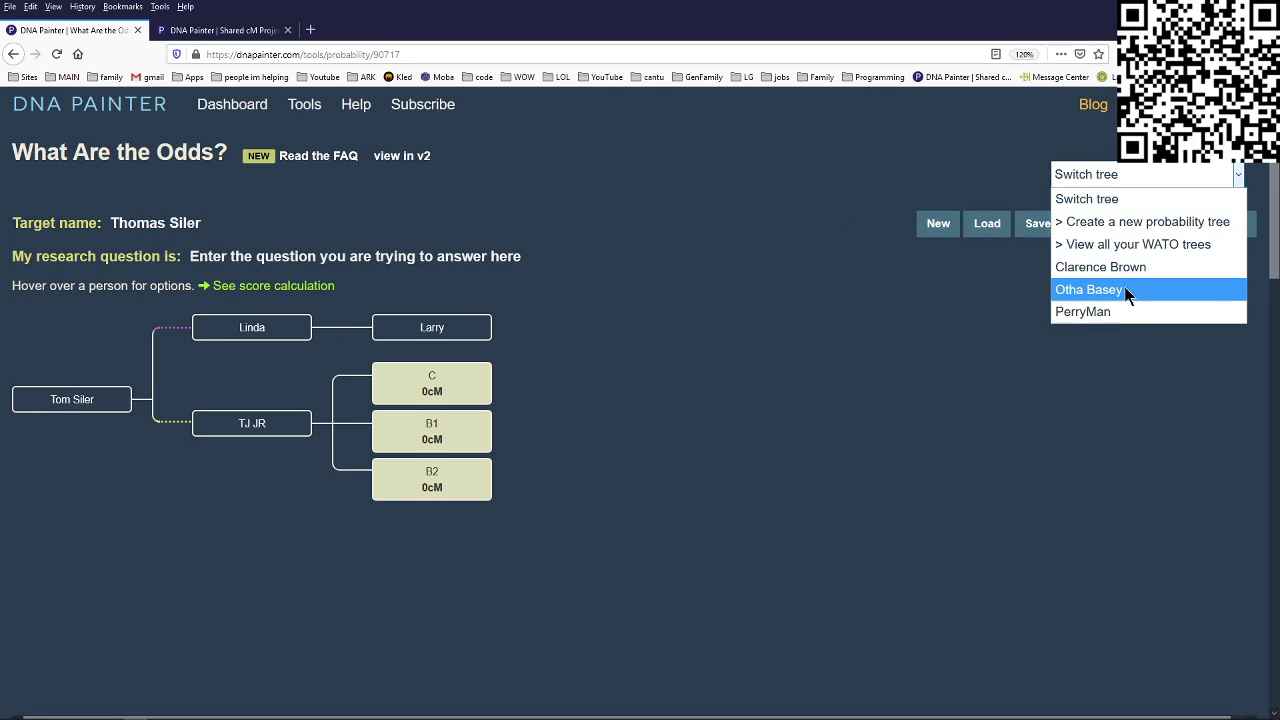
{"action": "left_click", "coordinate": [1111, 310]}
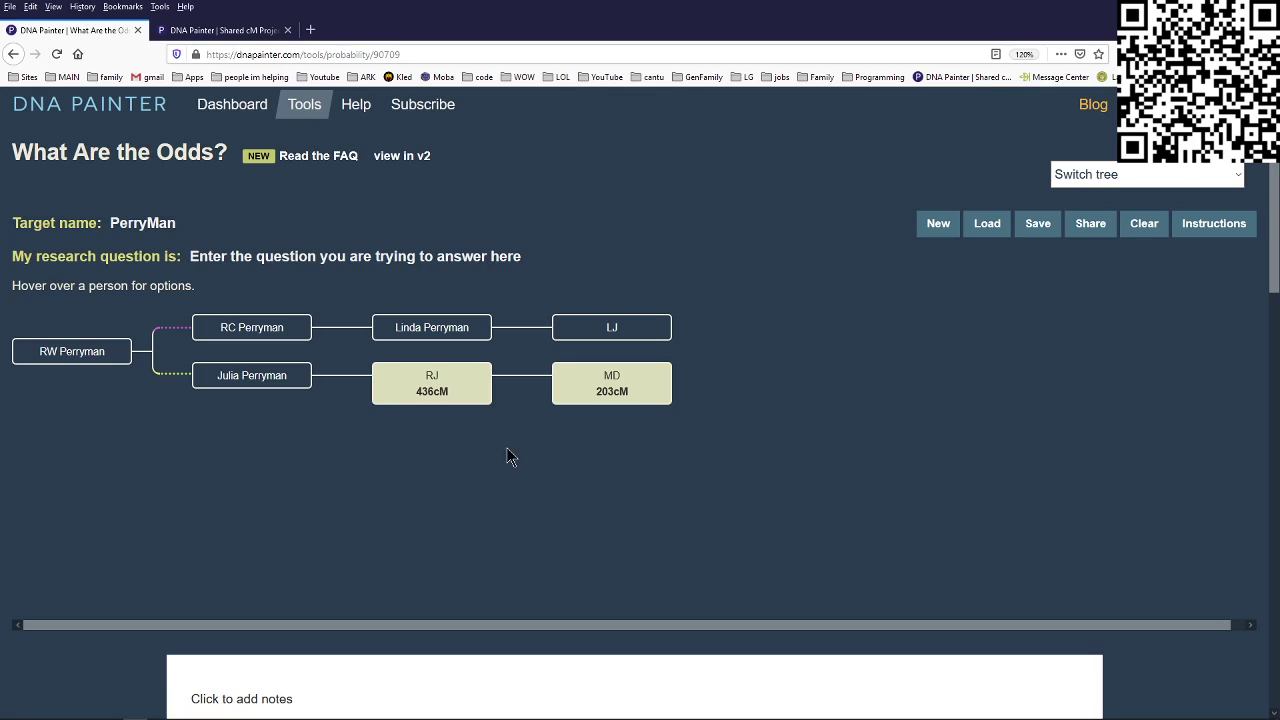
{"action": "mouse_move", "coordinate": [598, 330]}
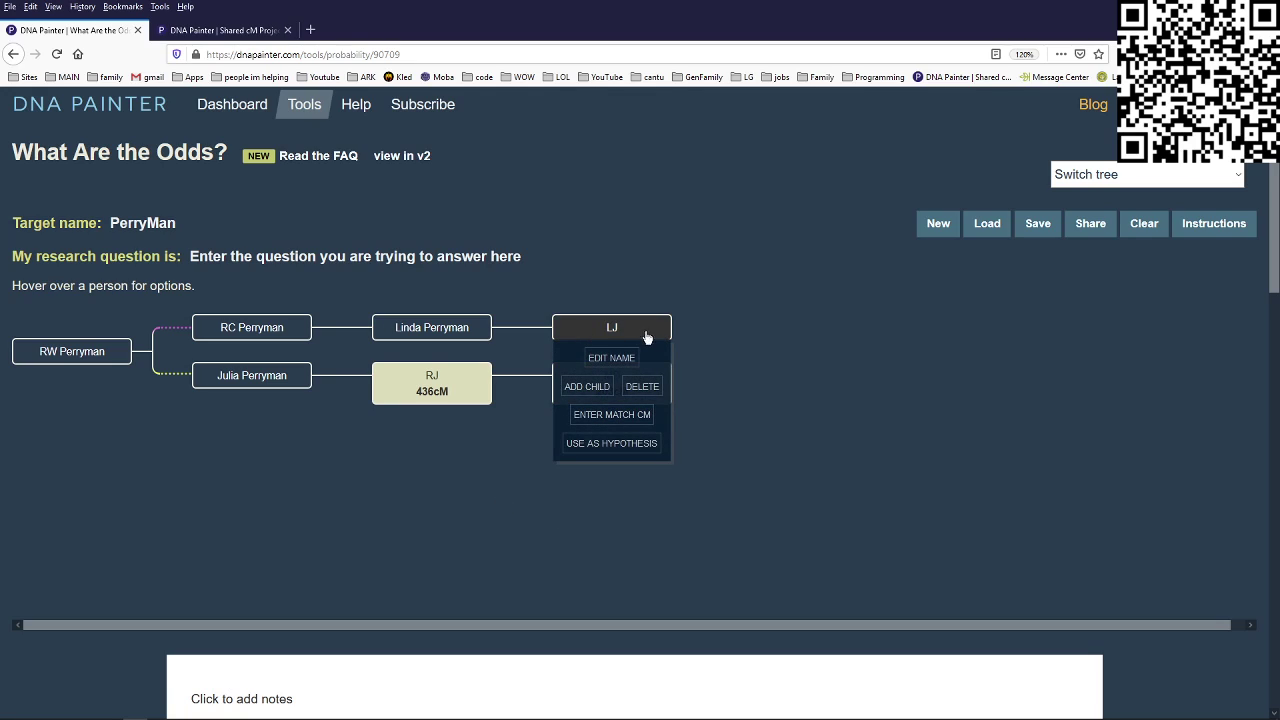
- Use the parent of LJ in the branch without match amounts as a hypothesis
{"action": "mouse_move", "coordinate": [470, 328]}
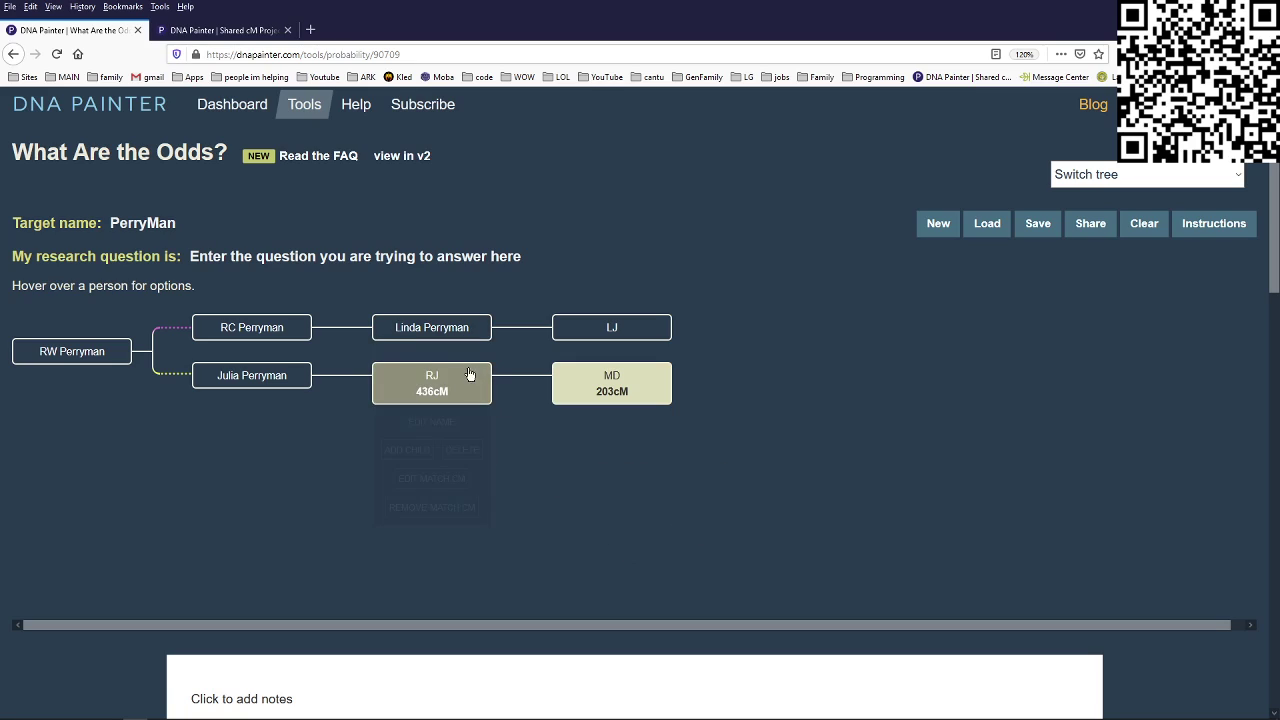
{"action": "mouse_move", "coordinate": [440, 395]}
{"action": "left_click", "coordinate": [432, 443]}
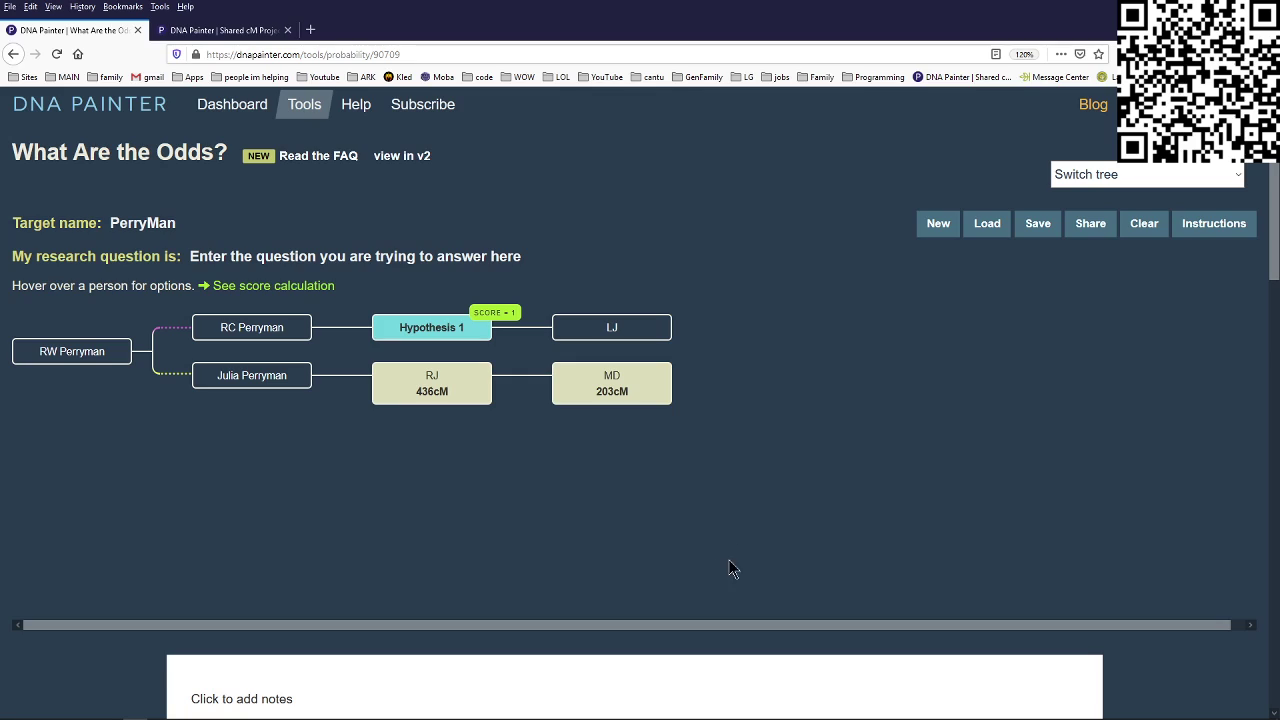
- Compare the position of Hypothesis 1 with the RJ and MD matches in the half-sibling branch
{"action": "mouse_move", "coordinate": [437, 390]}
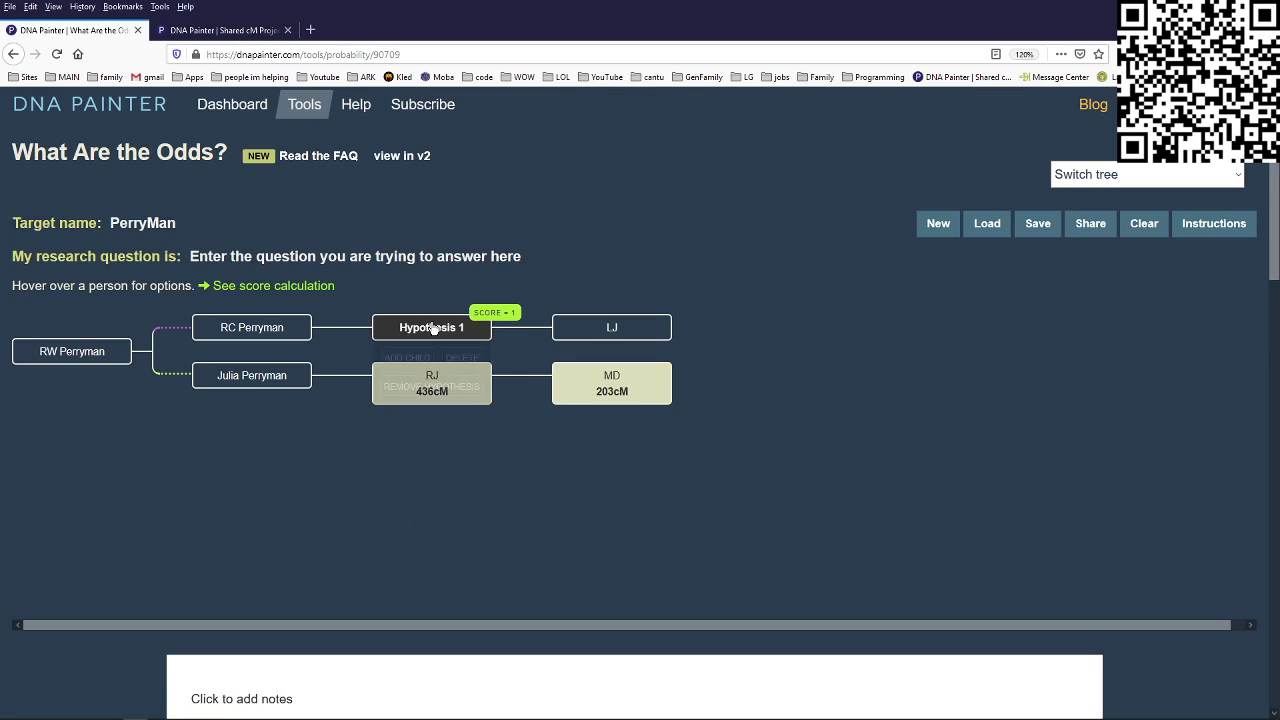
{"action": "mouse_move", "coordinate": [437, 335]}
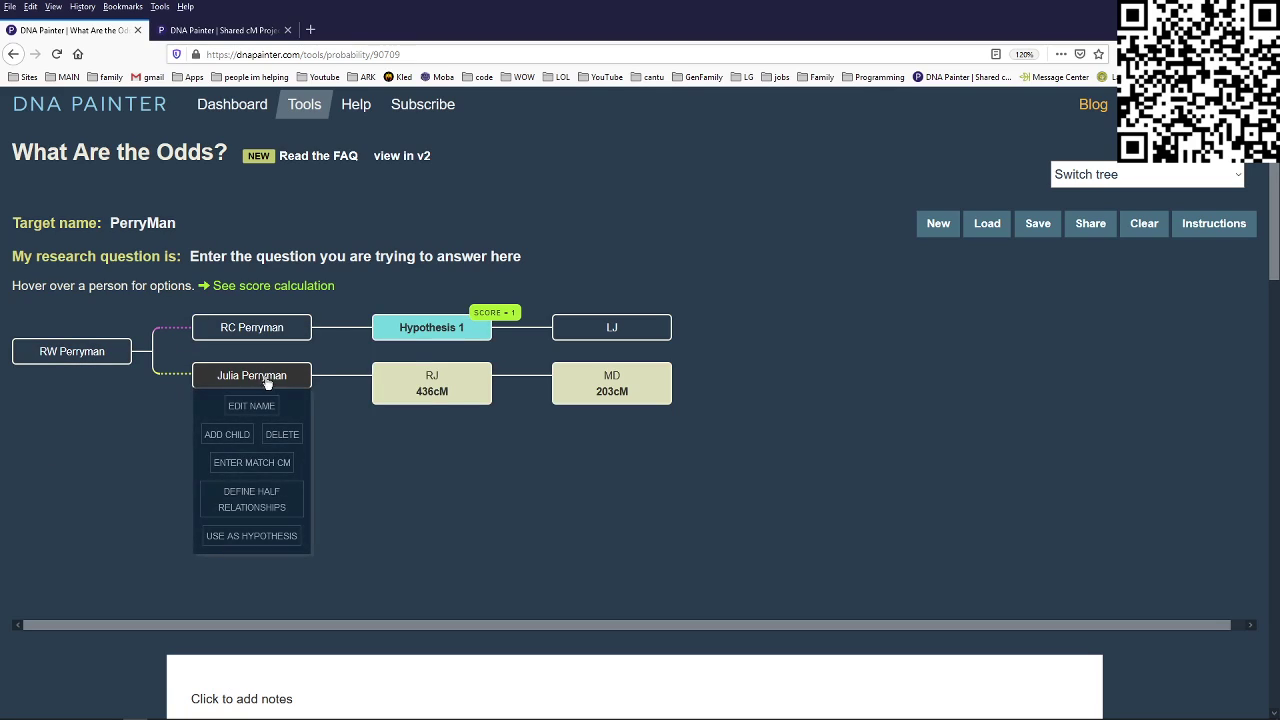
{"action": "mouse_move", "coordinate": [451, 393]}
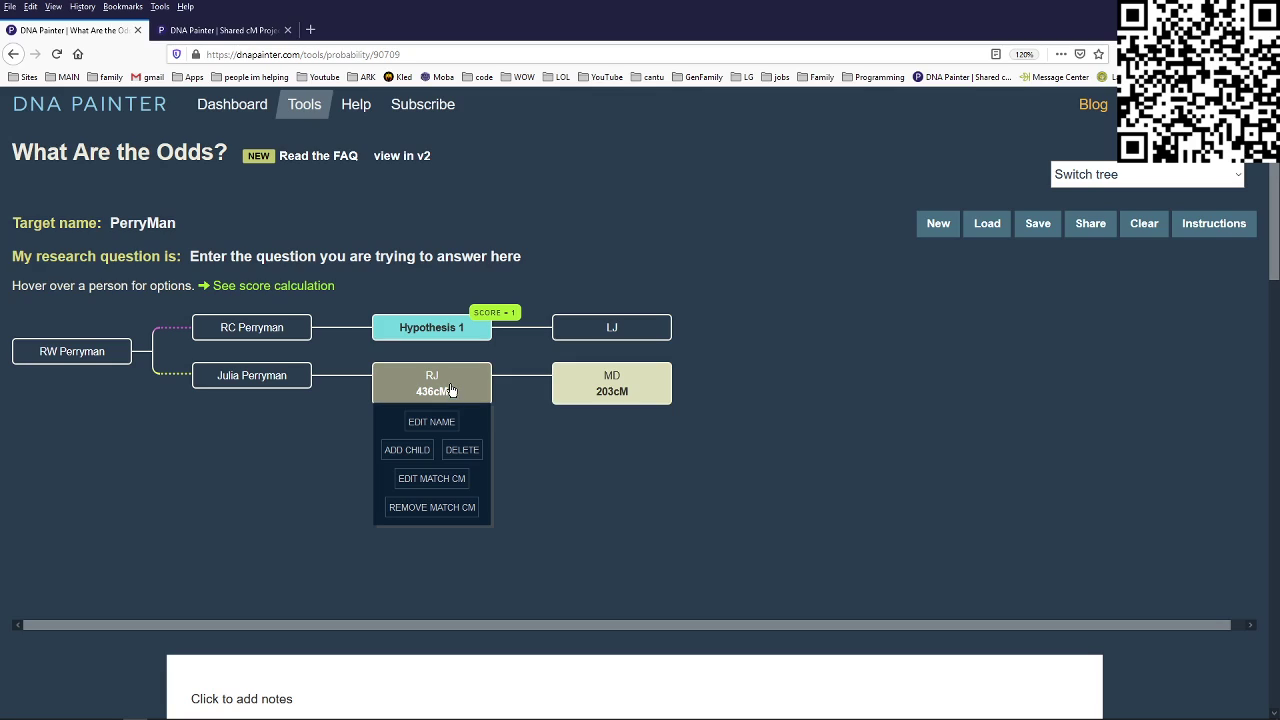
{"action": "mouse_move", "coordinate": [607, 405]}
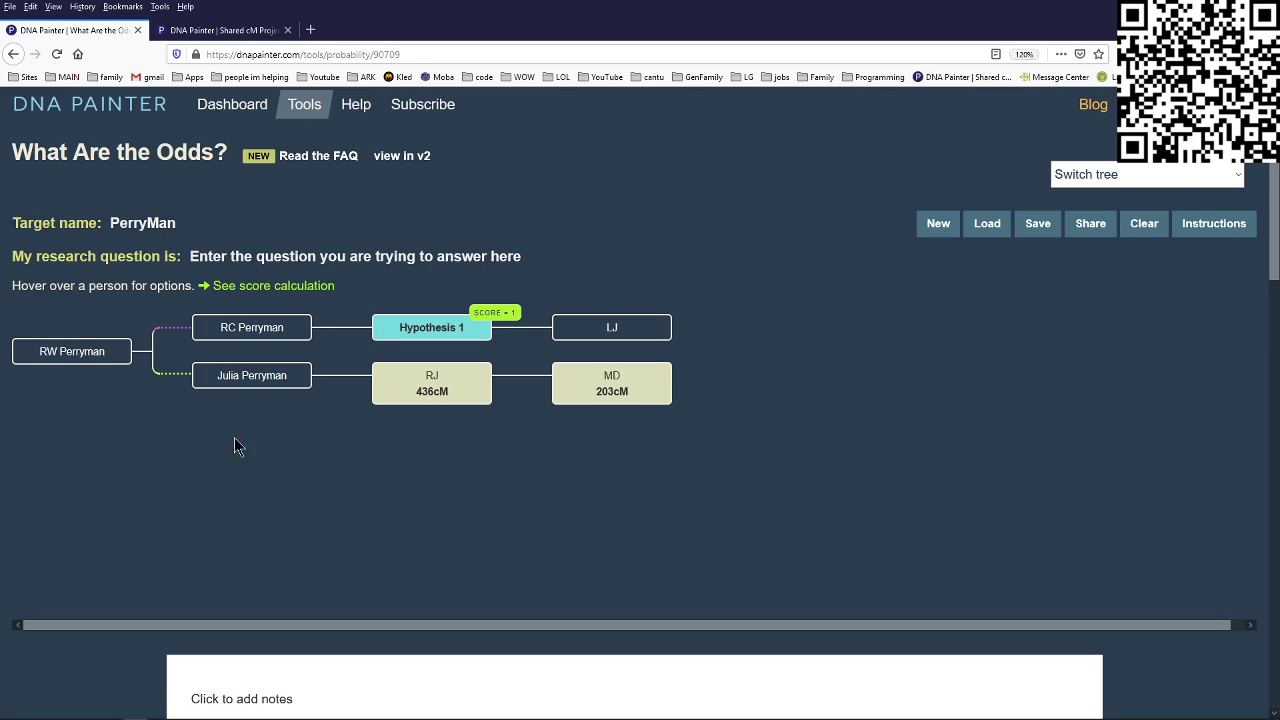
{"action": "mouse_move", "coordinate": [48, 357]}
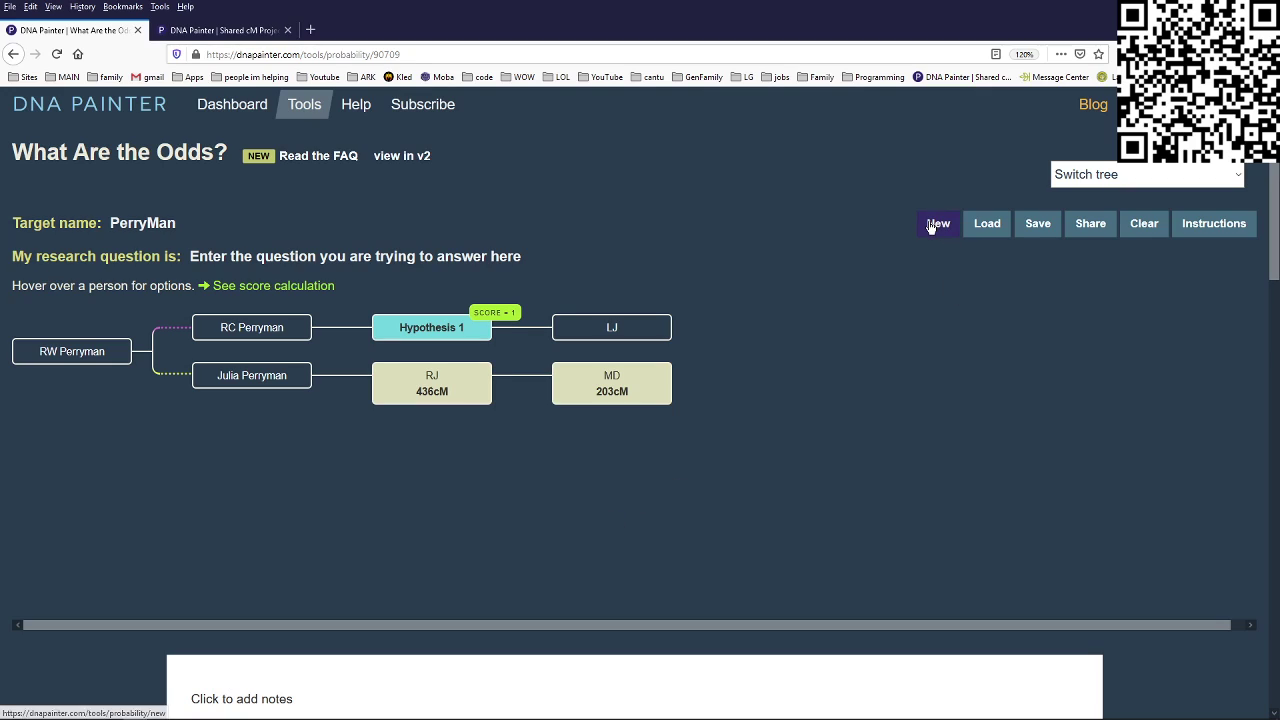
- Open the form for loading a tree data file
{"action": "left_click", "coordinate": [987, 223]}
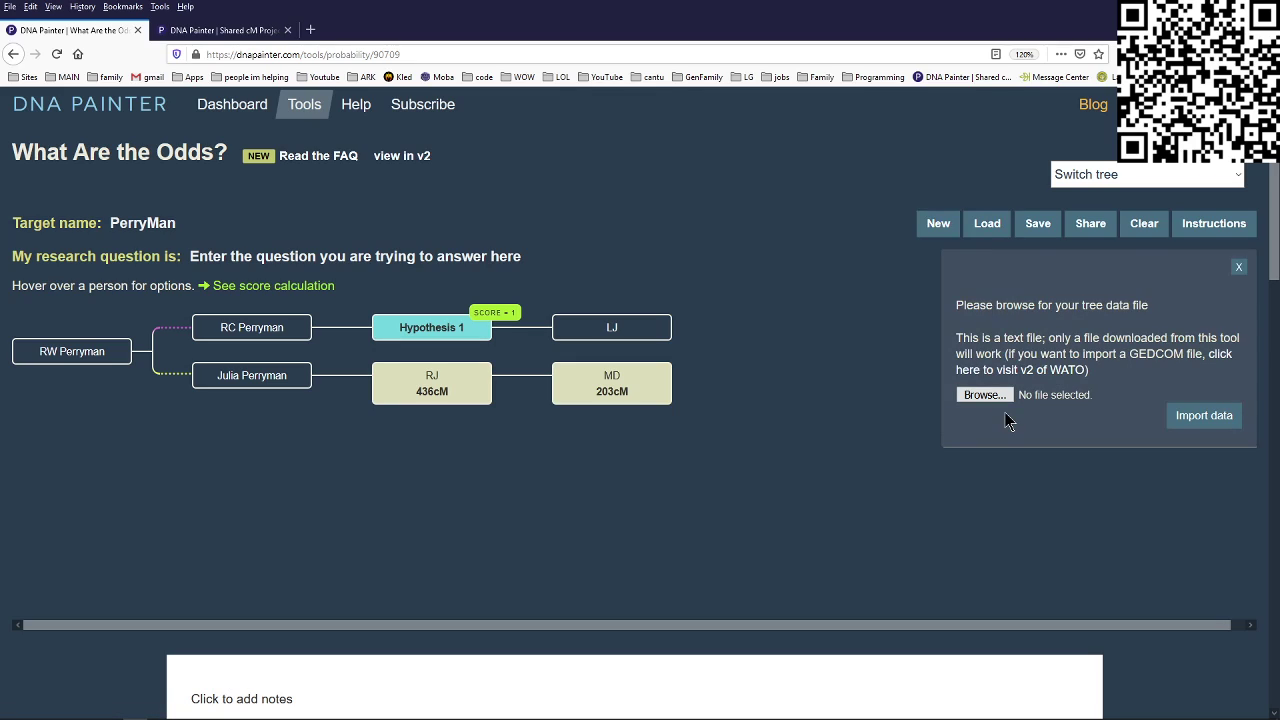